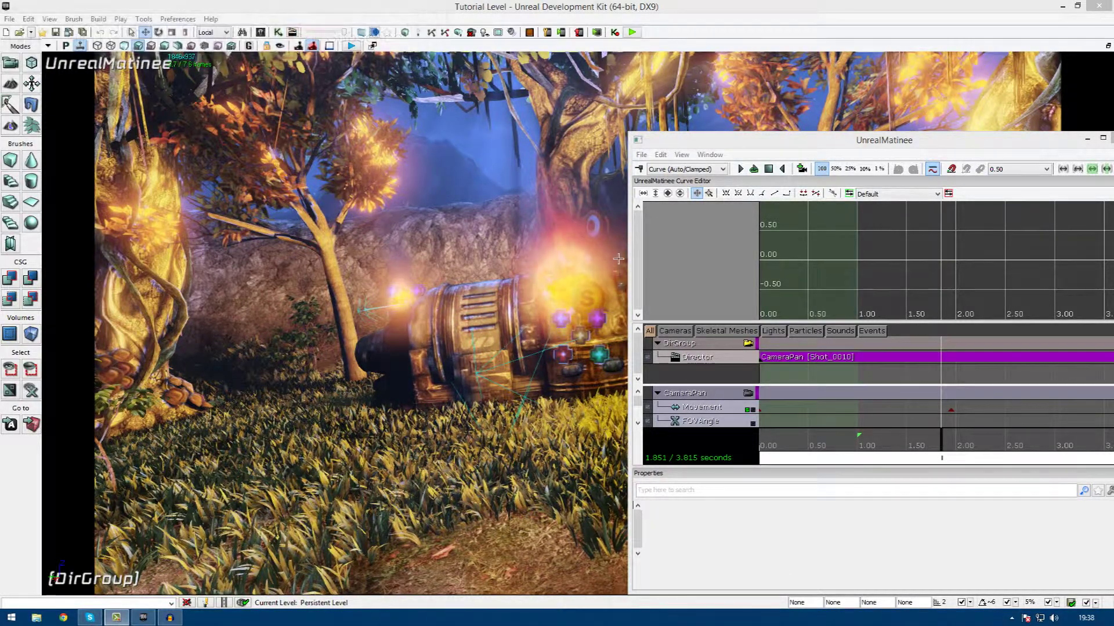
- Reset the Matinee sequence to its start and play back the camera pan
drag(778, 140, 98, 139)
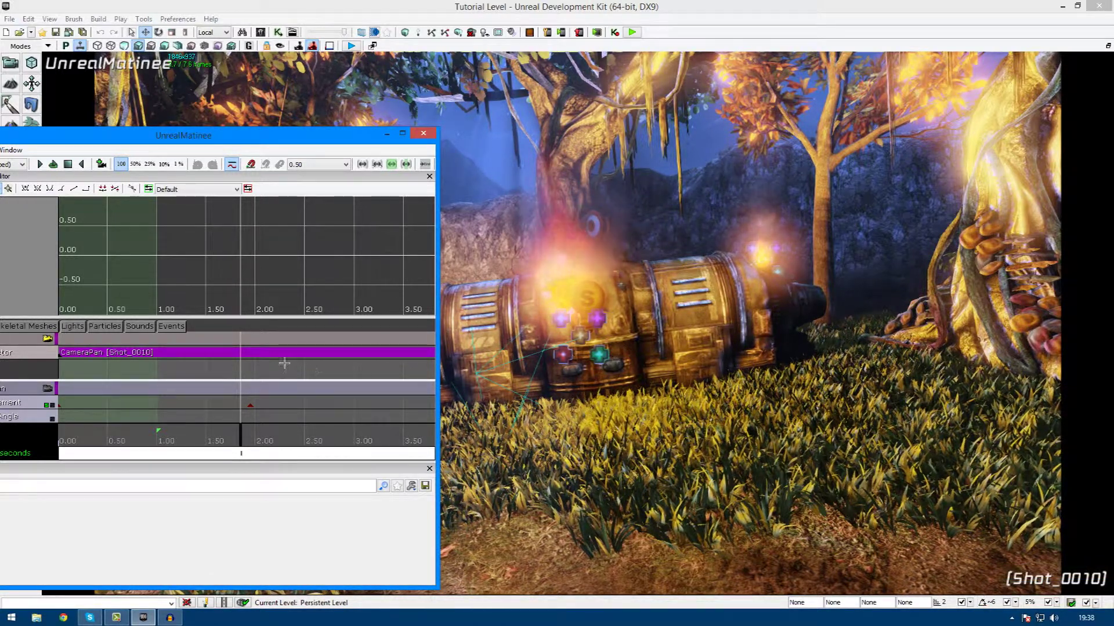
drag(331, 140, 1051, 149)
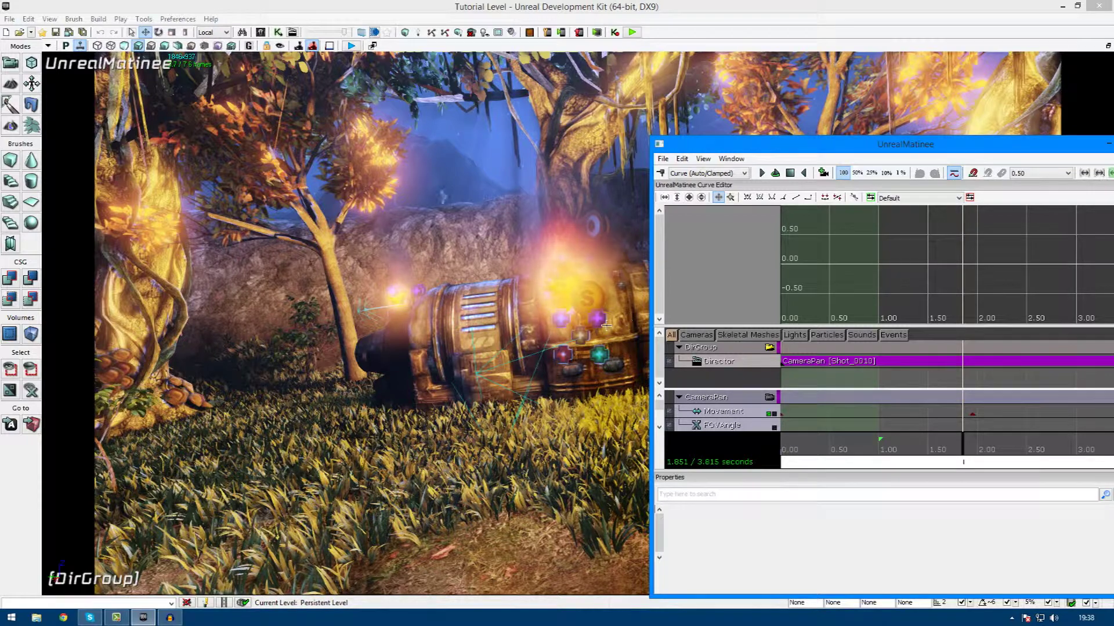
click(788, 174)
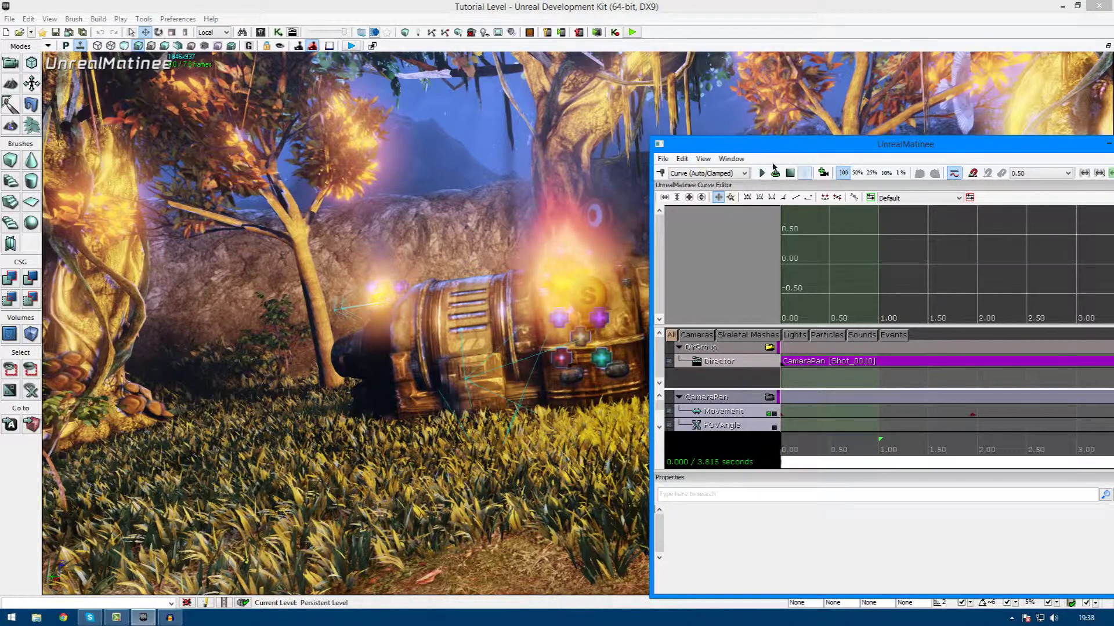
click(761, 172)
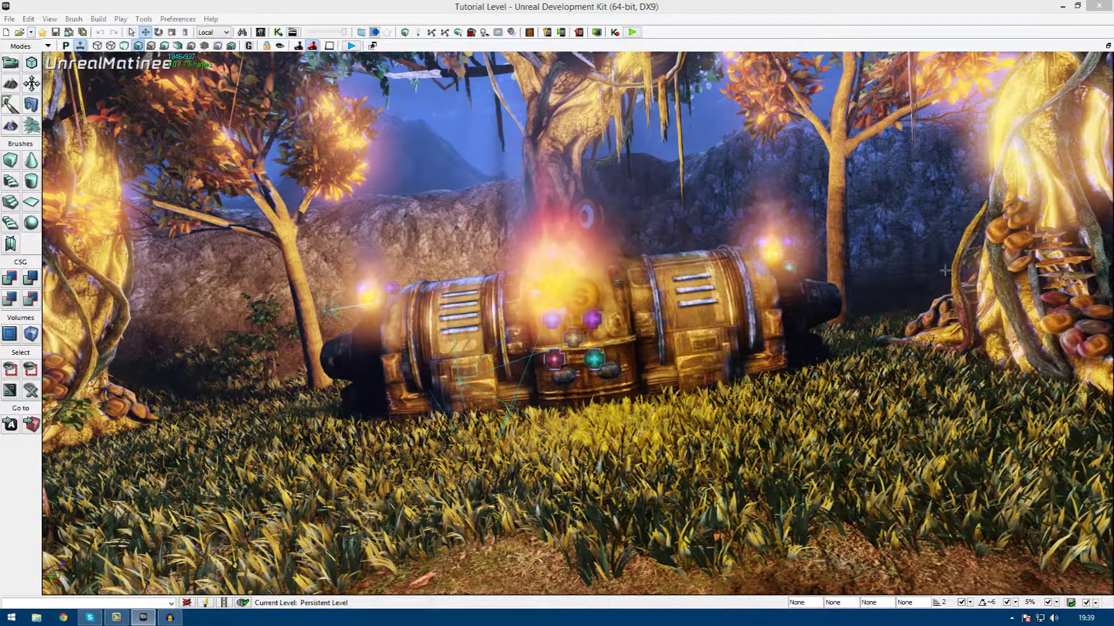
- Maximize the Matinee window and examine the Explosion group's Toggle and Sound tracks
drag(1113, 138, 499, 111)
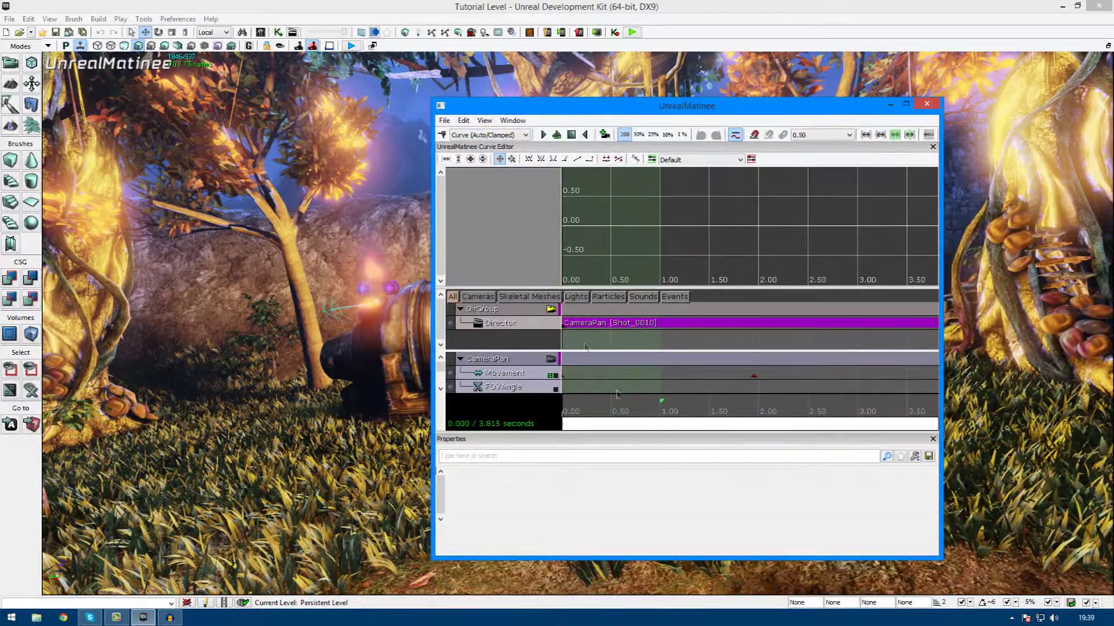
double_click(681, 108)
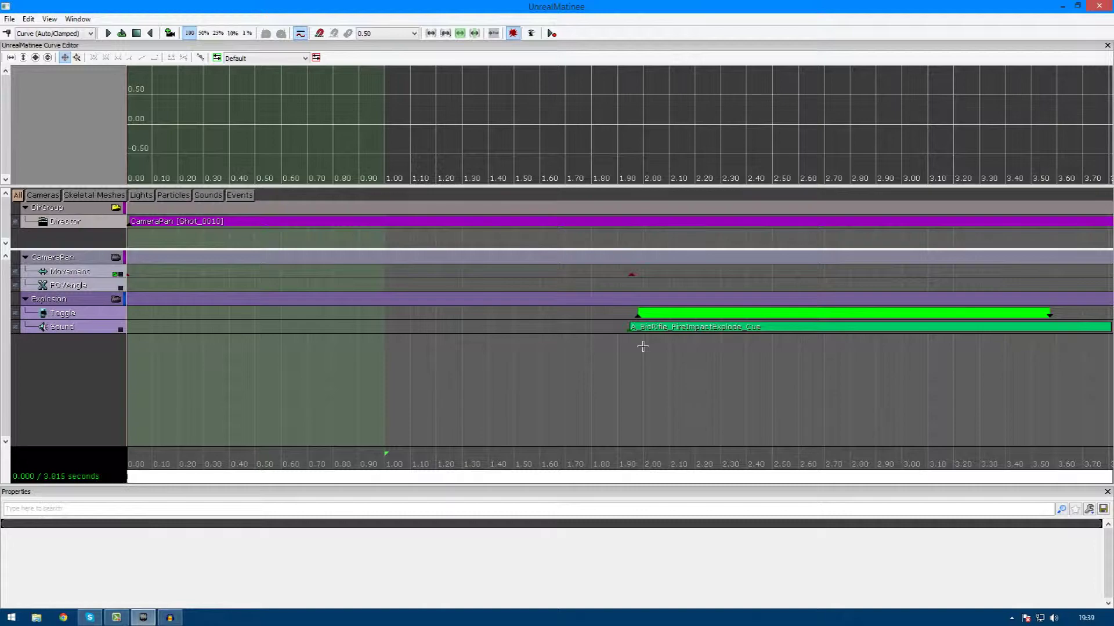
click(617, 329)
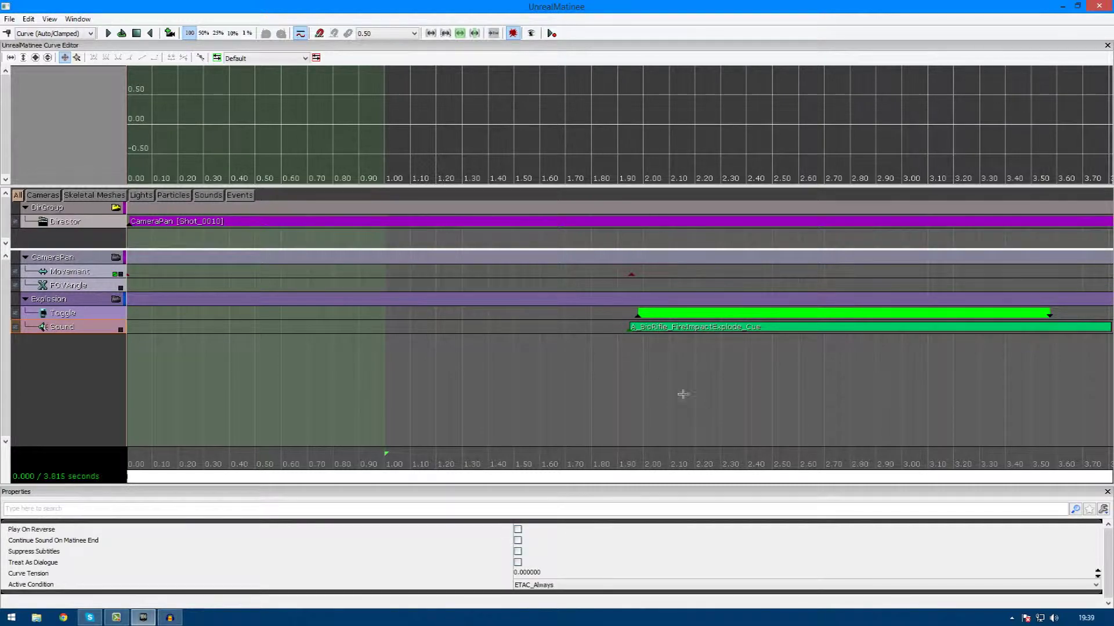
drag(687, 5, 522, 1)
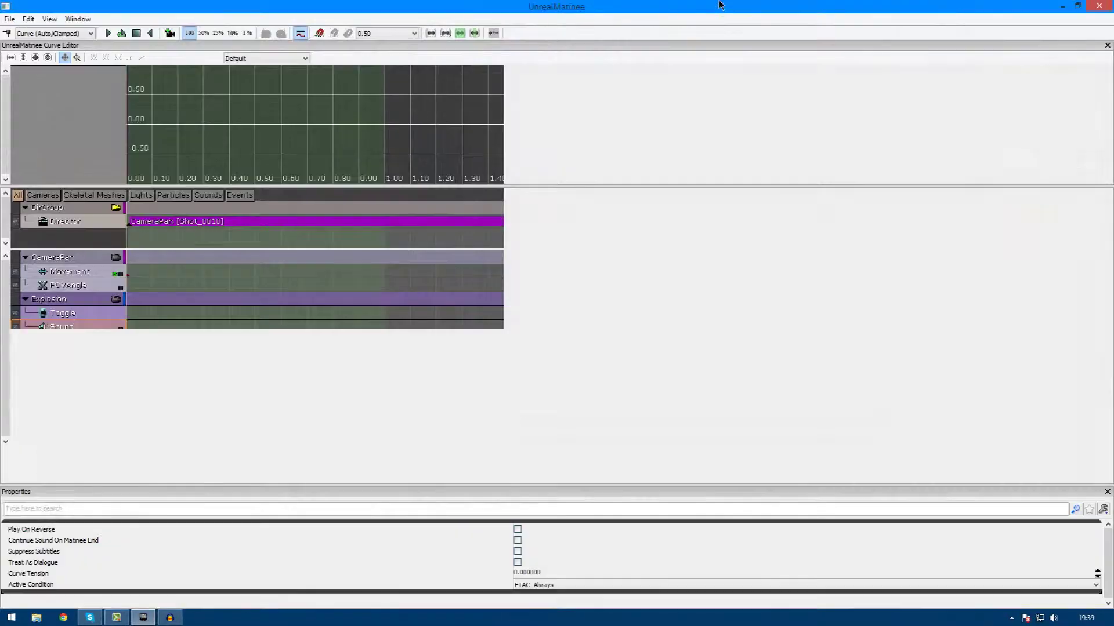
click(51, 300)
right_click(51, 301)
key(Escape)
click(35, 314)
click(43, 302)
click(57, 314)
click(74, 327)
click(81, 304)
click(85, 315)
- Jump to the first key on the Explosion group's Toggle track, followed by the key on its Sound track
click(639, 315)
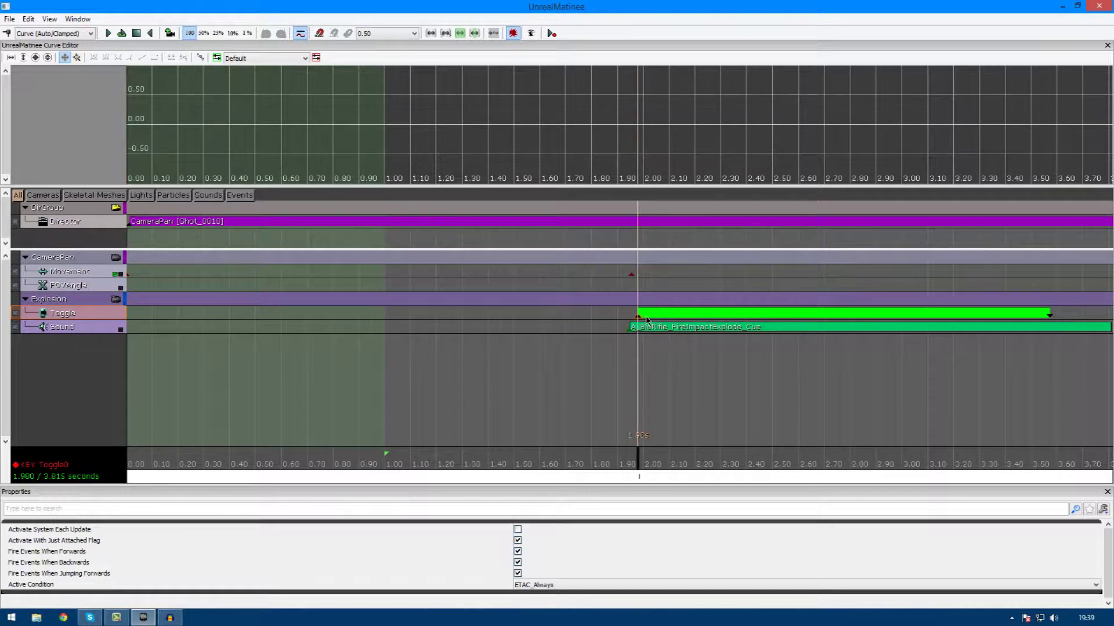
drag(699, 5, 654, 0)
click(636, 331)
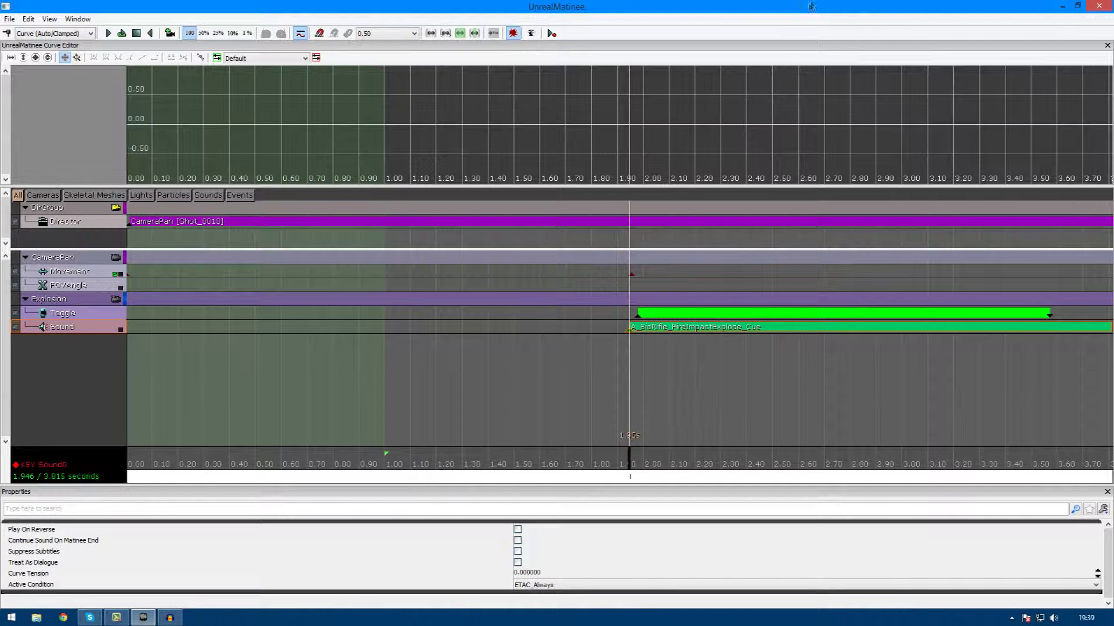
- Restore the Matinee window to its smaller size and close Matinee
double_click(787, 10)
drag(756, 58, 580, 132)
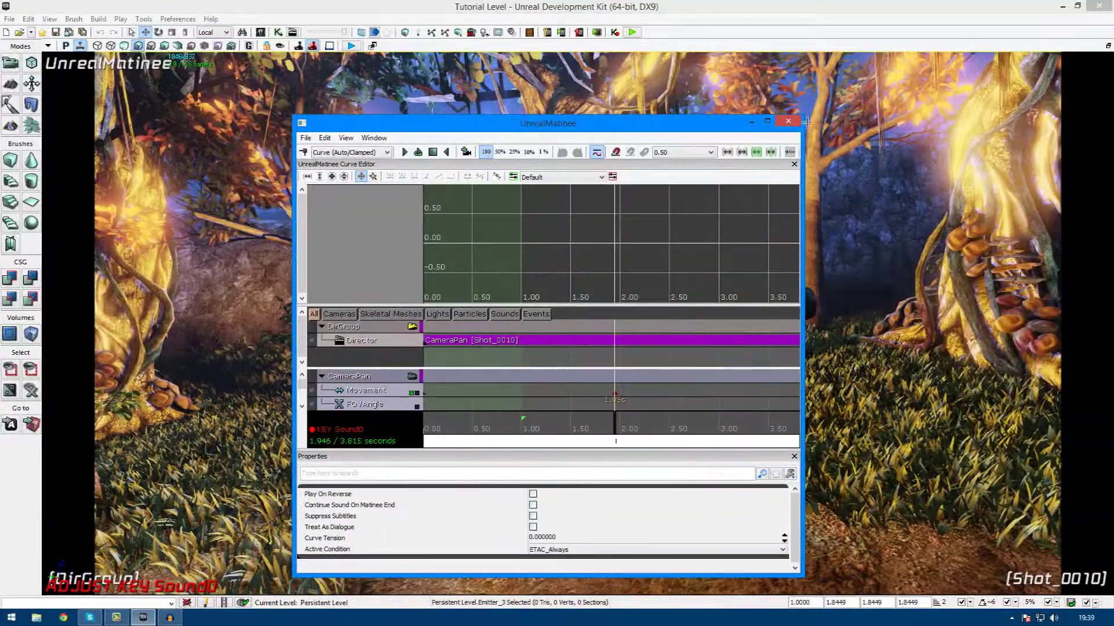
click(788, 123)
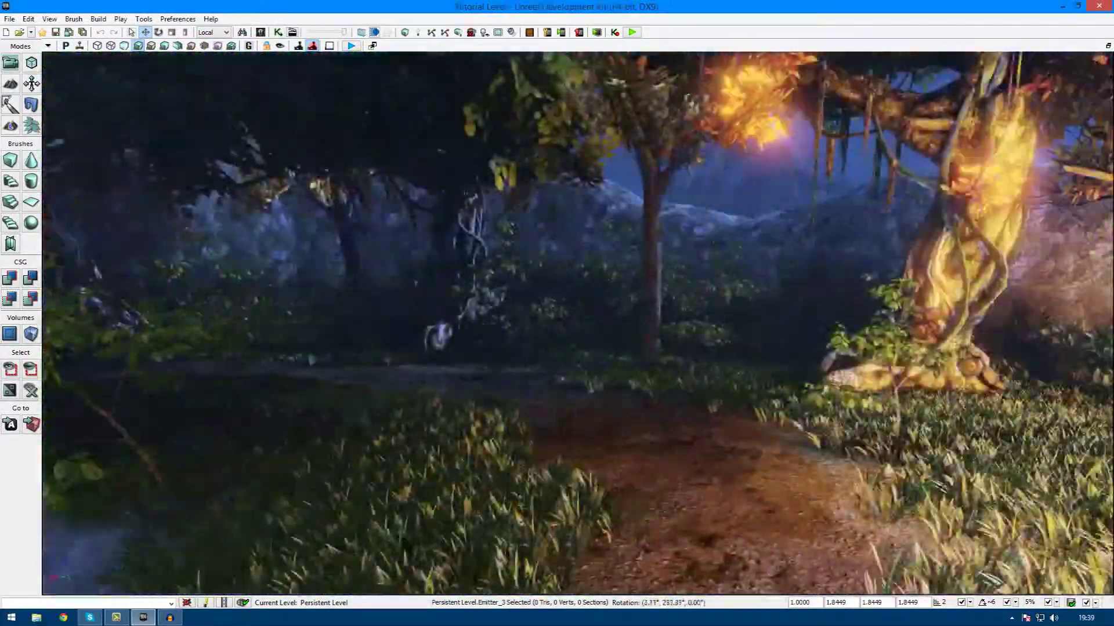
- Fly through the level to the burning golden capsule and inspect its fire particle effects in wireframe and lit view modes
right_drag(578, 324, 531, 323)
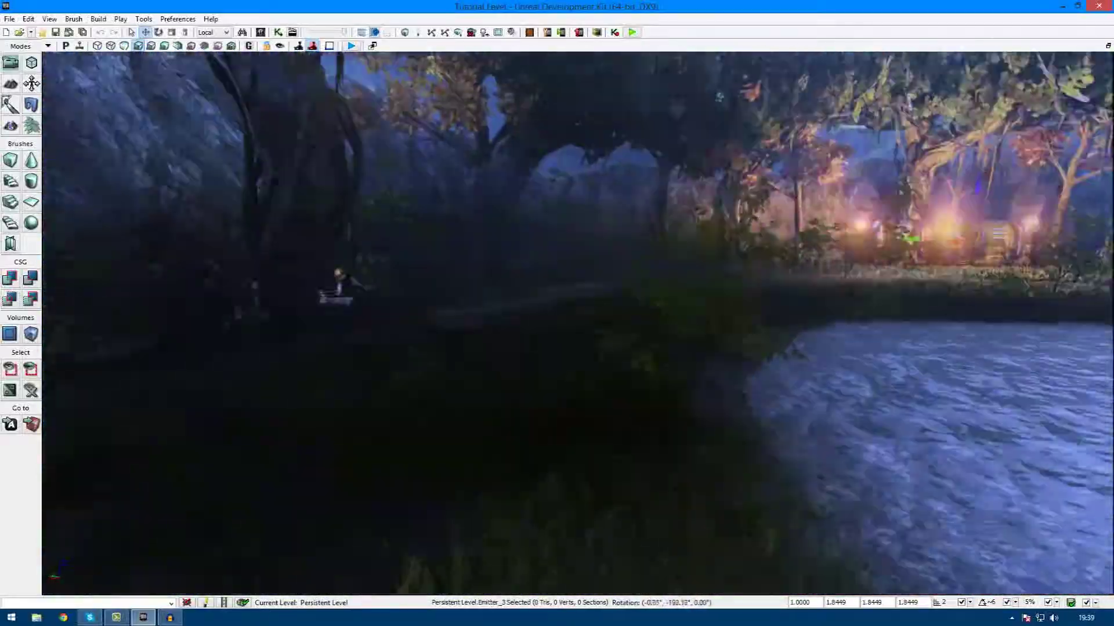
right_drag(578, 323, 916, 308)
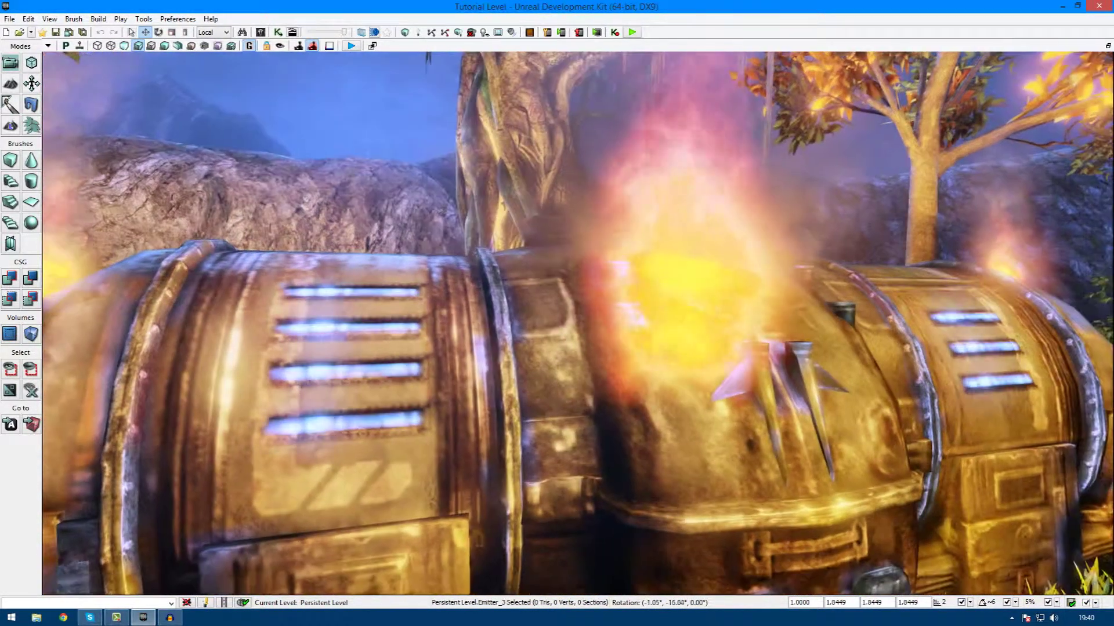
right_drag(578, 323, 560, 248)
right_drag(499, 424, 506, 415)
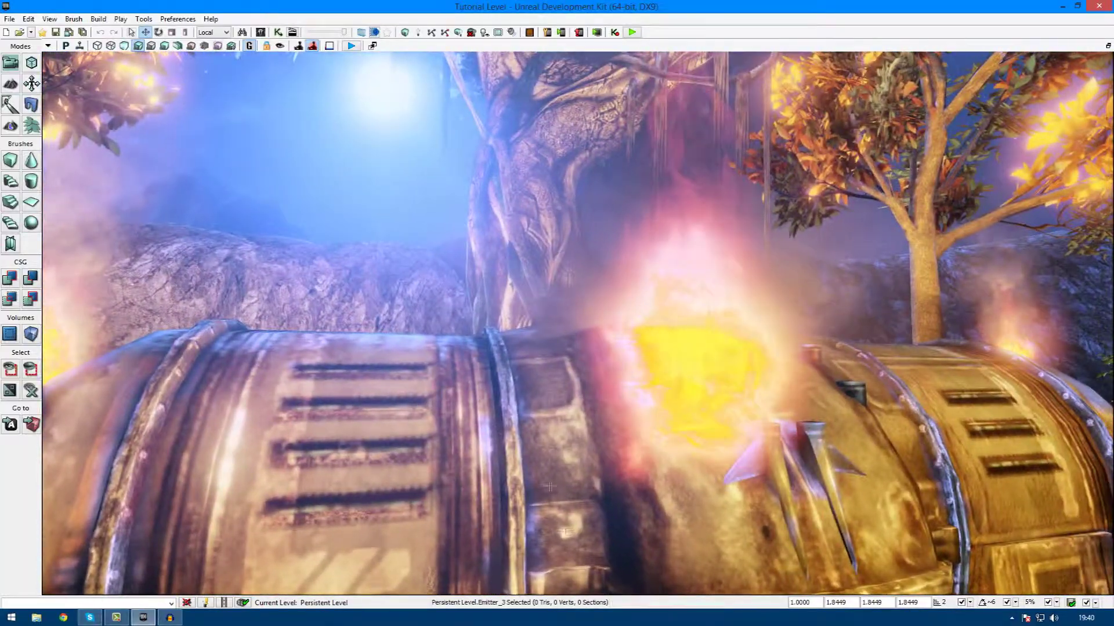
click(96, 46)
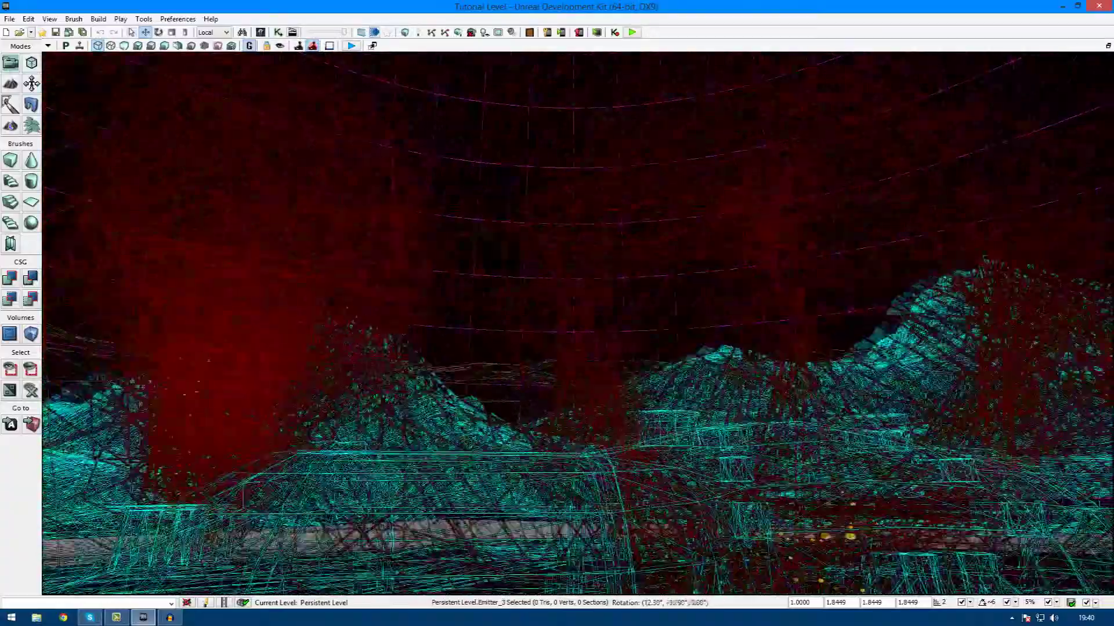
mouse_move(578, 323)
right_down()
mouse_move(575, 340)
mouse_move(606, 354)
mouse_move(577, 339)
right_up()
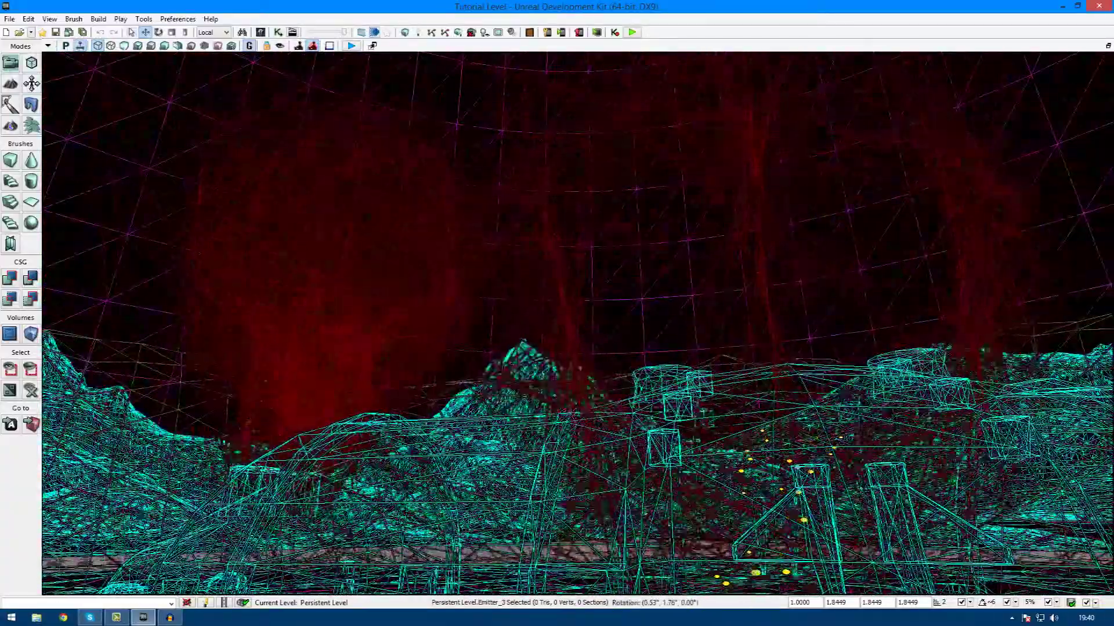
right_drag(578, 339, 455, 266)
right_drag(343, 217, 435, 320)
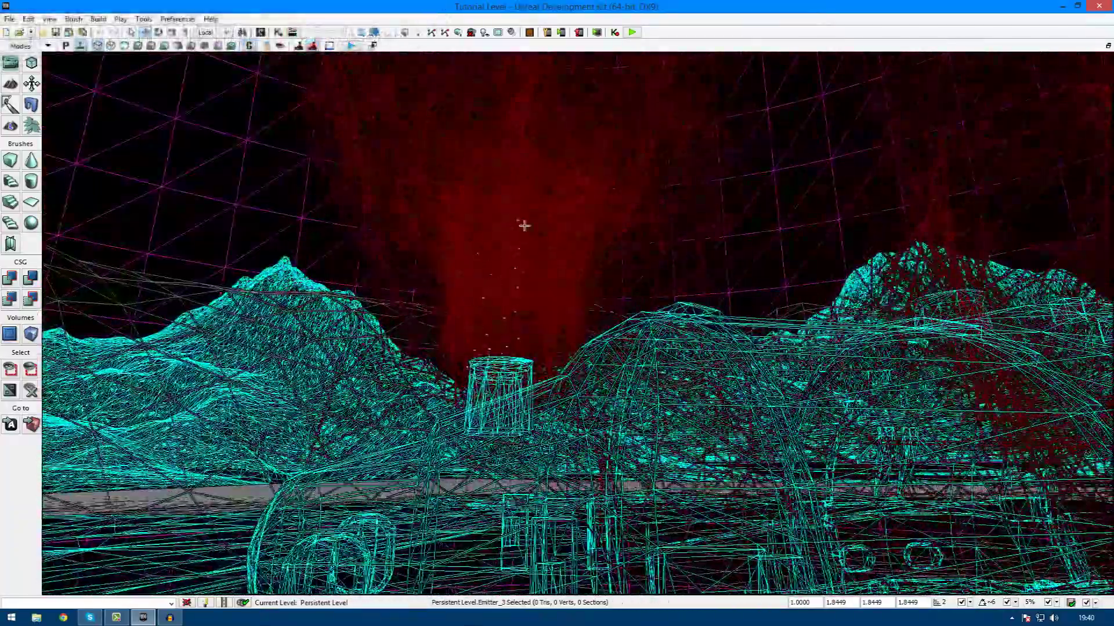
click(139, 46)
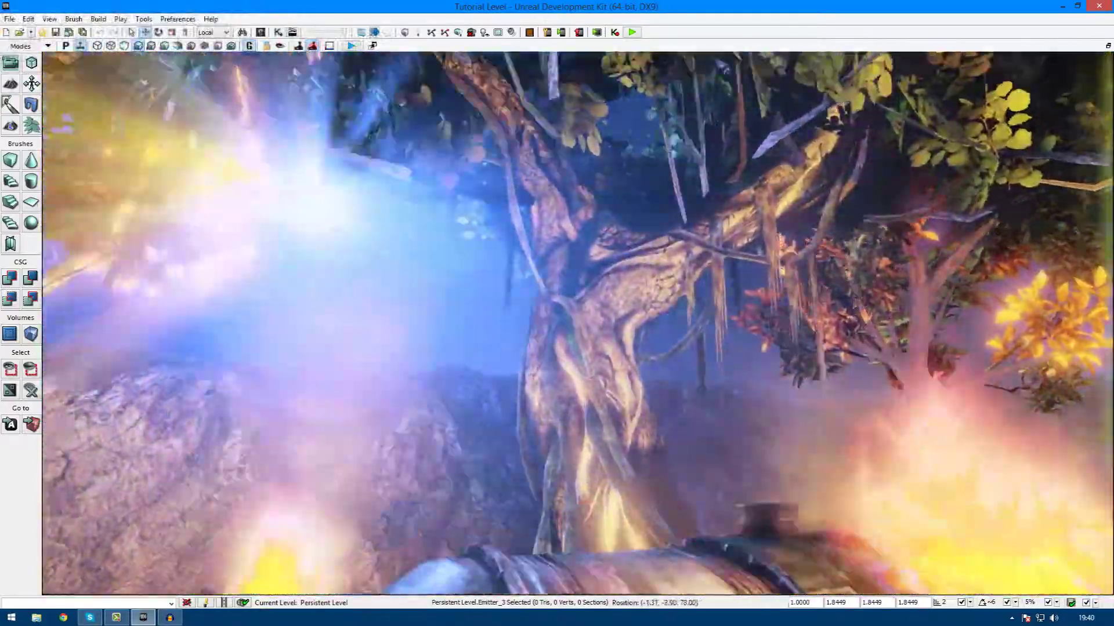
right_drag(556, 325, 606, 406)
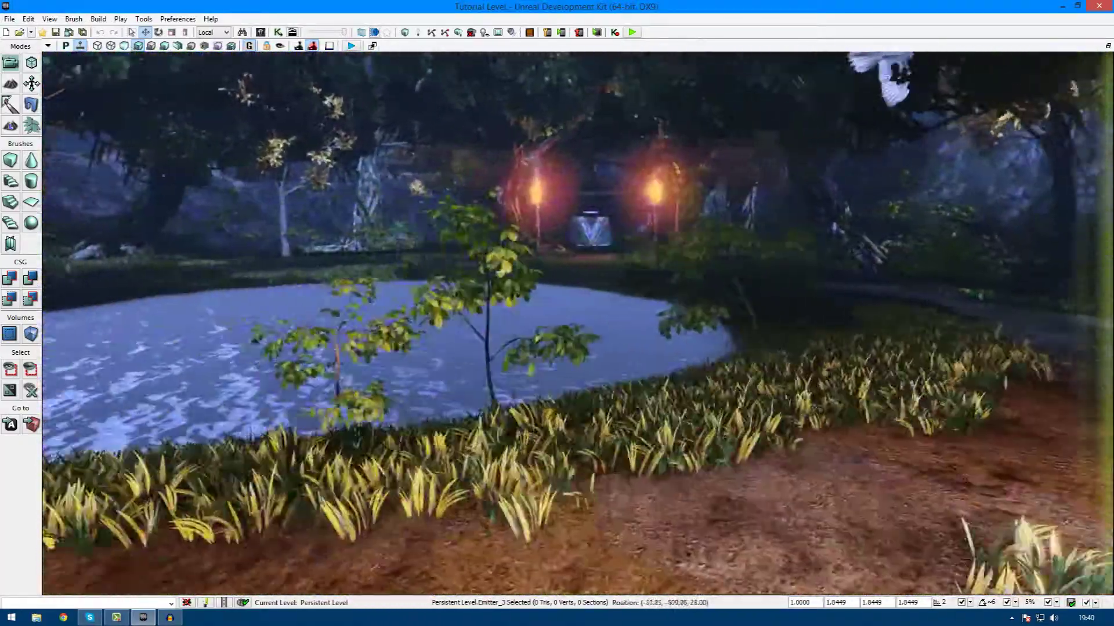
right_drag(603, 332, 421, 332)
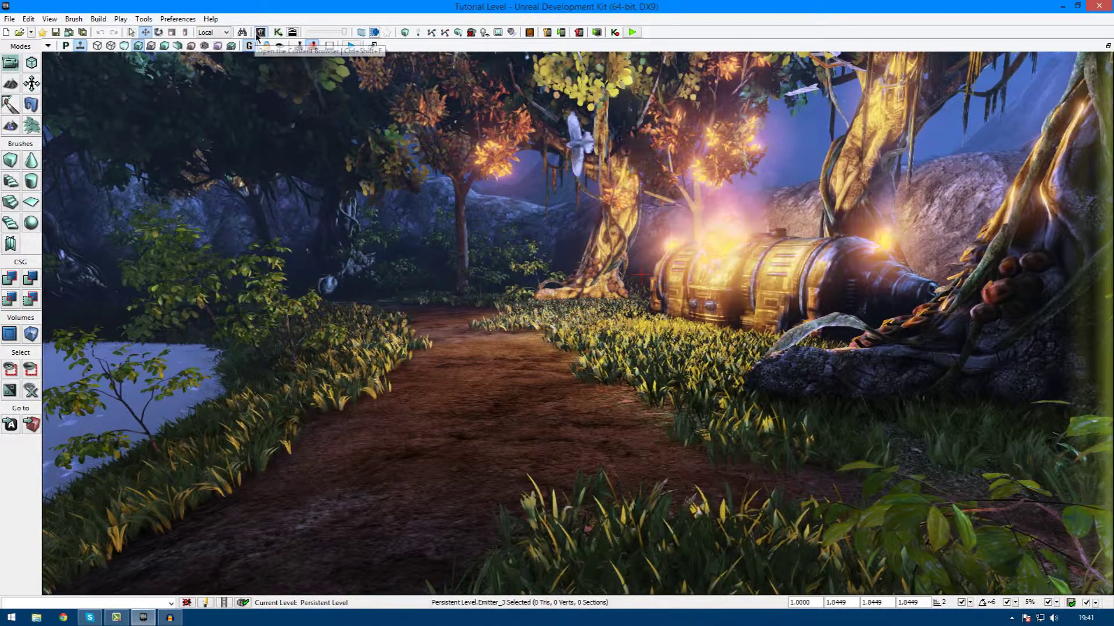
- Filter the Content Browser to Particle Systems, browse the available effects and close the browser
click(374, 45)
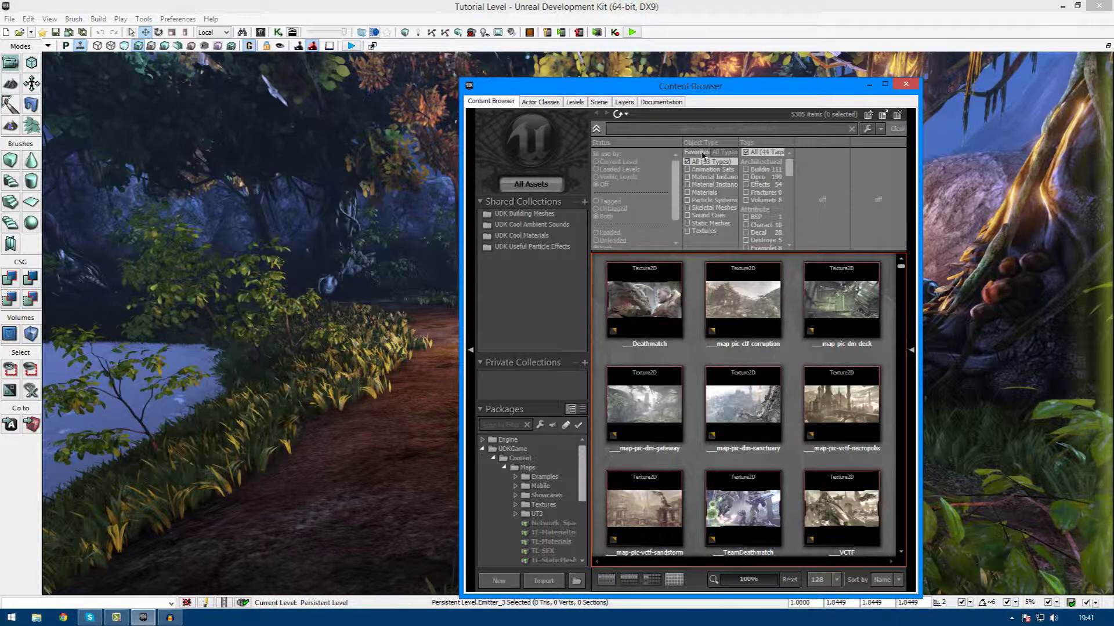
click(708, 202)
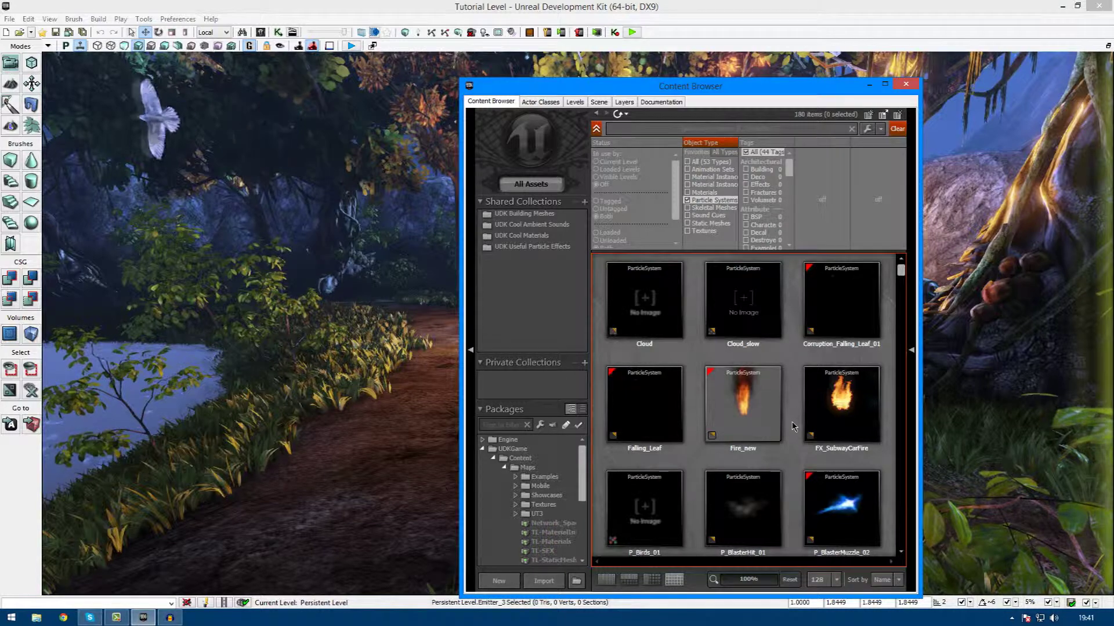
scroll(793, 426, down, 5)
scroll(795, 422, down, 10)
scroll(861, 312, down, 3)
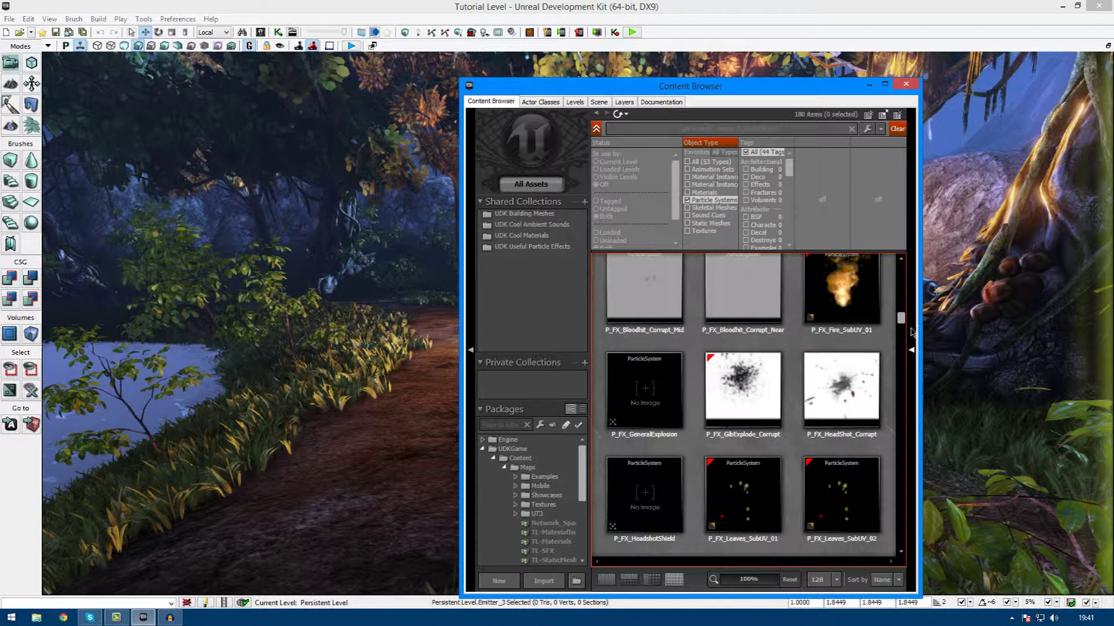
drag(899, 323, 877, 533)
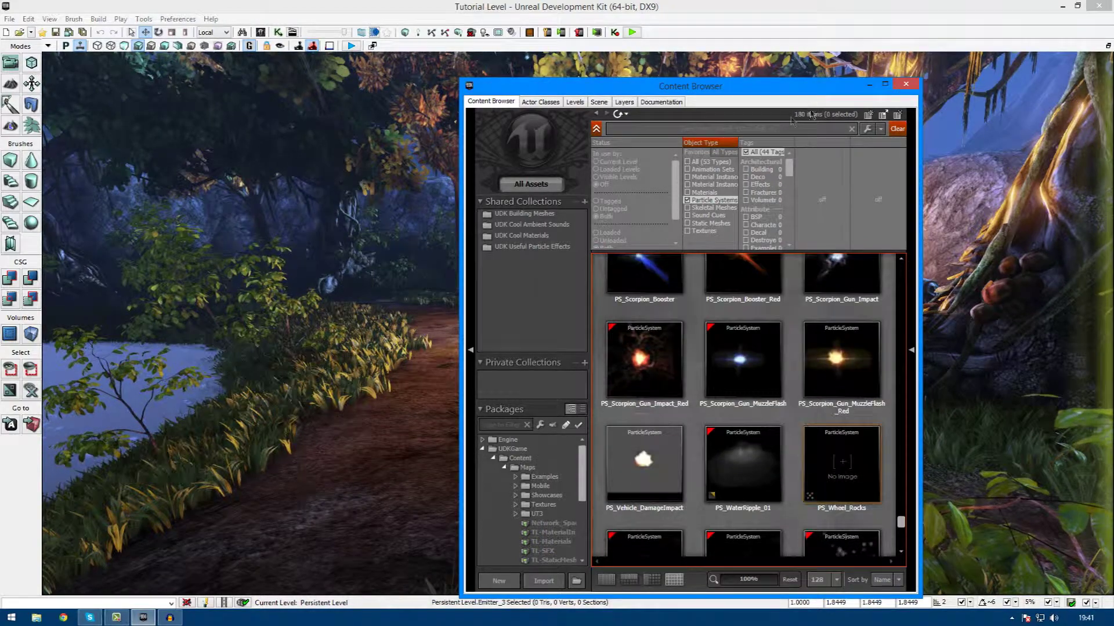
click(905, 84)
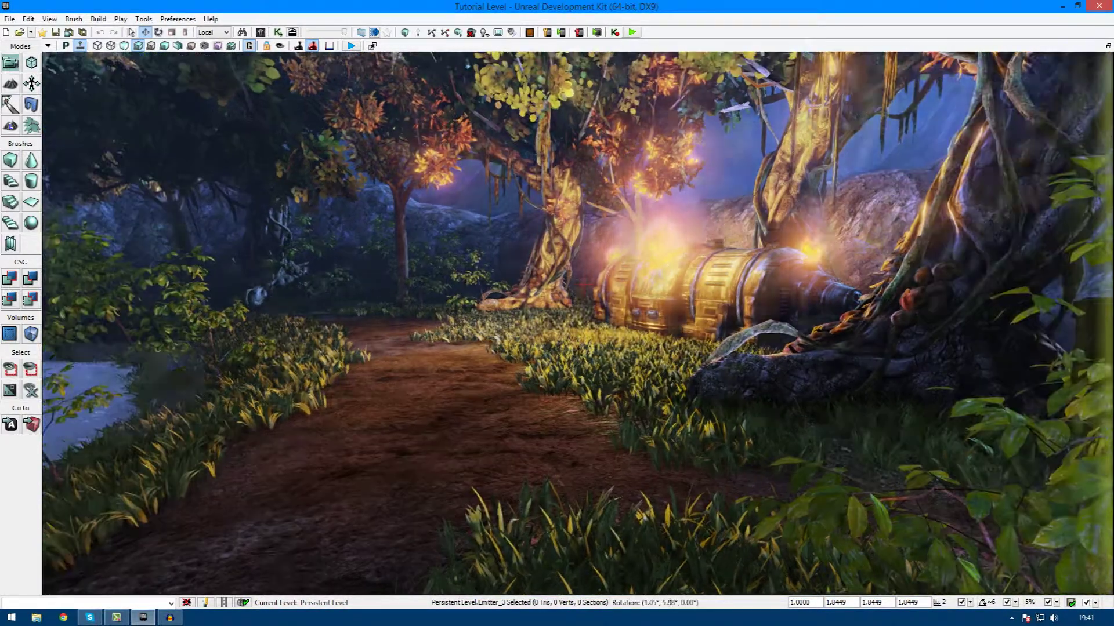
- Approach the burning capsule, select its mesh and turn off game view to show the actor icons
right_drag(673, 280, 667, 278)
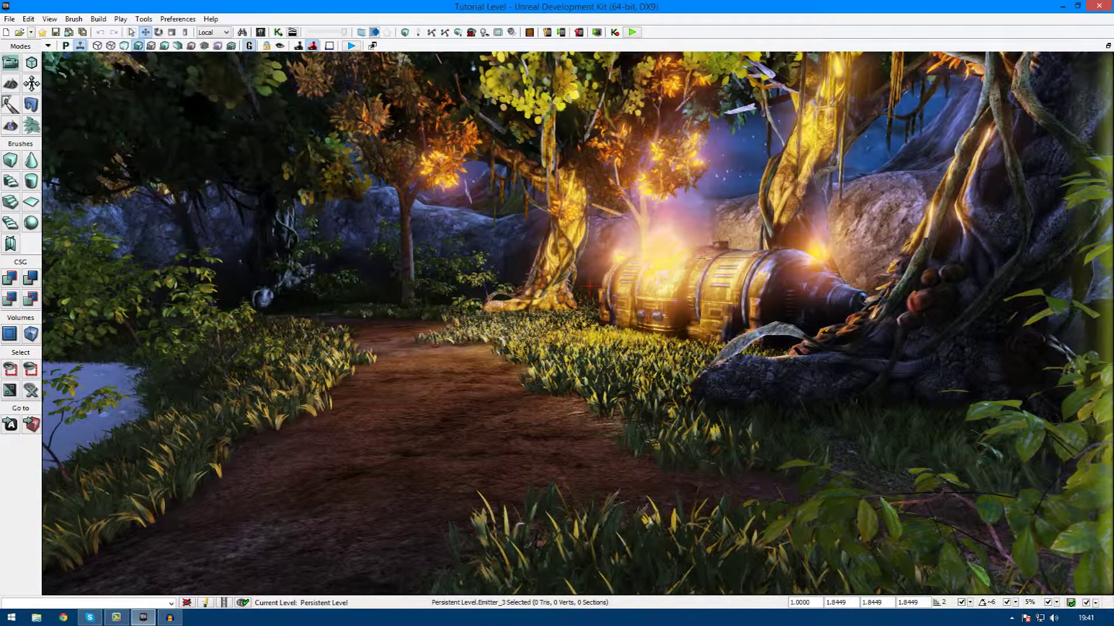
click(673, 280)
right_drag(674, 280, 674, 293)
key(g)
scroll(566, 427, up, 3)
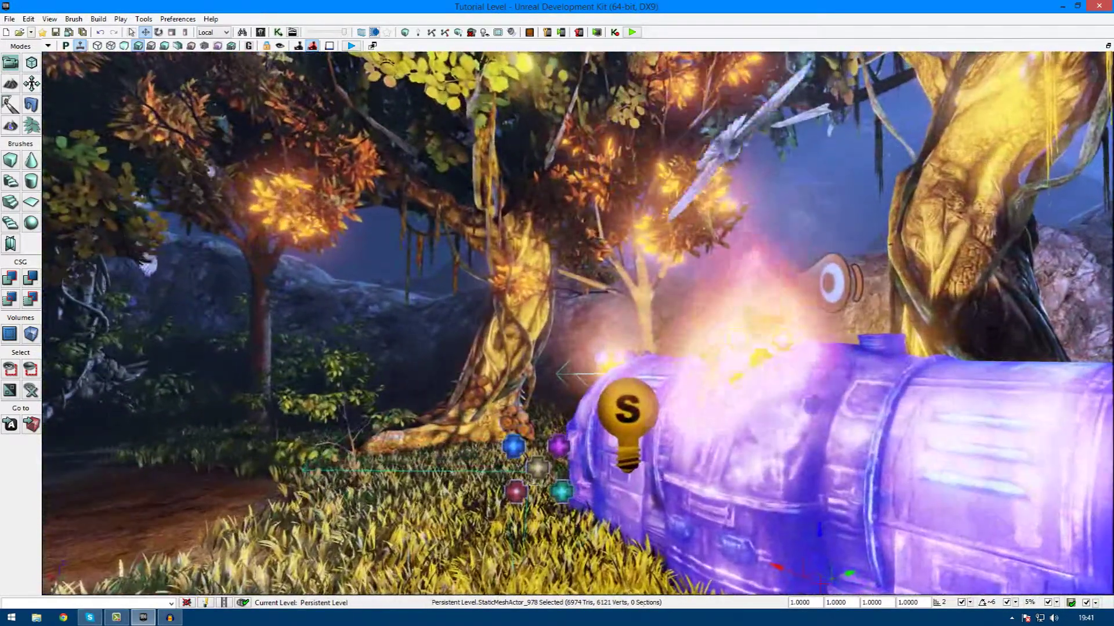
- Check the particle system template in the properties of the emitter in front of the capsule
right_click(566, 427)
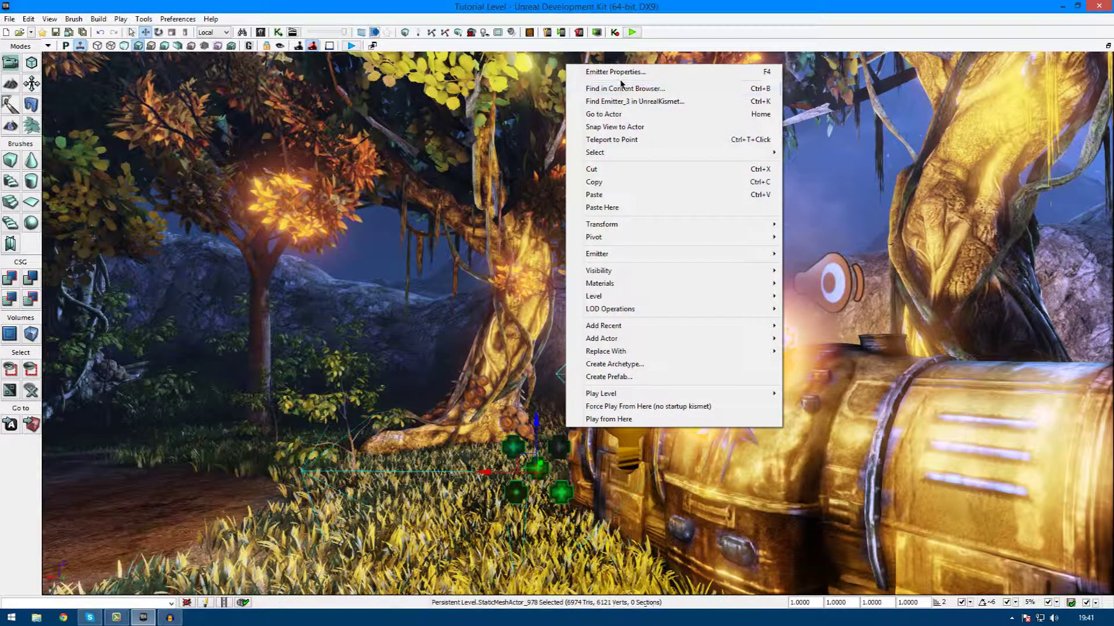
click(616, 72)
click(300, 325)
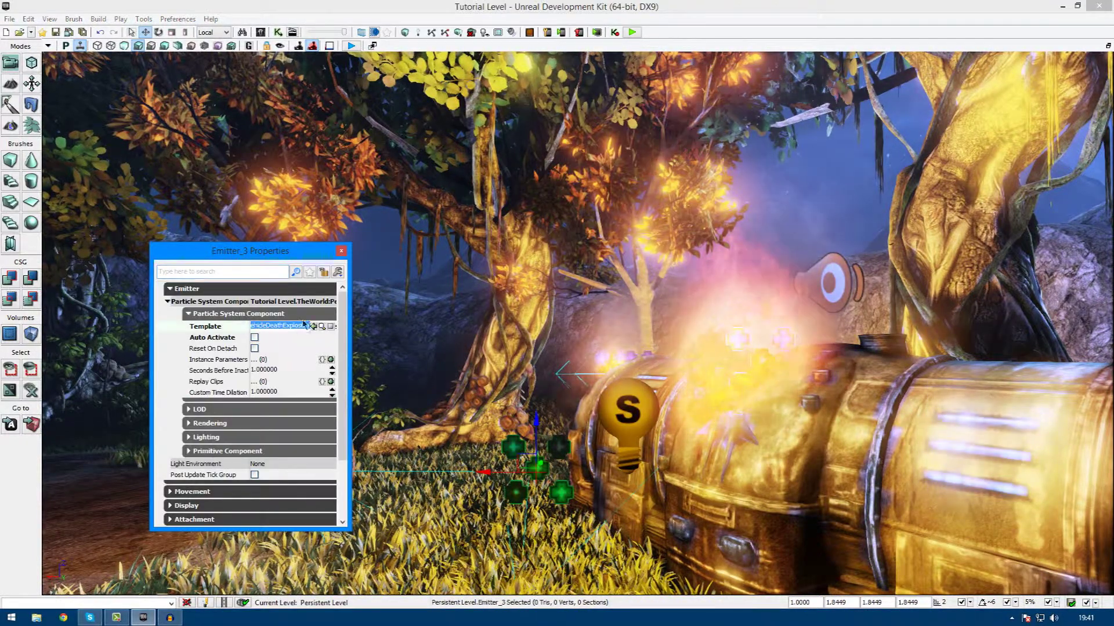
click(341, 250)
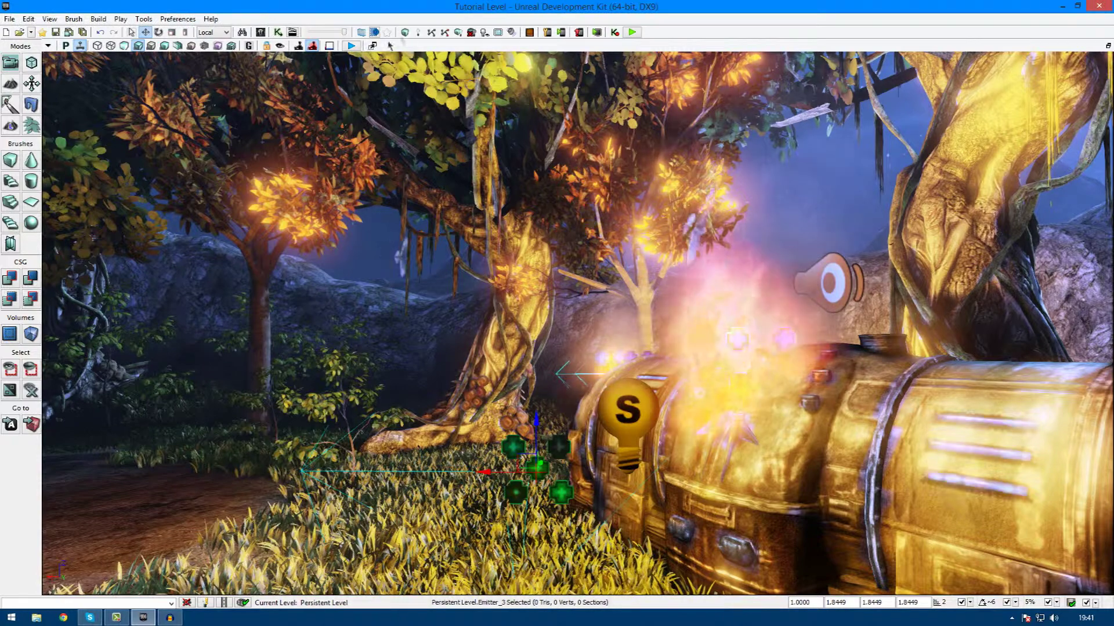
- Search the Content Browser's particle systems for "explosion" and look through the matching effects
click(261, 33)
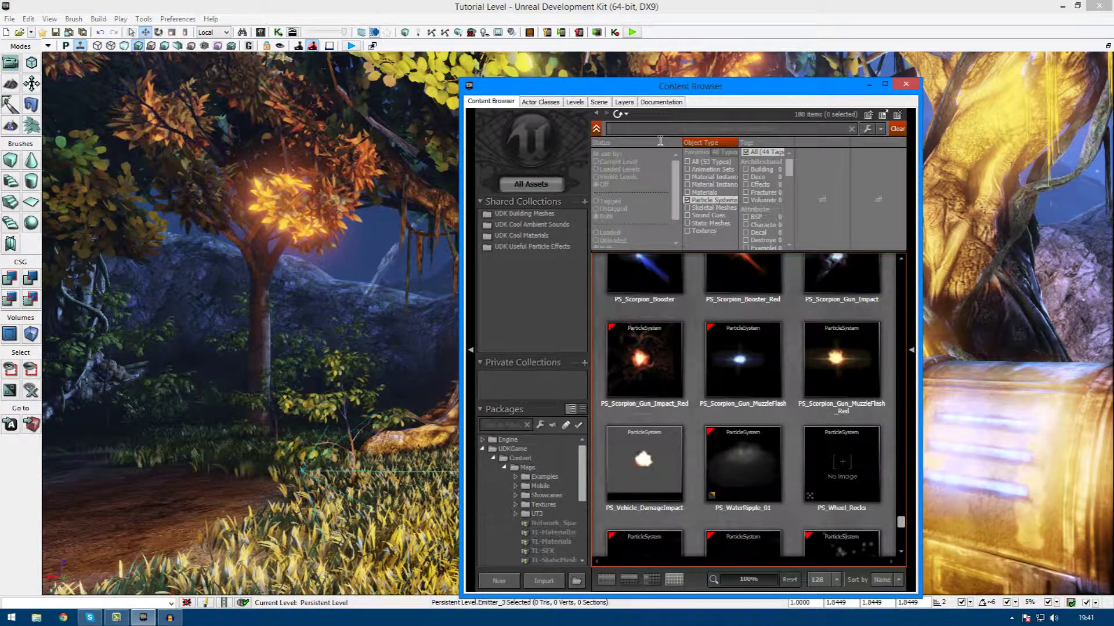
text(explosi)
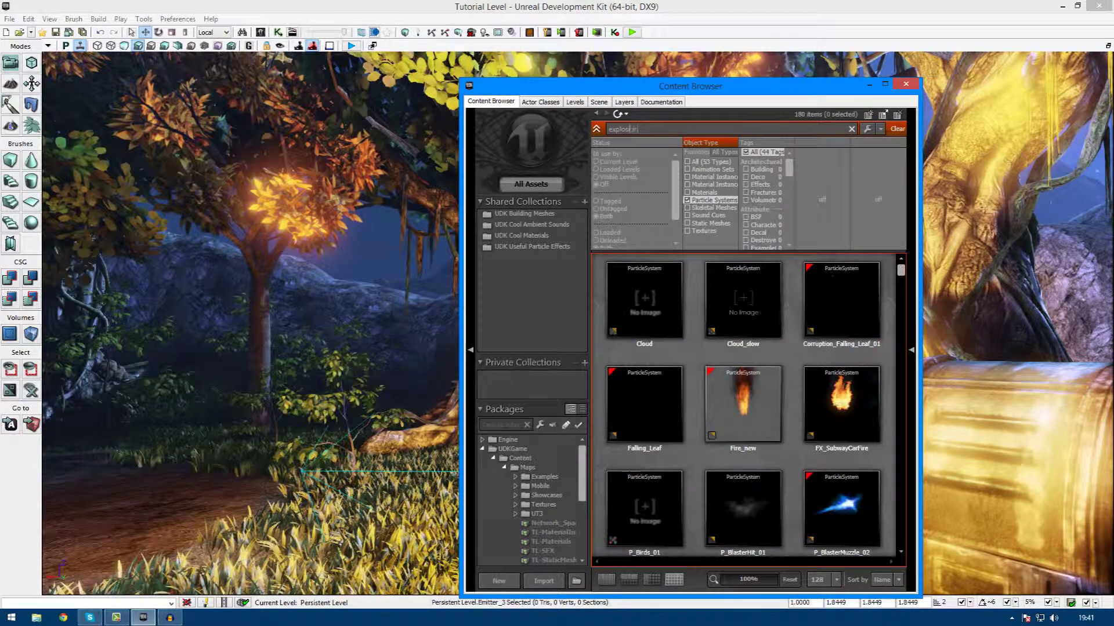
text(on)
scroll(769, 377, down, 1)
click(768, 377)
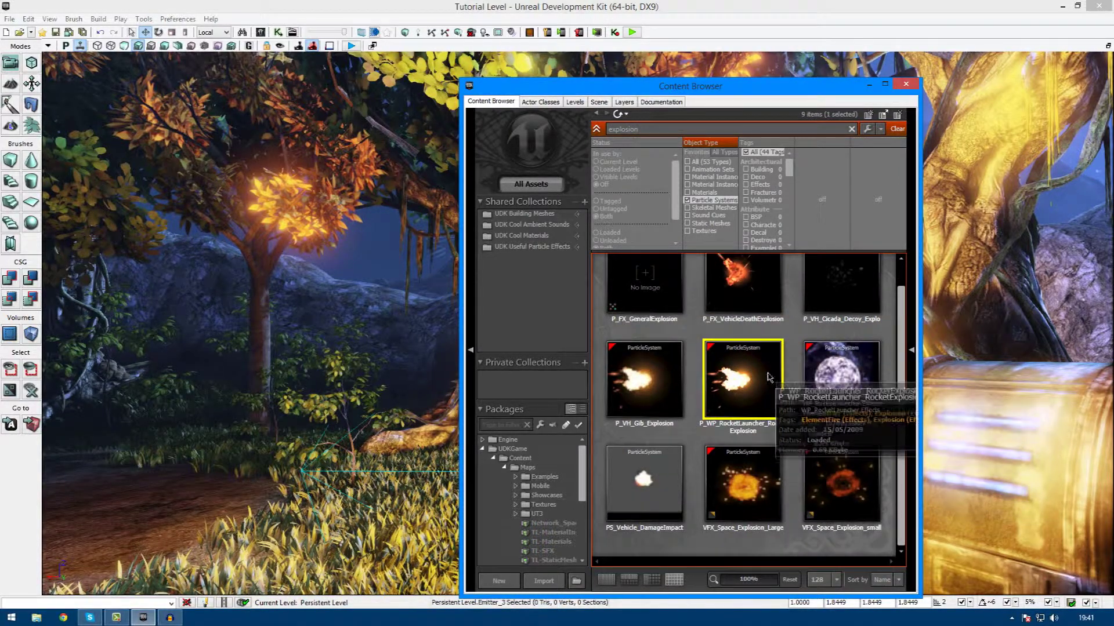
scroll(754, 385, up, 1)
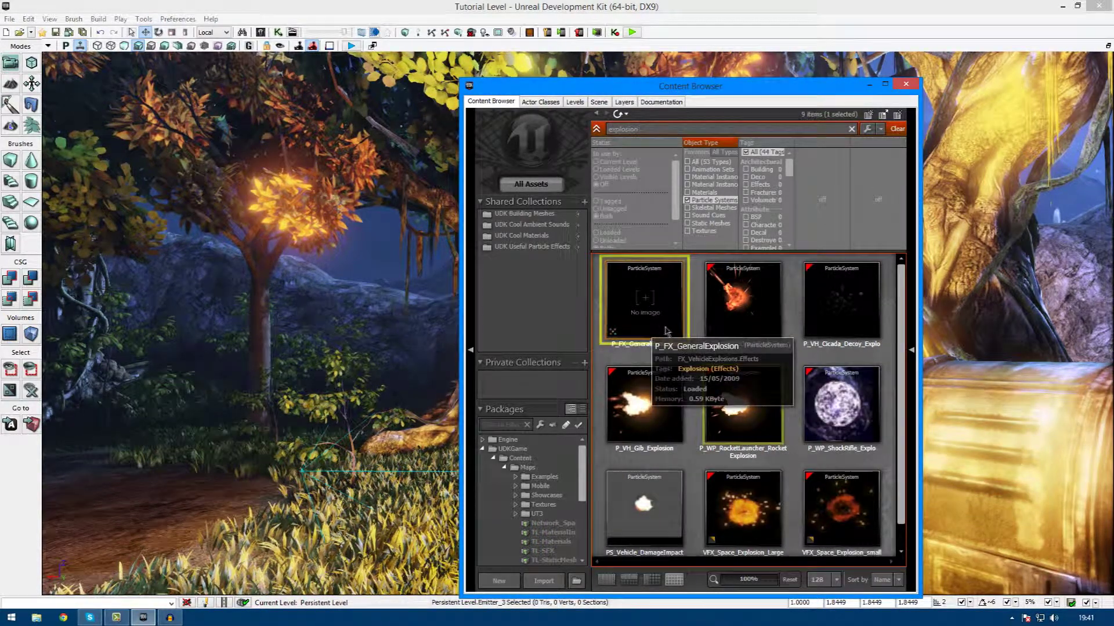
- Preview the P_FX_GeneralExplosion effect in Cascade, close it, and search the particle systems for "fire", looking through the matching effects
double_click(609, 335)
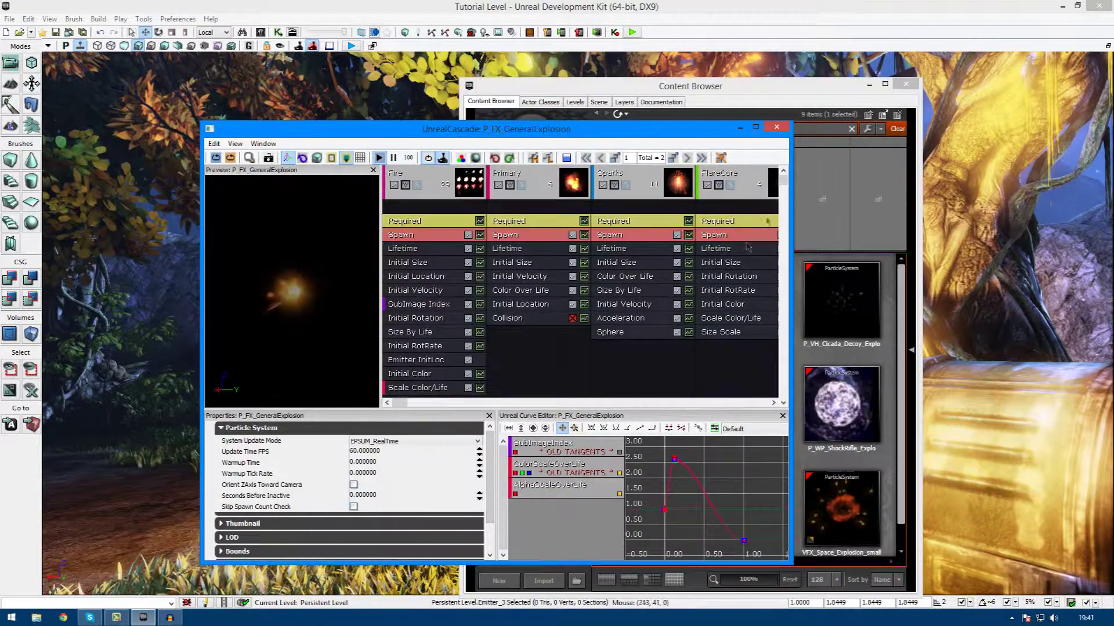
click(776, 127)
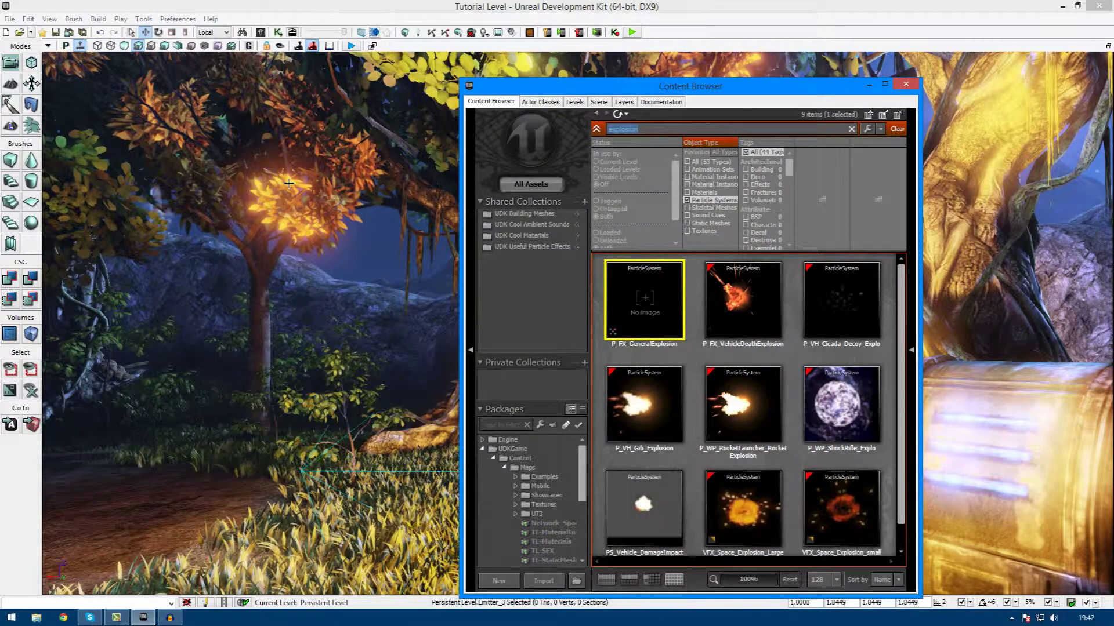
text(fire)
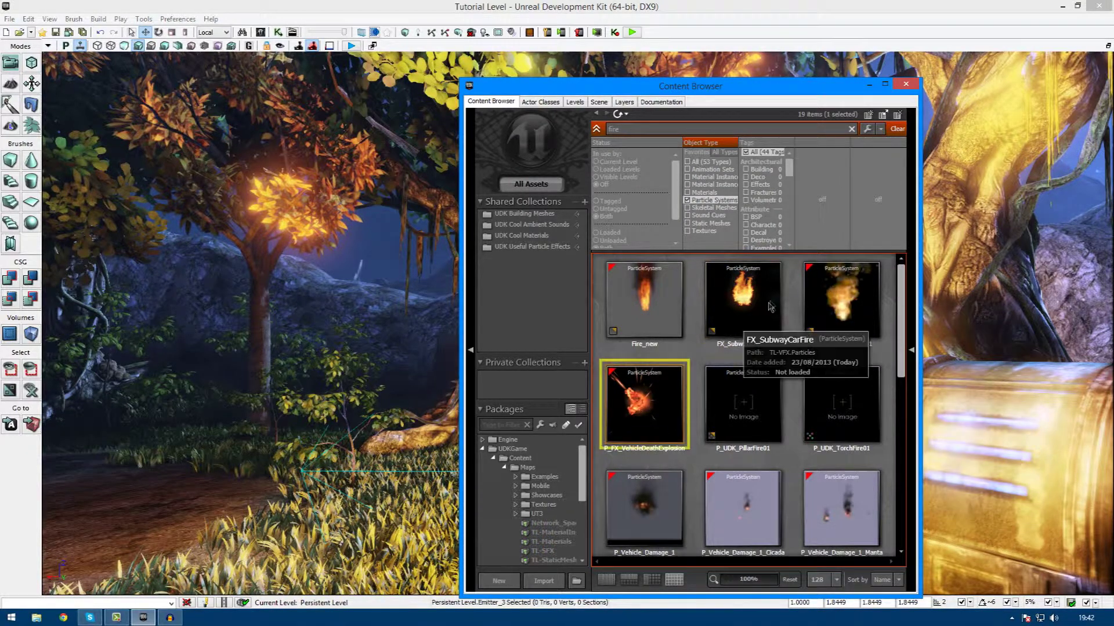
click(836, 394)
scroll(829, 348, down, 2)
scroll(828, 335, down, 4)
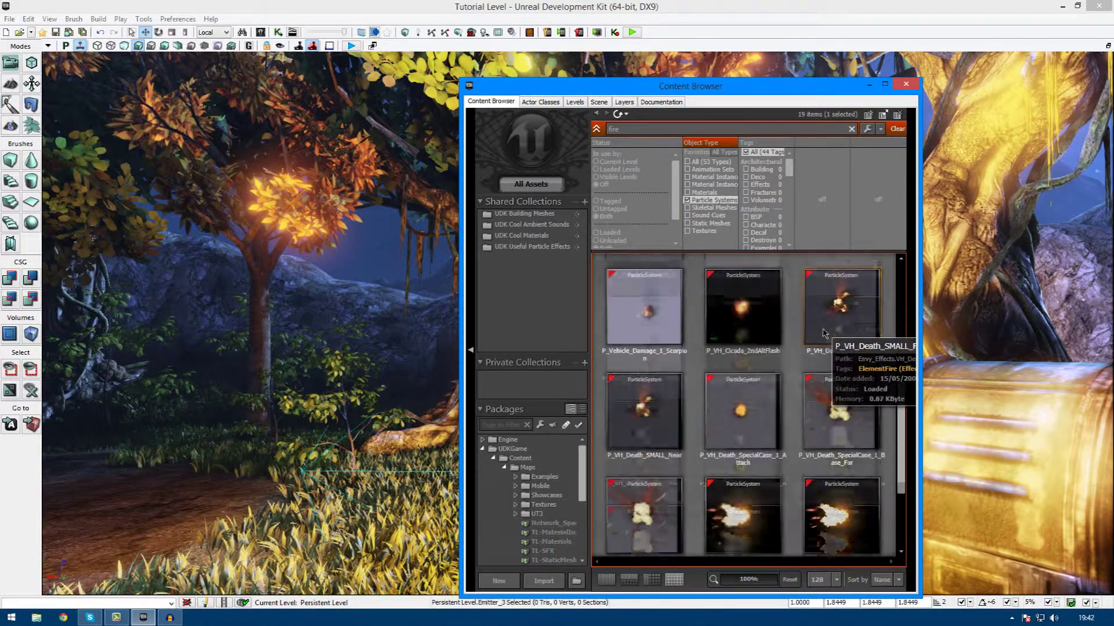
scroll(812, 363, up, 5)
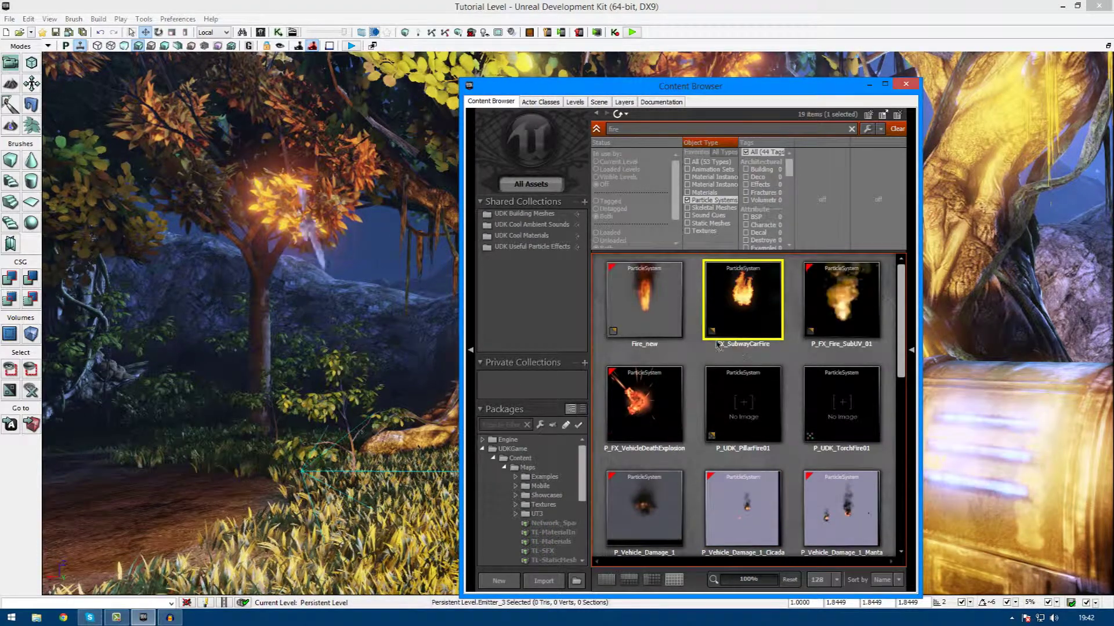
- Open FX_SubwayCarFire in Cascade, examine its preview and the Spawn and Acceleration modules of the SecondaryFlames emitter, and close the editor
double_click(761, 313)
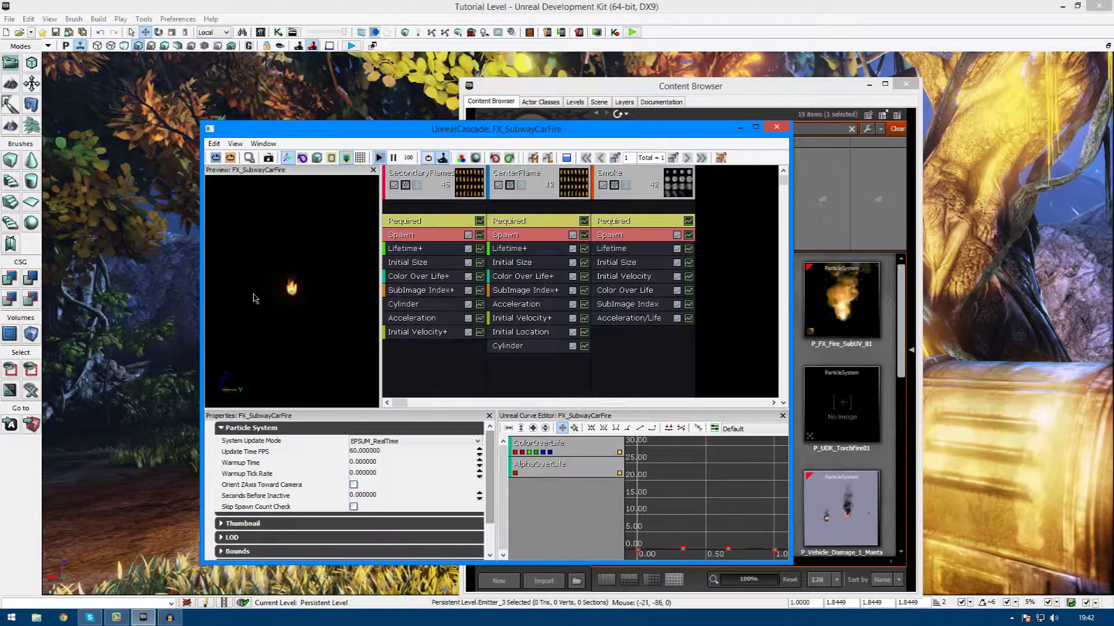
double_click(556, 130)
double_click(603, 6)
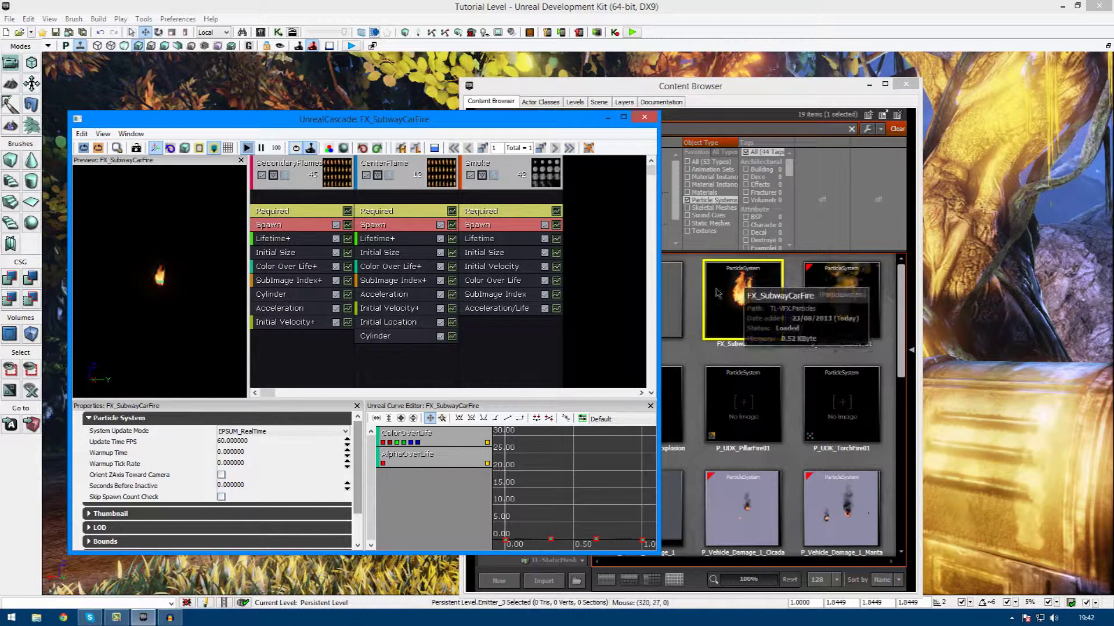
double_click(331, 120)
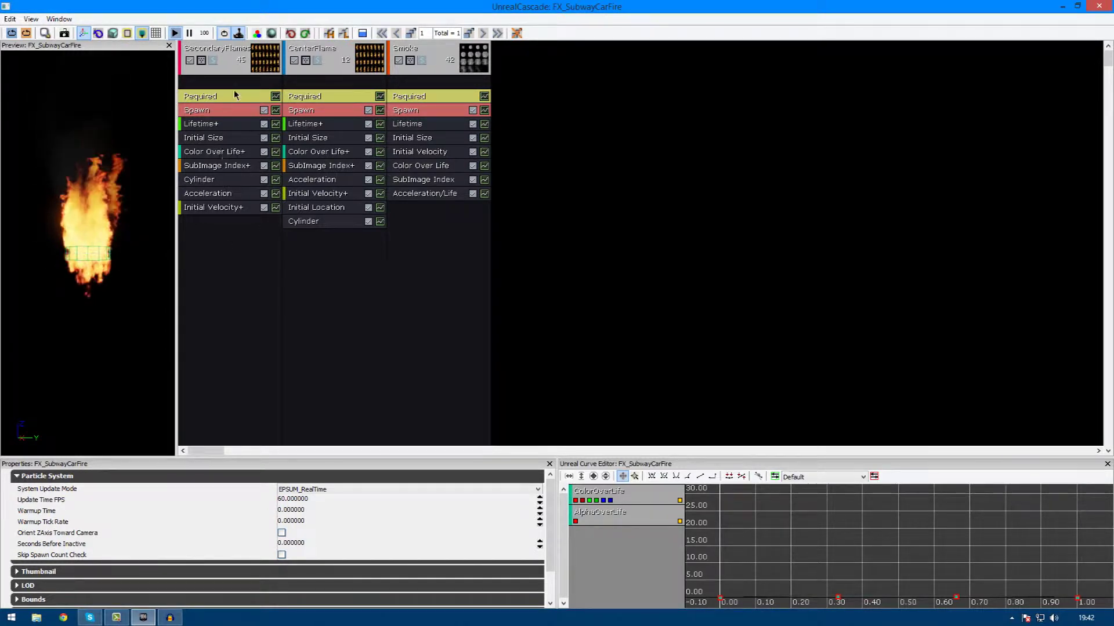
click(215, 111)
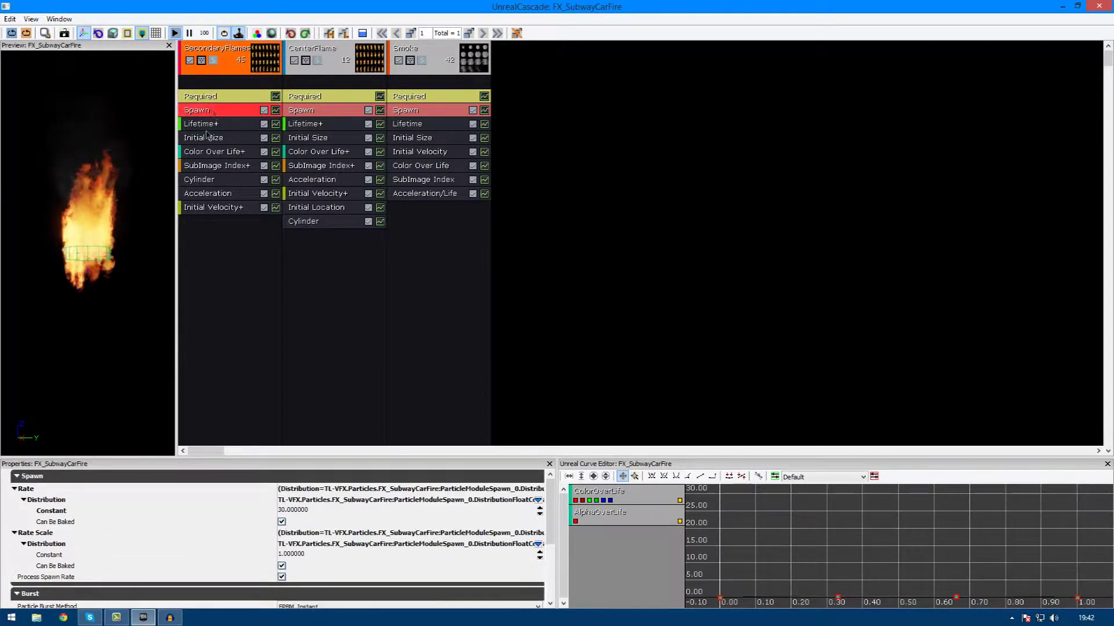
click(207, 192)
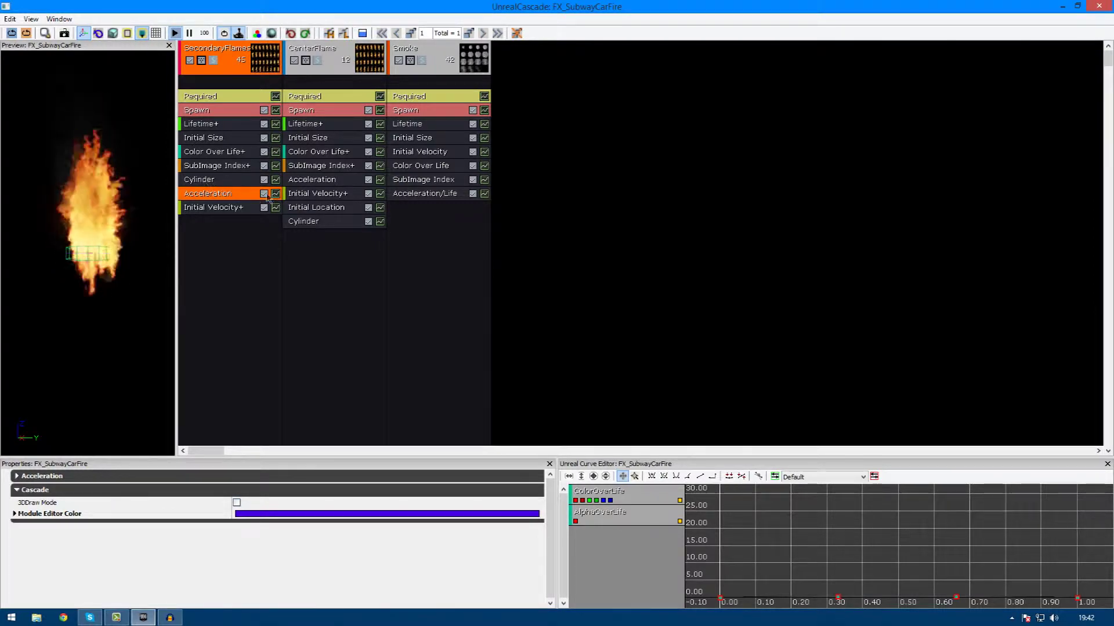
drag(492, 5, 378, 119)
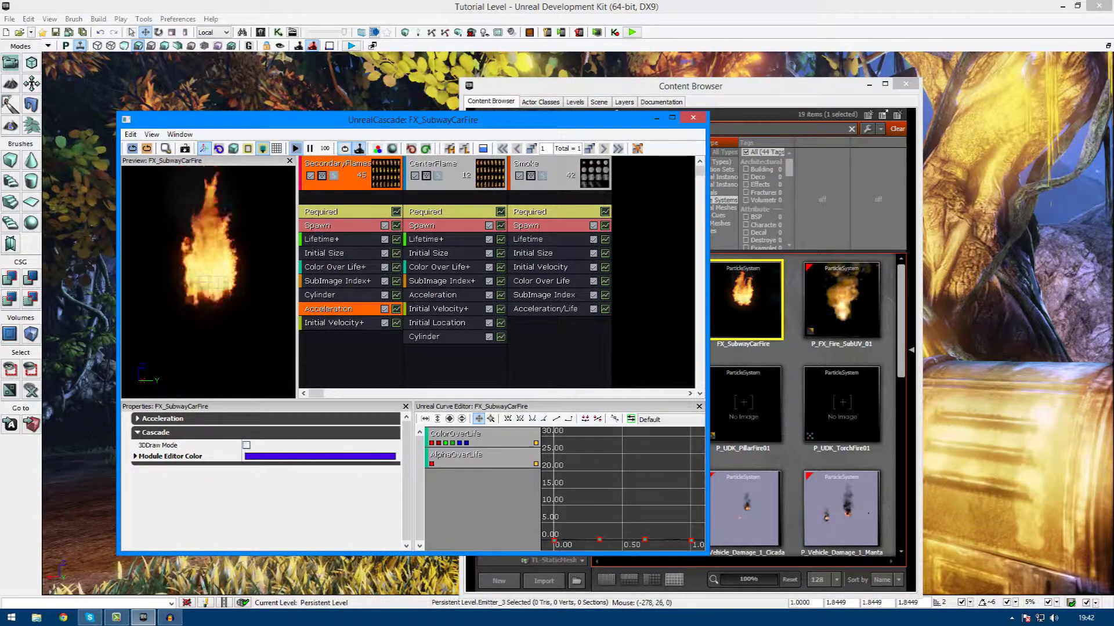
click(693, 119)
- Place the FX_SubwayCarFire particle system on the dirt path in front of the metal door
right_drag(974, 325, 761, 308)
drag(760, 297, 368, 549)
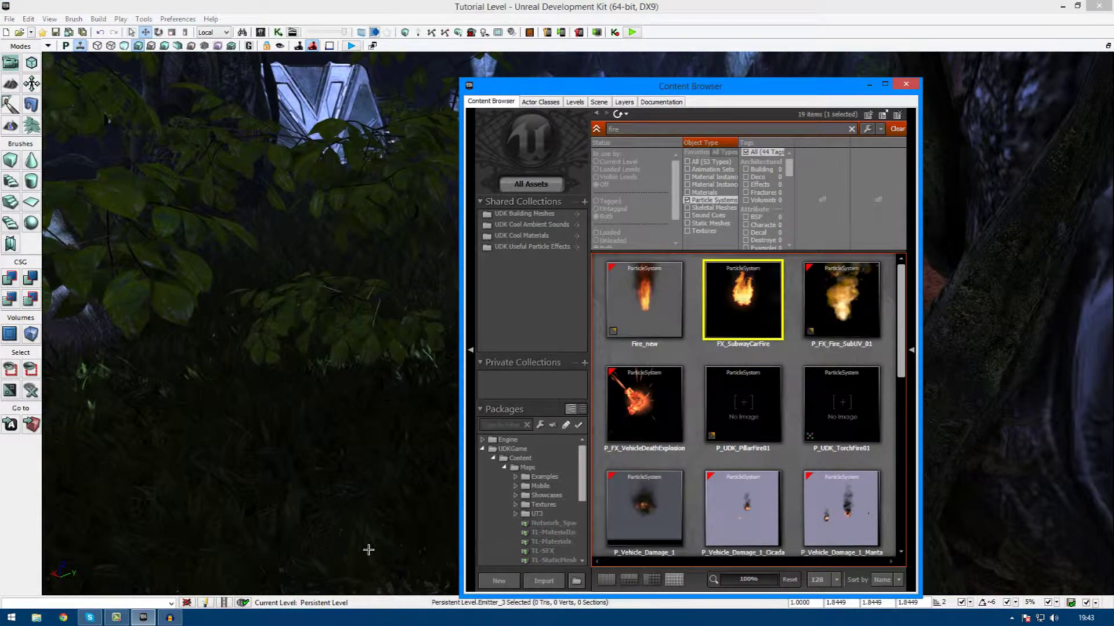
drag(755, 306, 304, 520)
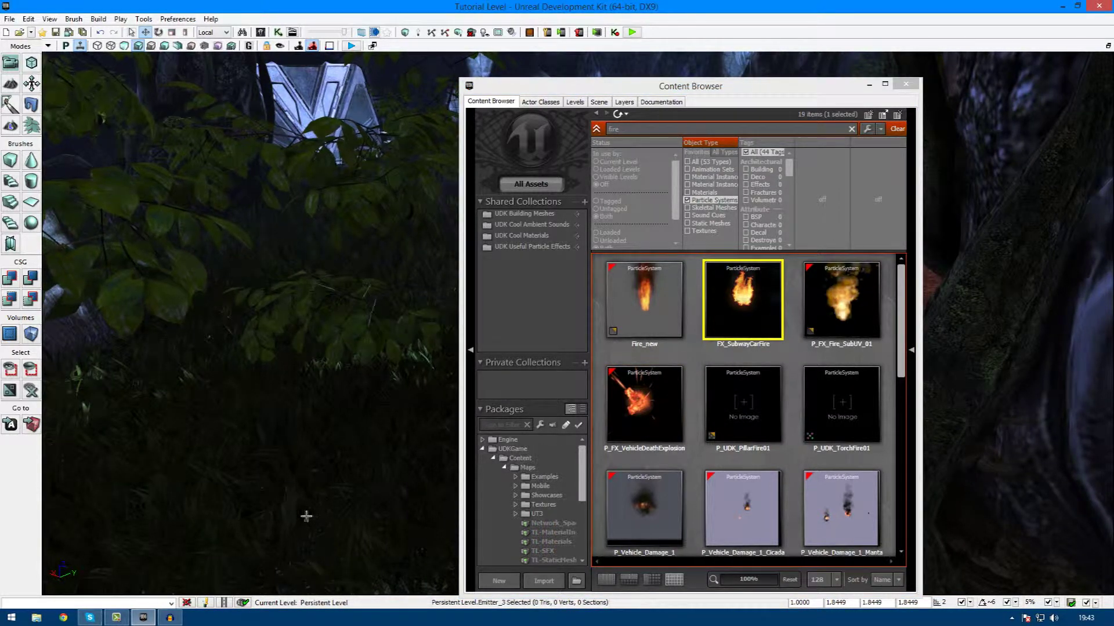
right_drag(306, 517, 308, 517)
drag(627, 86, 1113, 61)
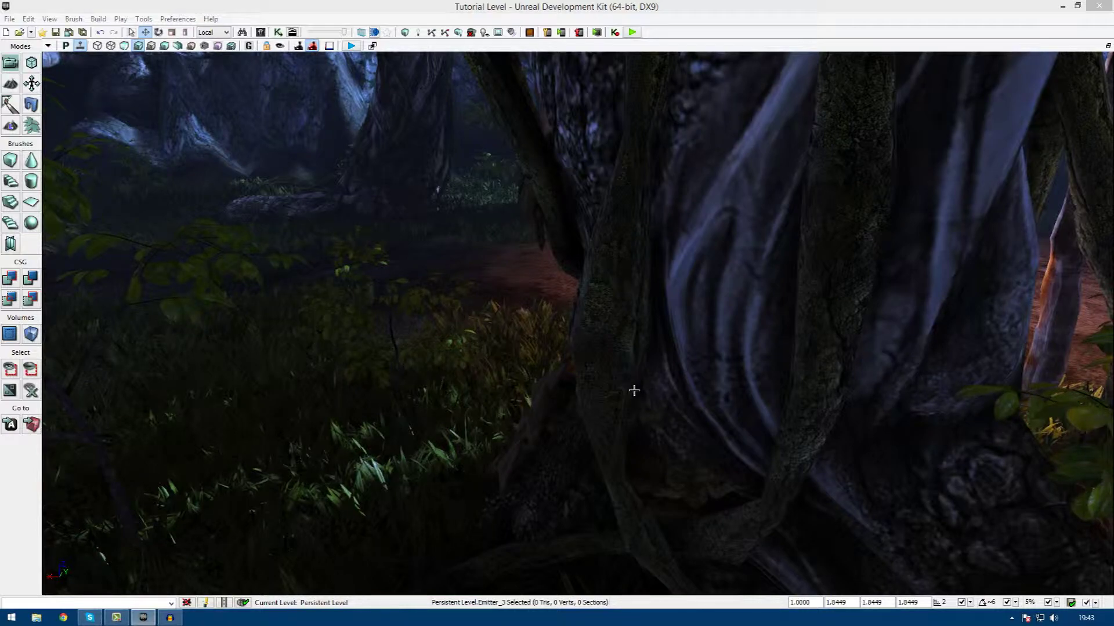
mouse_move(697, 491)
right_down()
mouse_move(922, 491)
mouse_move(986, 504)
mouse_move(697, 491)
right_up()
drag(1113, 362, 514, 361)
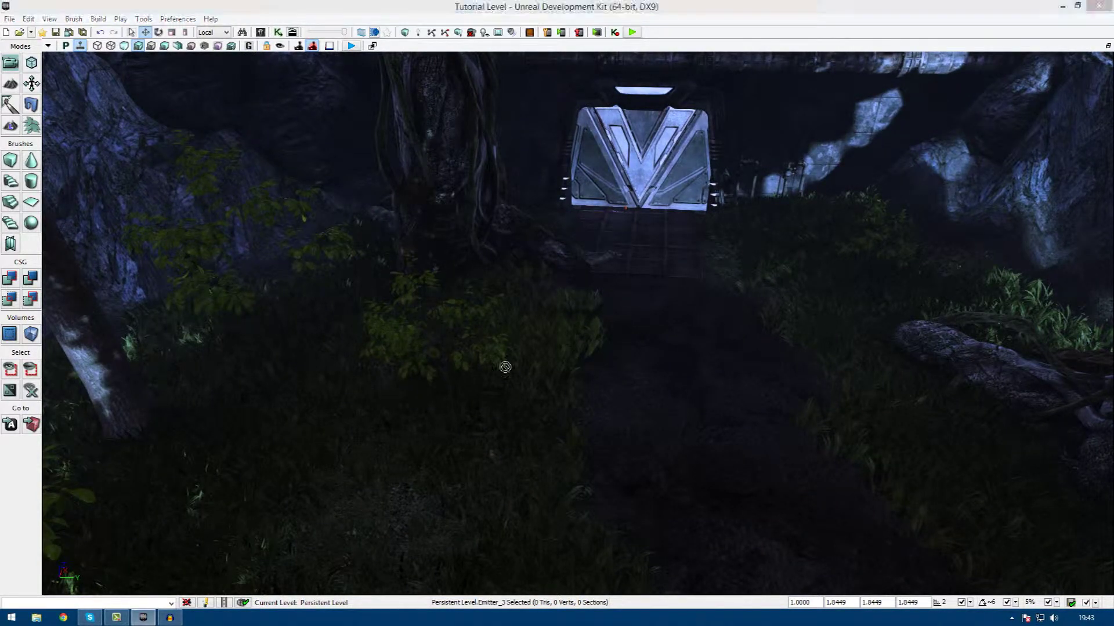
right_drag(673, 473, 626, 465)
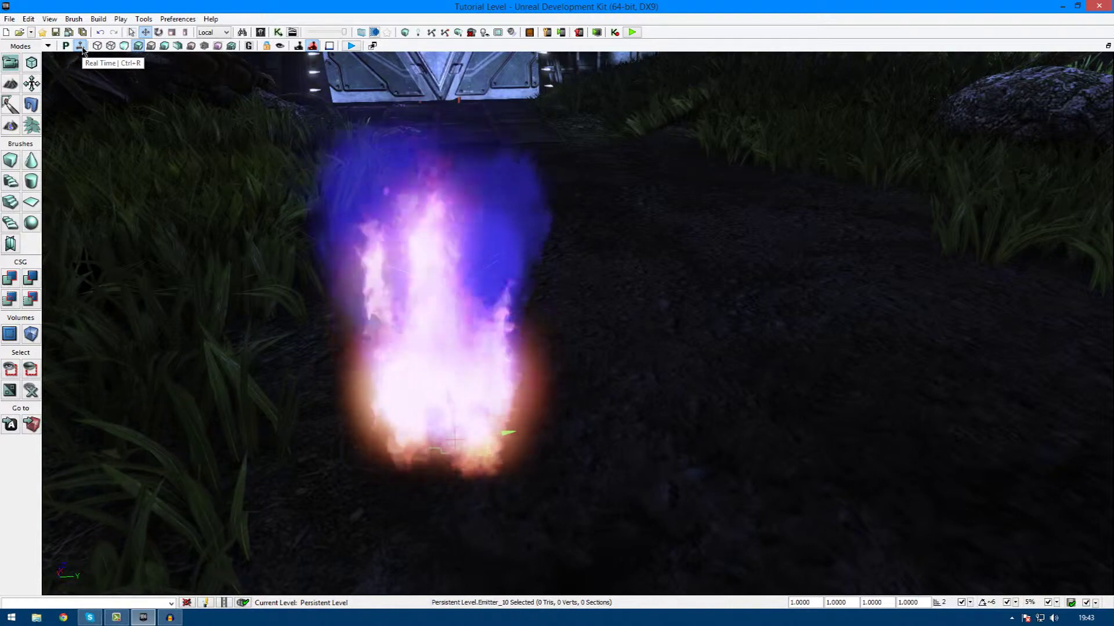
right_drag(574, 300, 572, 342)
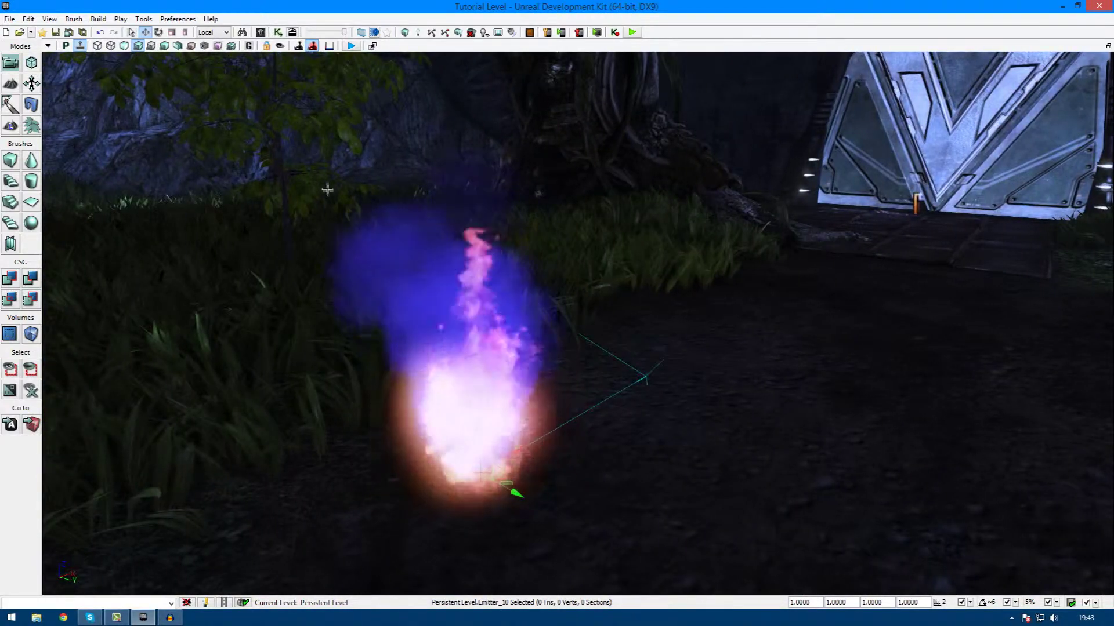
- Scale the fire emitter on the path up uniformly to about 7.79
scroll(326, 189, down, 2)
right_drag(592, 458, 592, 384)
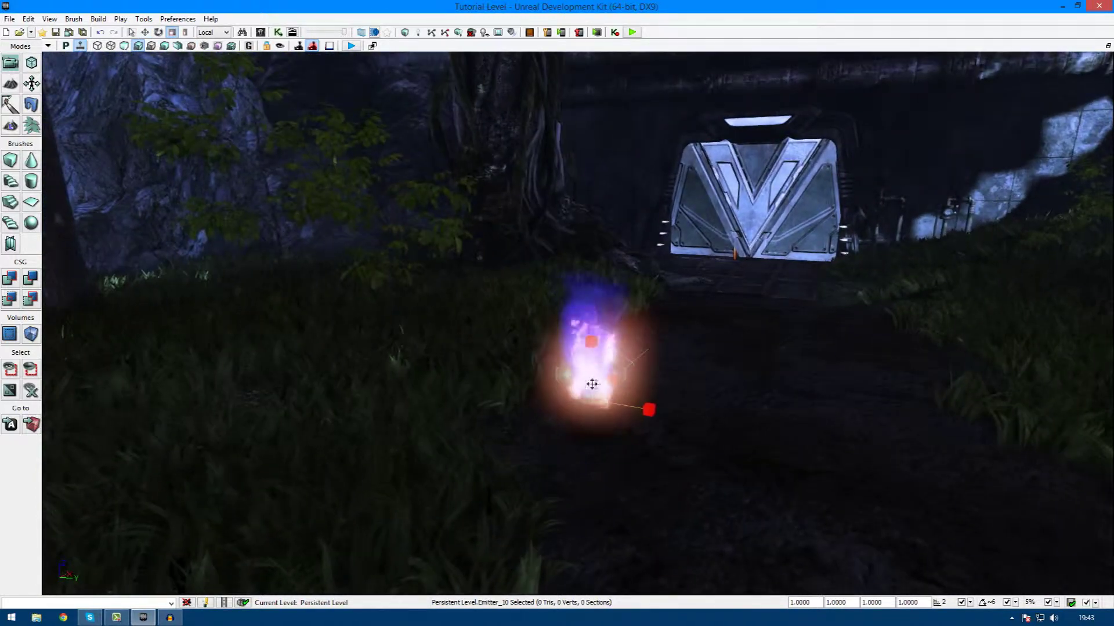
drag(602, 355, 602, 372)
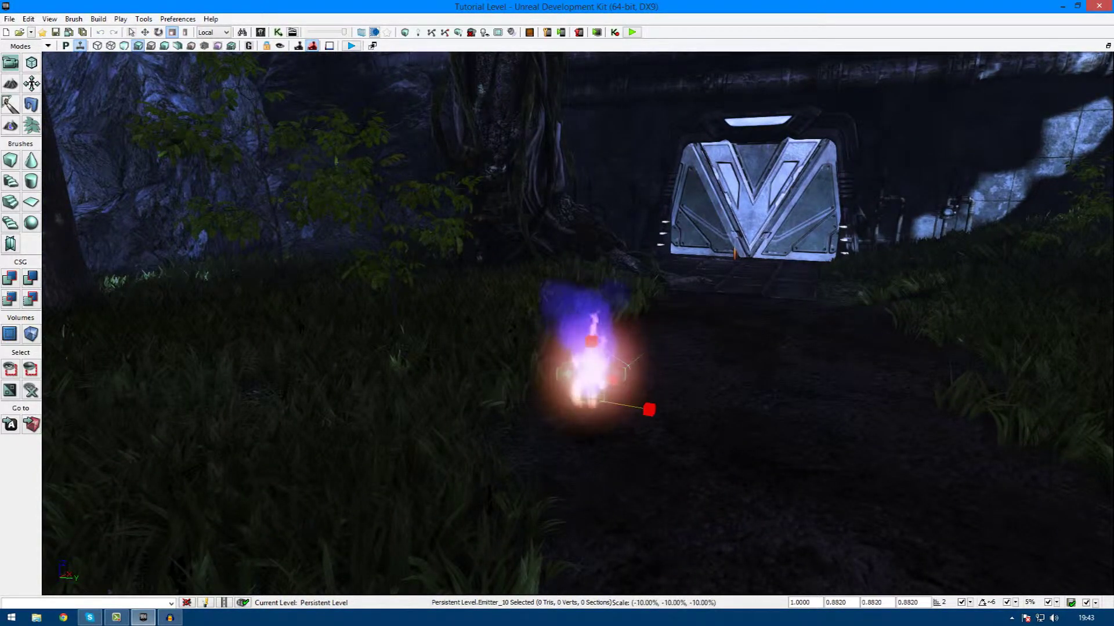
drag(649, 410, 650, 439)
right_drag(651, 438, 610, 402)
right_drag(638, 470, 530, 487)
- Open the fire emitter's properties and turn off Auto Activate
right_click(503, 477)
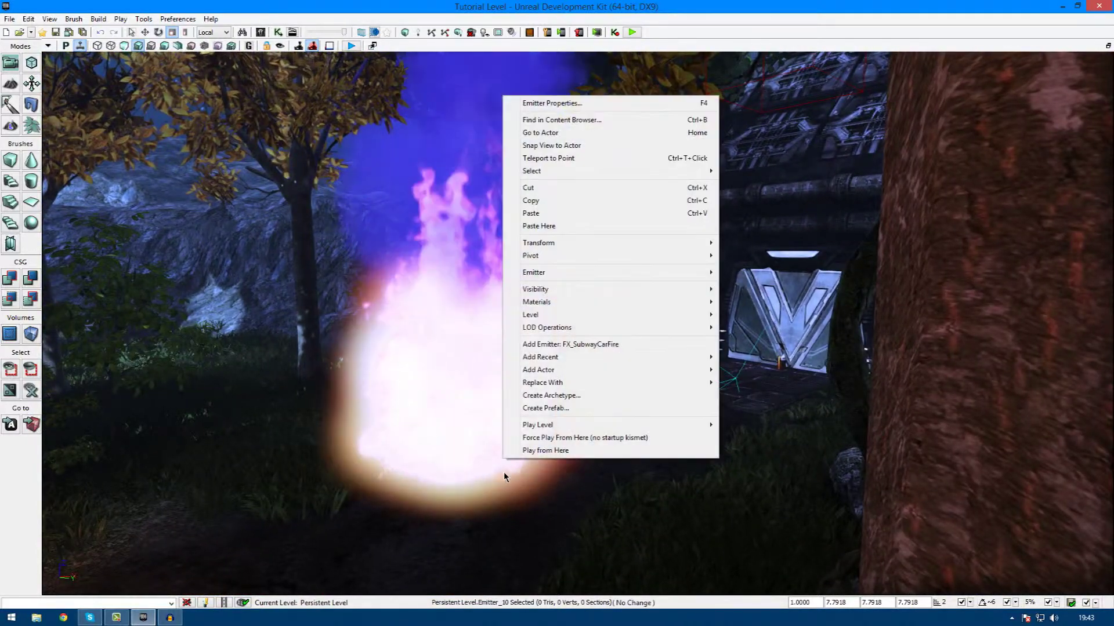
click(572, 105)
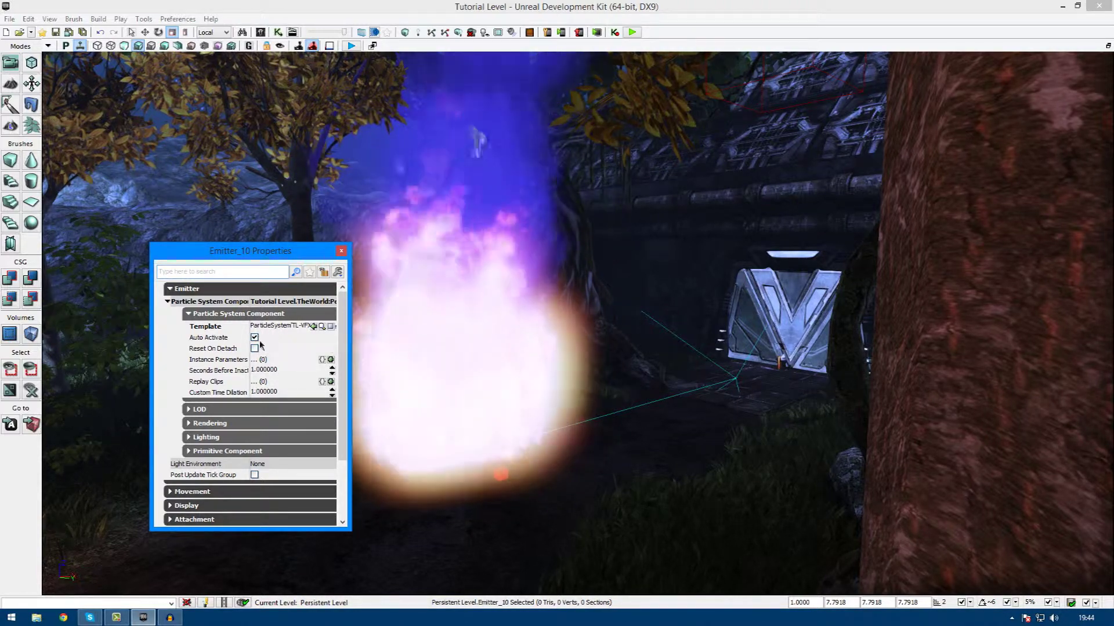
right_drag(441, 330, 398, 335)
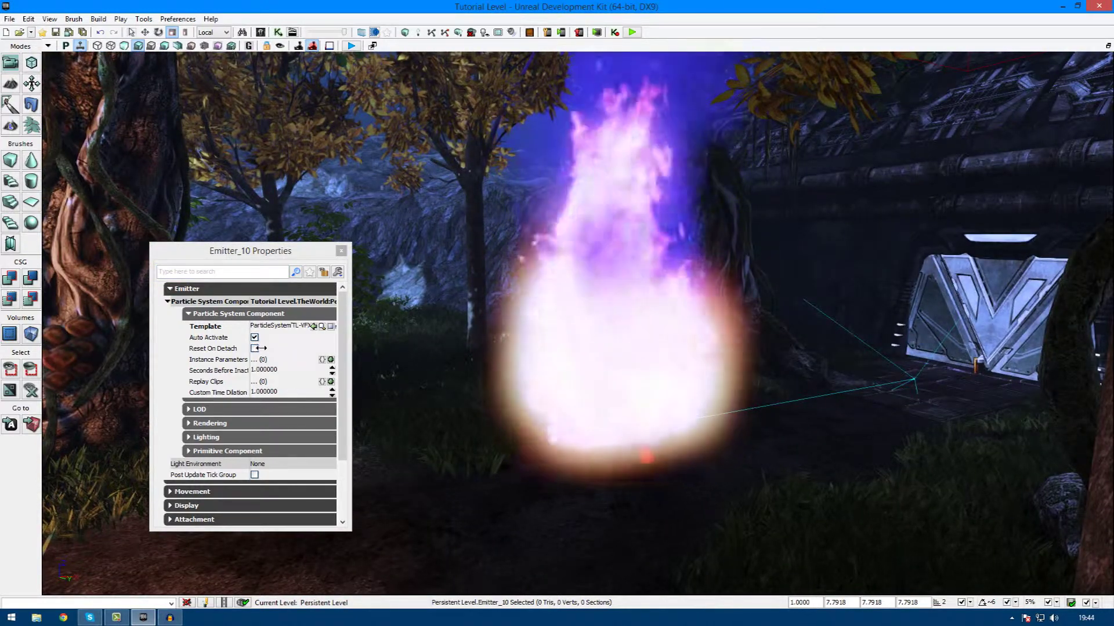
click(254, 337)
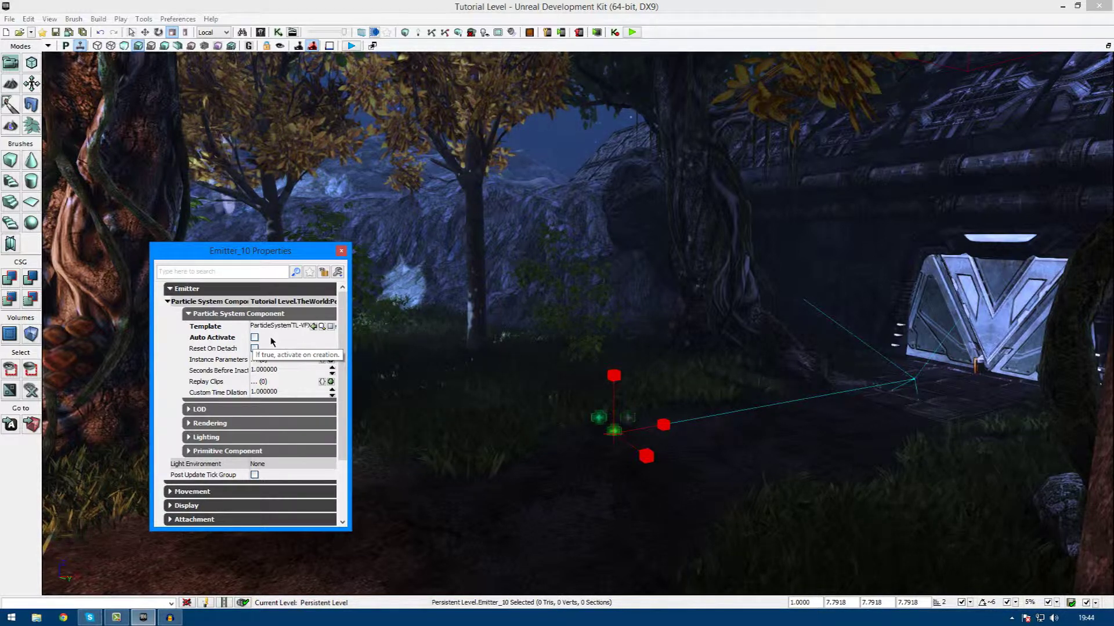
- Turn the fire emitter's Auto Activate back on and close its properties
right_drag(601, 397, 499, 344)
key(w)
key(w)
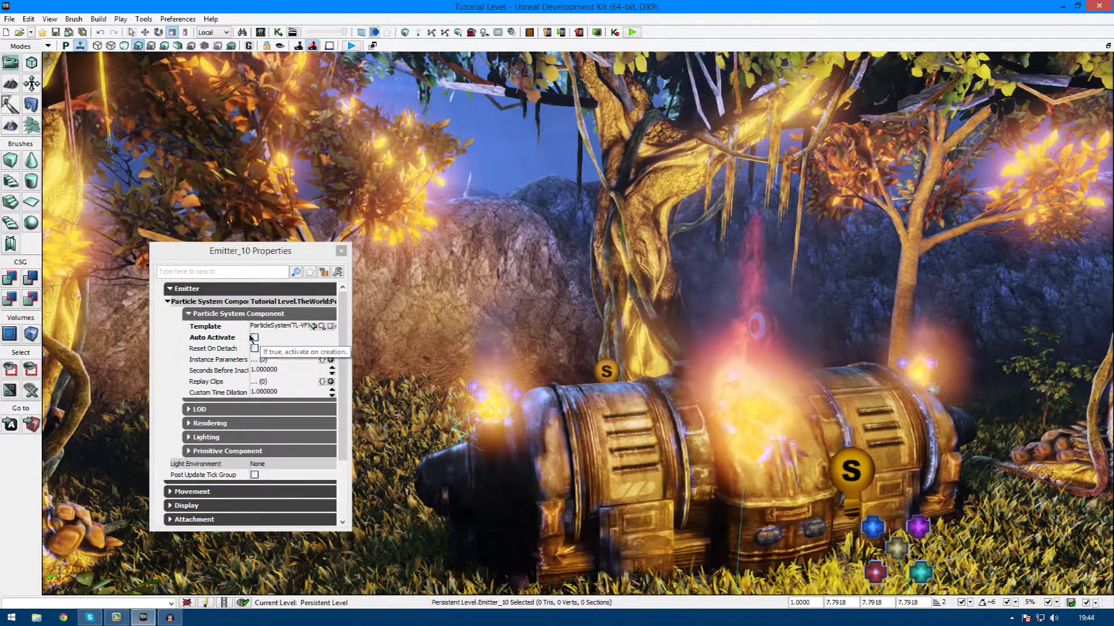
click(254, 337)
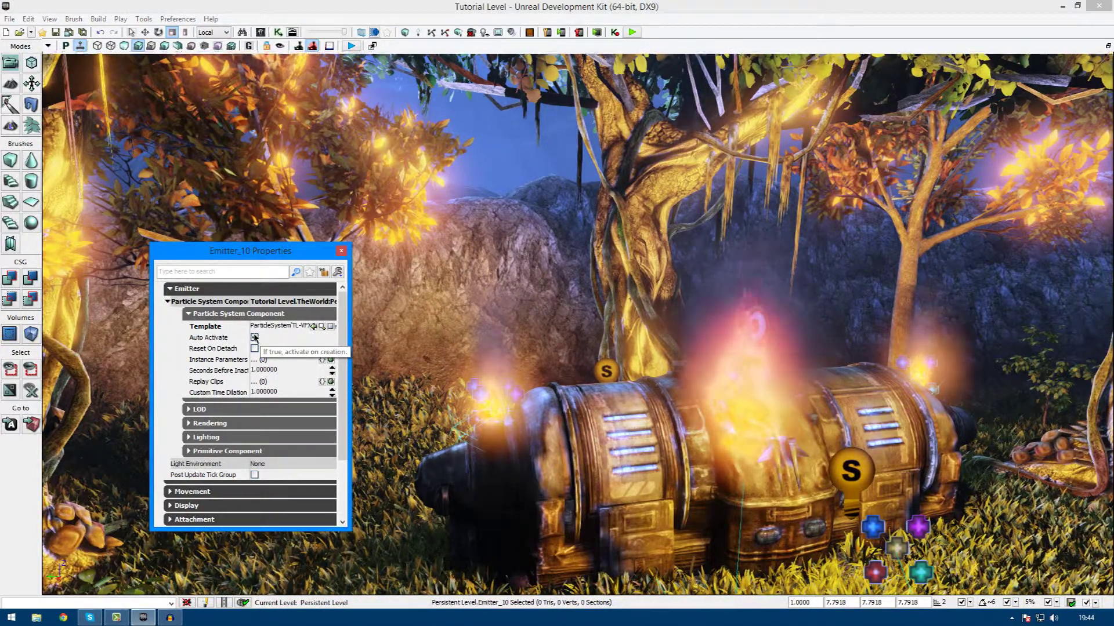
right_drag(484, 356, 163, 375)
right_drag(390, 355, 383, 355)
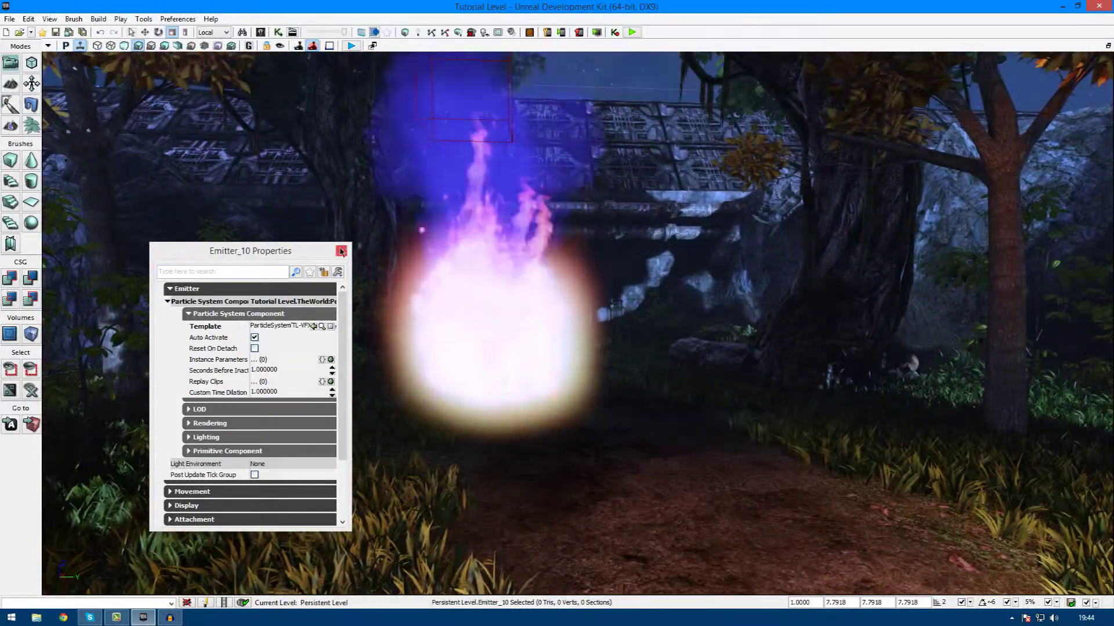
click(329, 254)
right_drag(551, 377, 475, 377)
right_drag(371, 355, 350, 255)
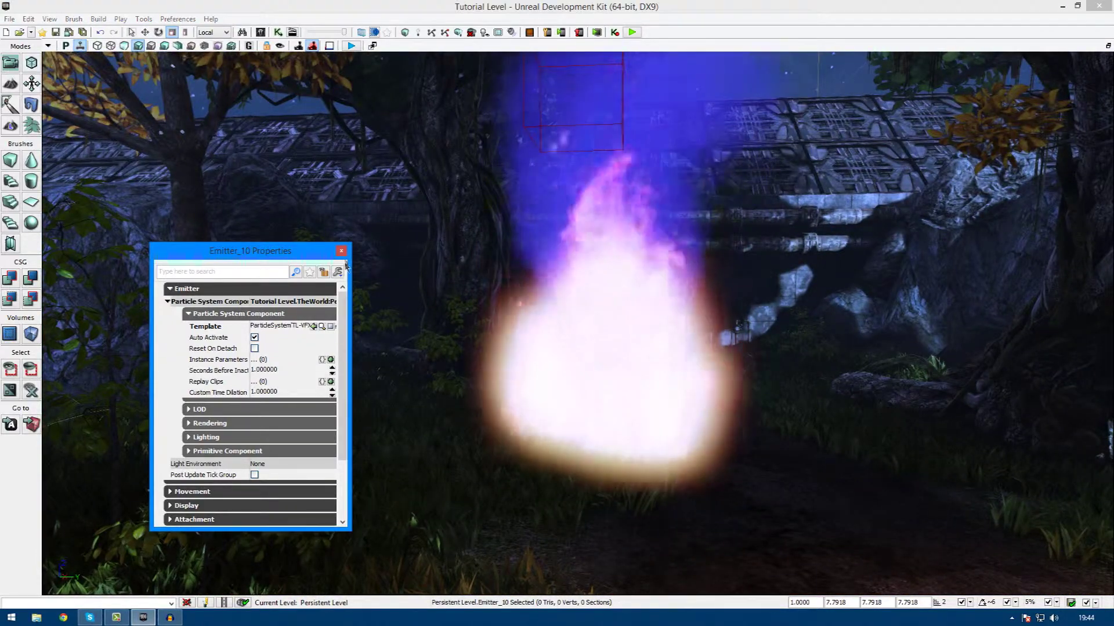
click(342, 252)
- Approach the metal door and examine the area around it, including the pipes and grass beside it
right_drag(828, 460, 521, 468)
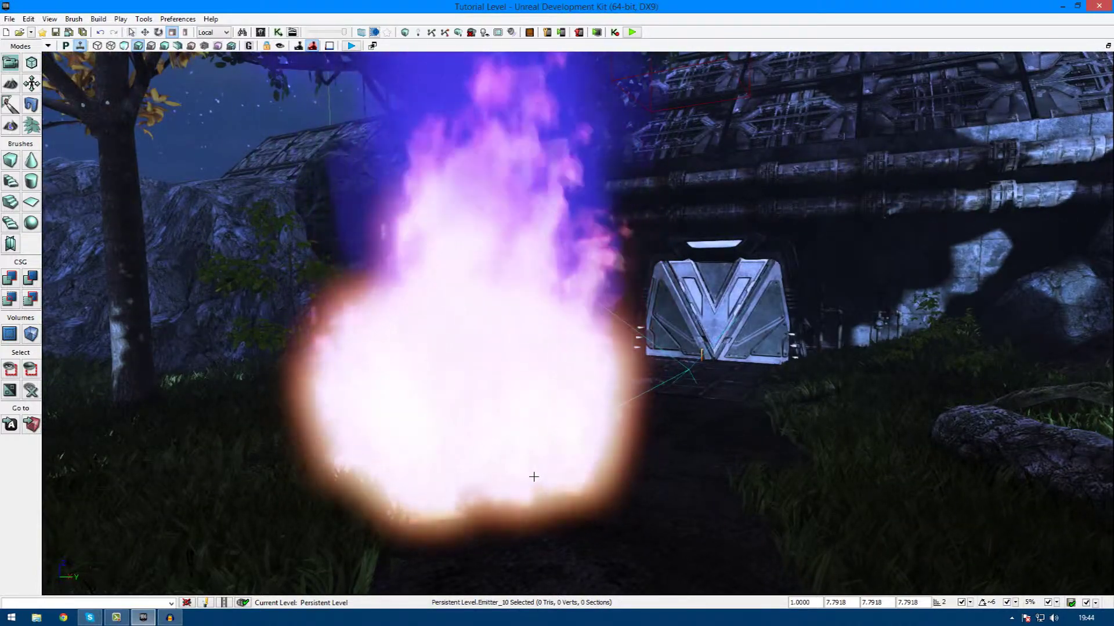
right_drag(551, 377, 615, 461)
right_drag(618, 399, 583, 367)
key(w)
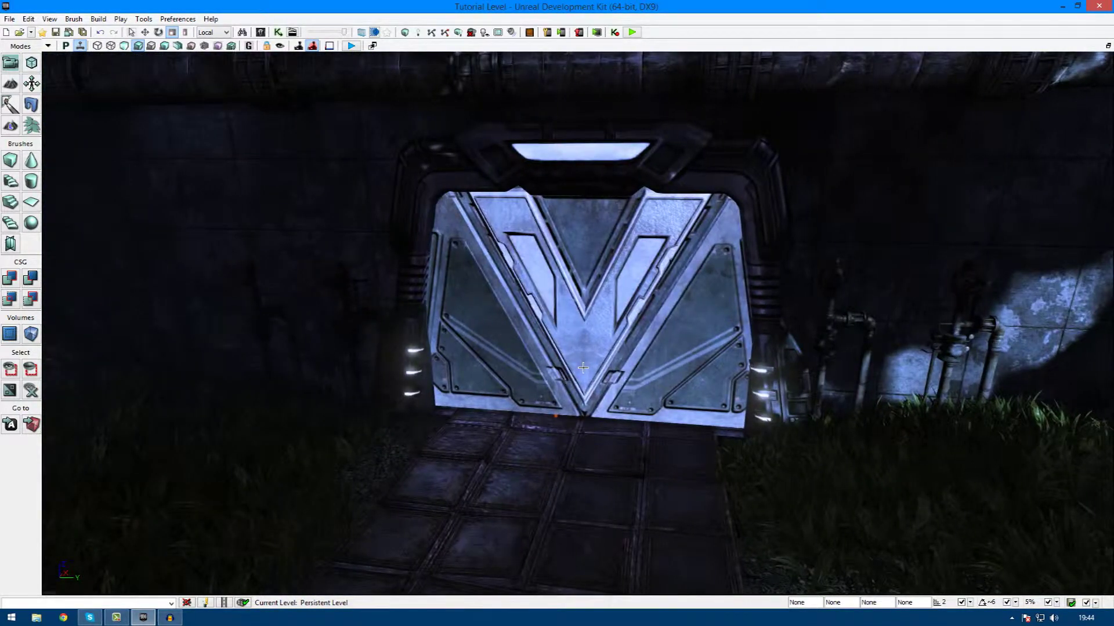
mouse_move(587, 430)
right_down()
mouse_move(841, 458)
mouse_move(742, 414)
mouse_move(656, 464)
mouse_move(640, 441)
mouse_move(684, 441)
mouse_move(586, 429)
right_up()
key(a)
key(s)
key(w)
key(s)
drag(574, 393, 552, 420)
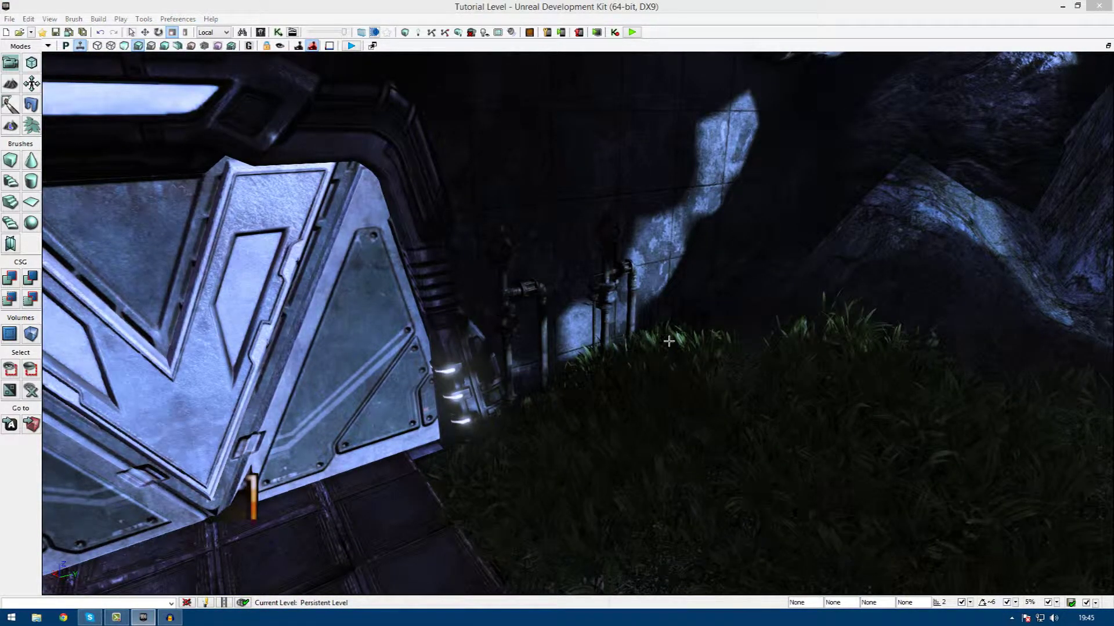
- Search the particle systems for "explo" and preview P_FX_VehicleDeathExplosion in Cascade
drag(1113, 132, 35, 180)
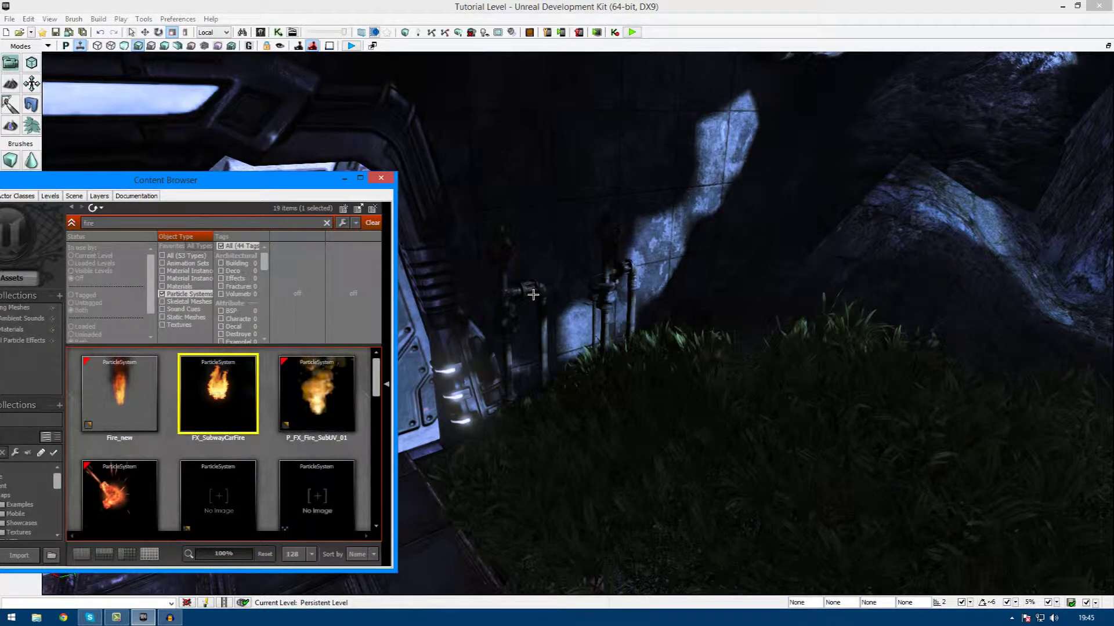
click(299, 415)
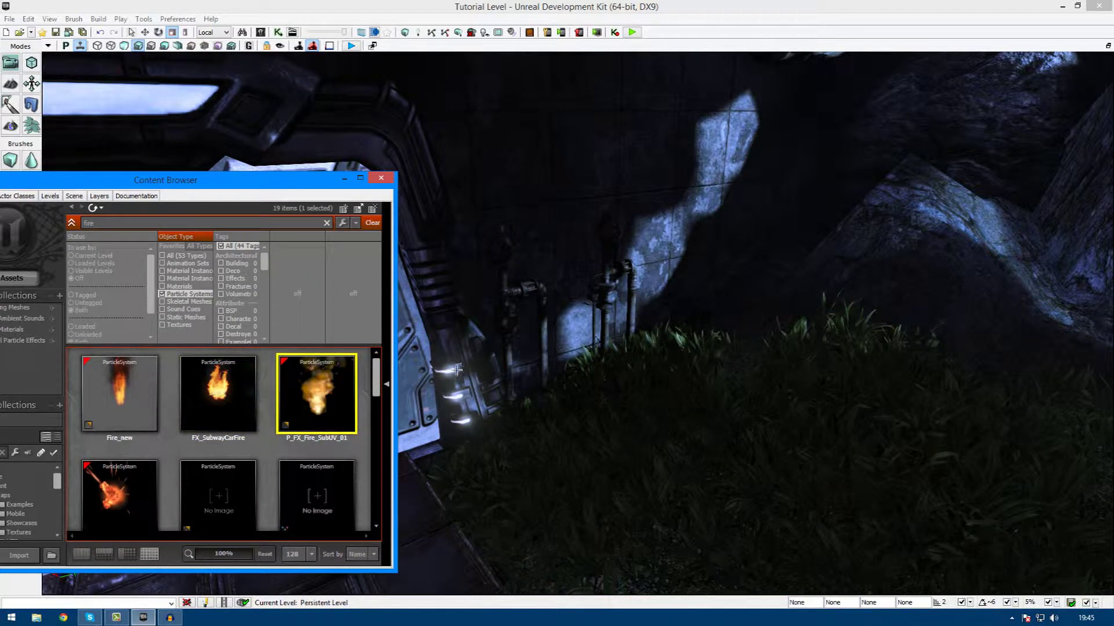
click(210, 420)
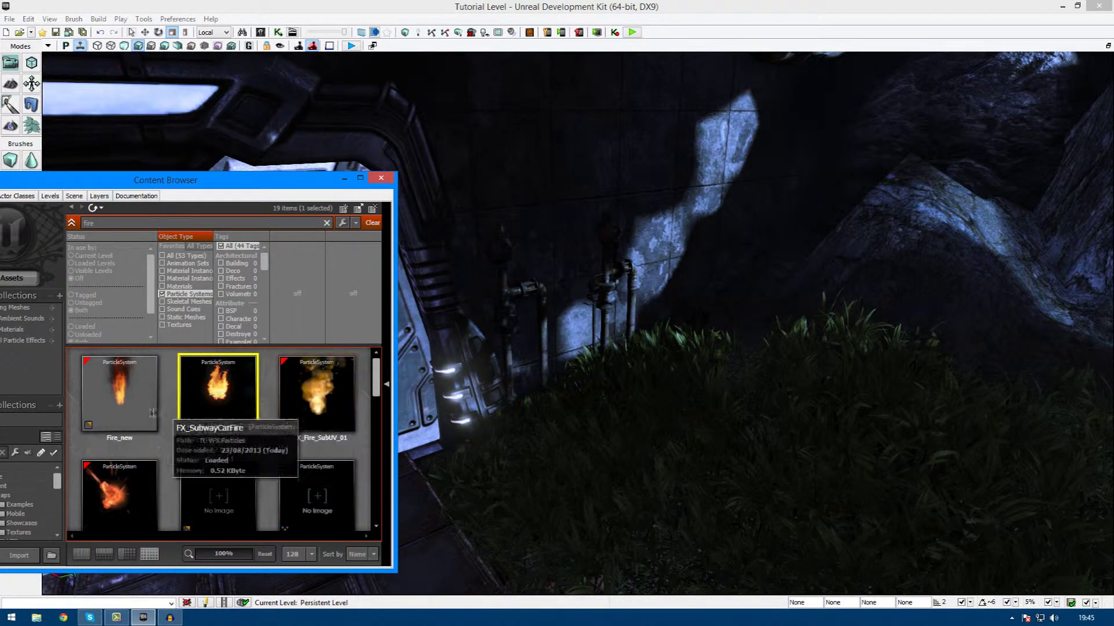
click(138, 413)
click(218, 401)
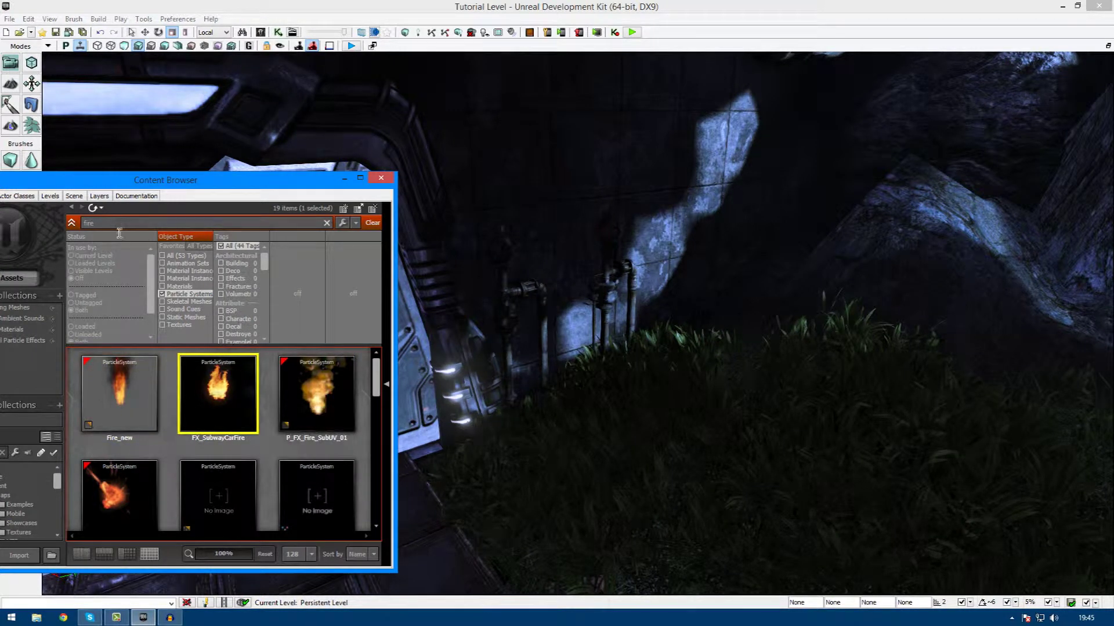
text(explo)
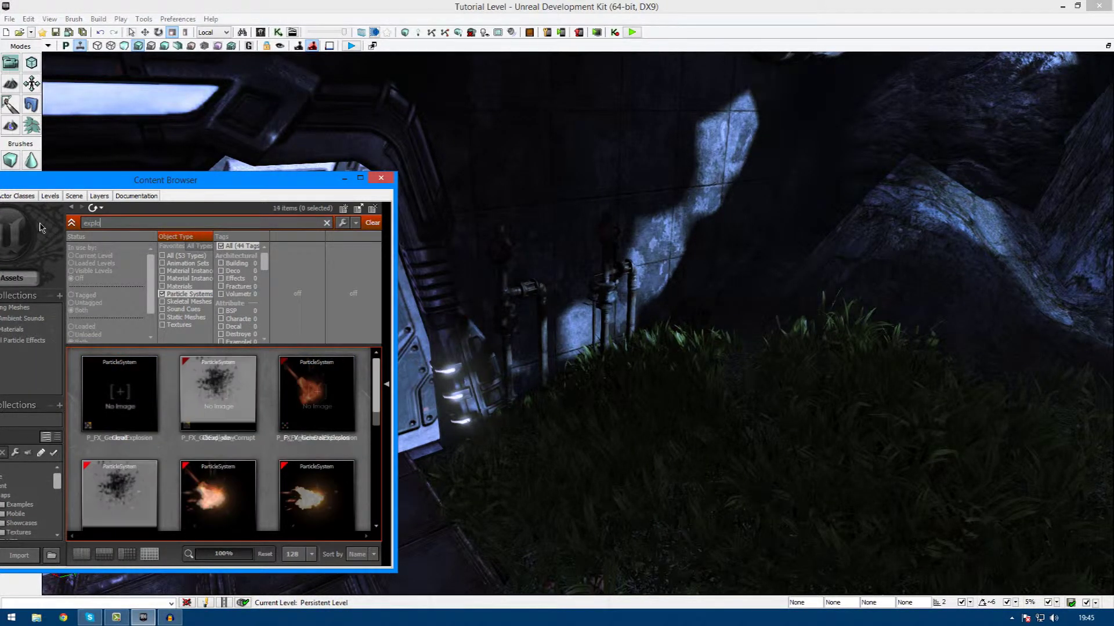
double_click(316, 400)
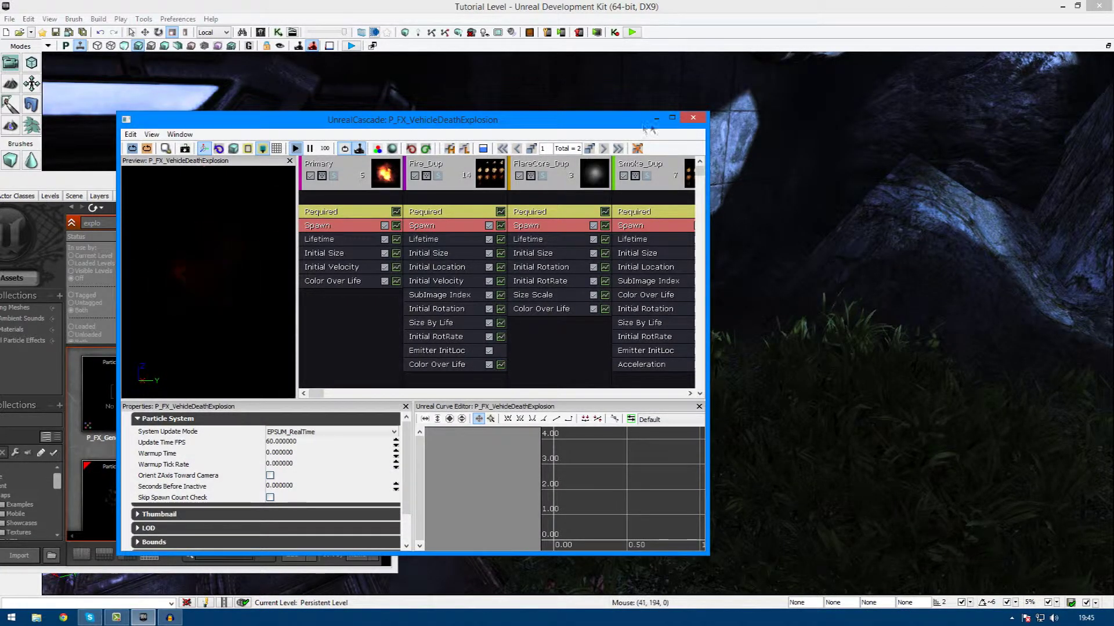
click(693, 118)
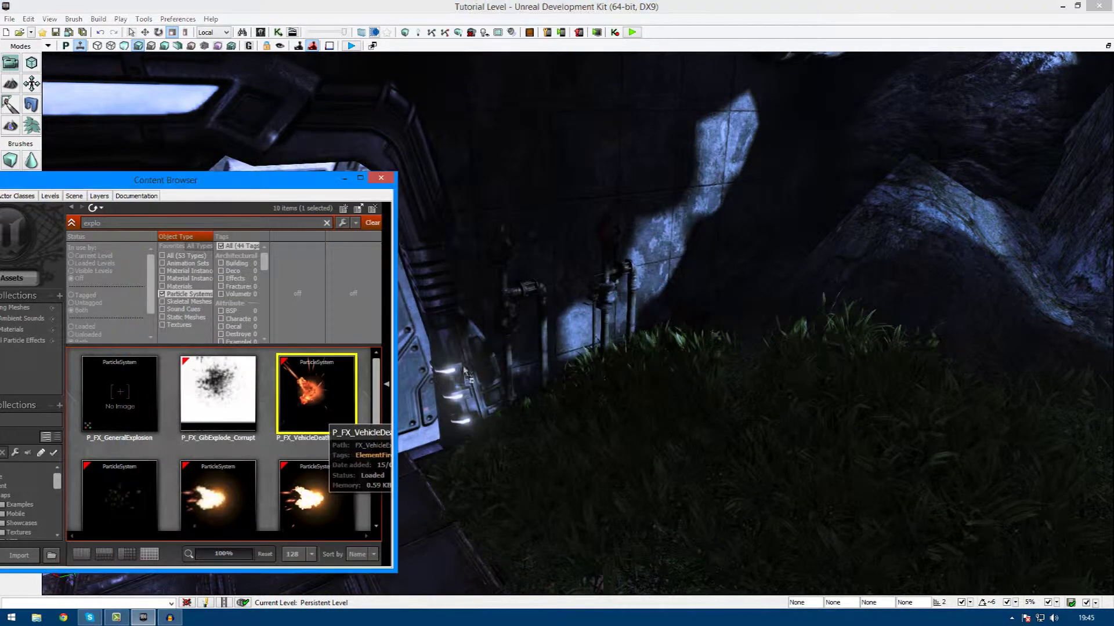
- Place P_FX_VehicleDeathExplosion as an emitter by the pipes beside the metal door and close the Content Browser
drag(514, 285, 515, 285)
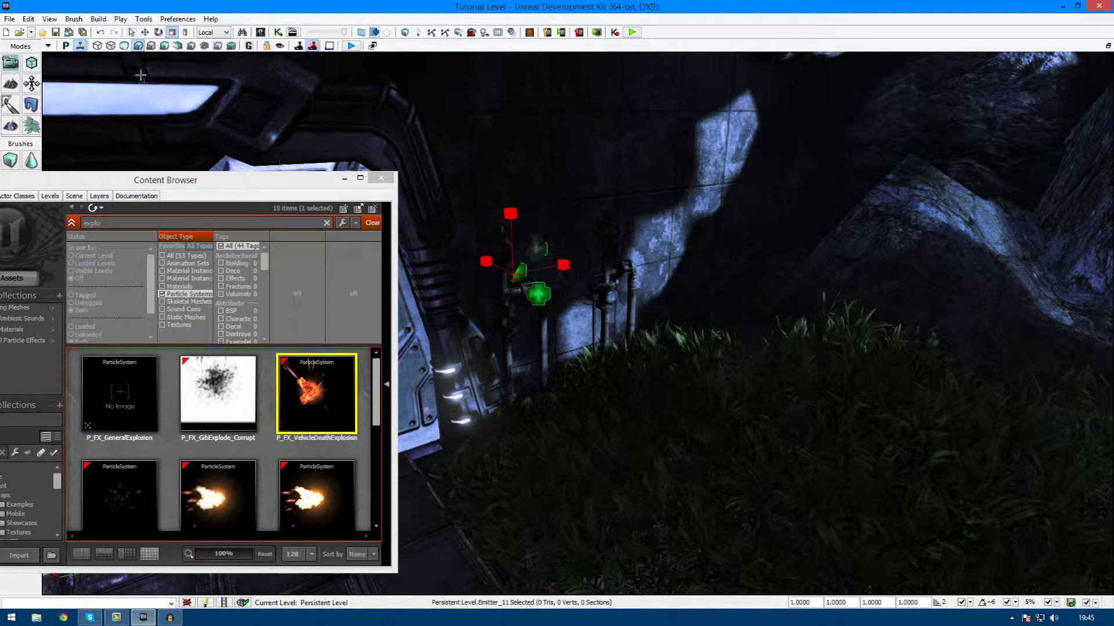
click(146, 32)
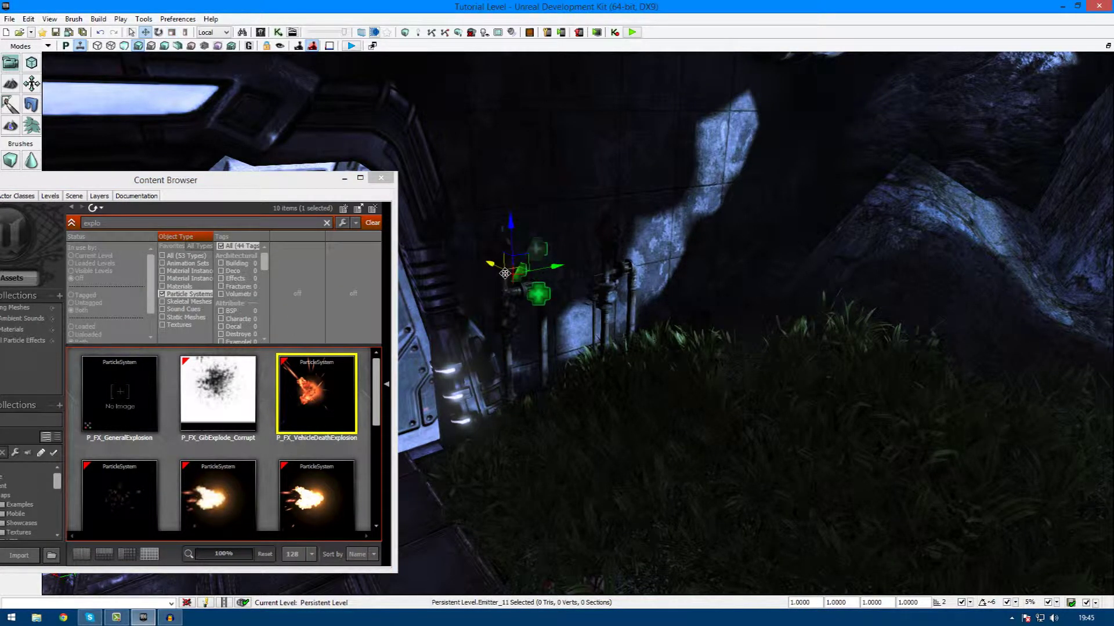
click(377, 178)
right_drag(406, 232, 522, 145)
right_drag(551, 373, 551, 373)
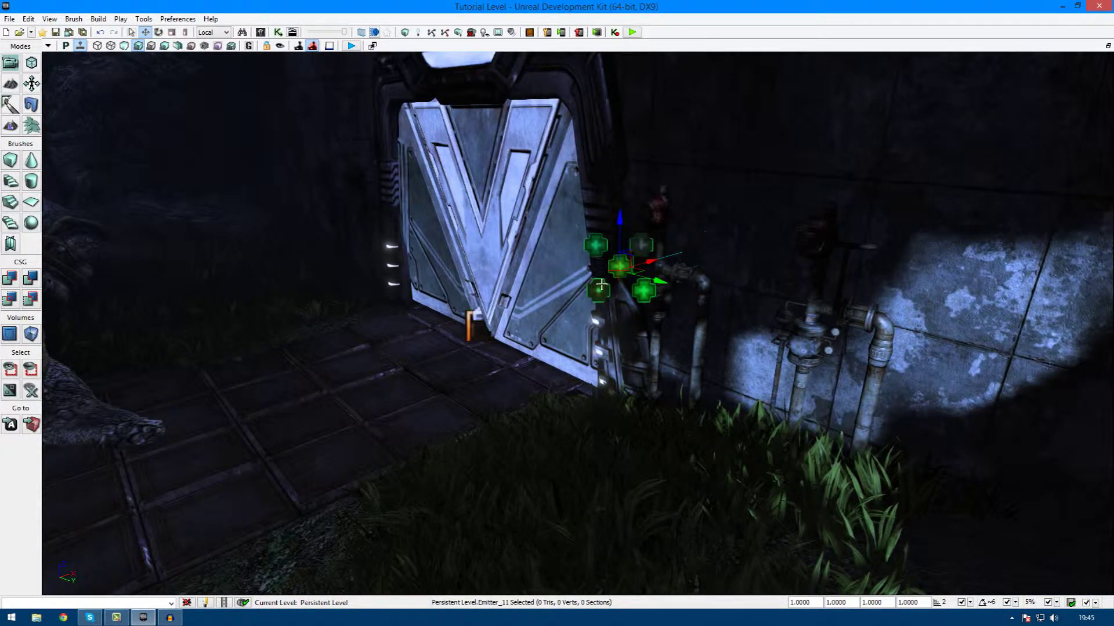
right_drag(613, 288, 700, 250)
right_drag(609, 318, 609, 318)
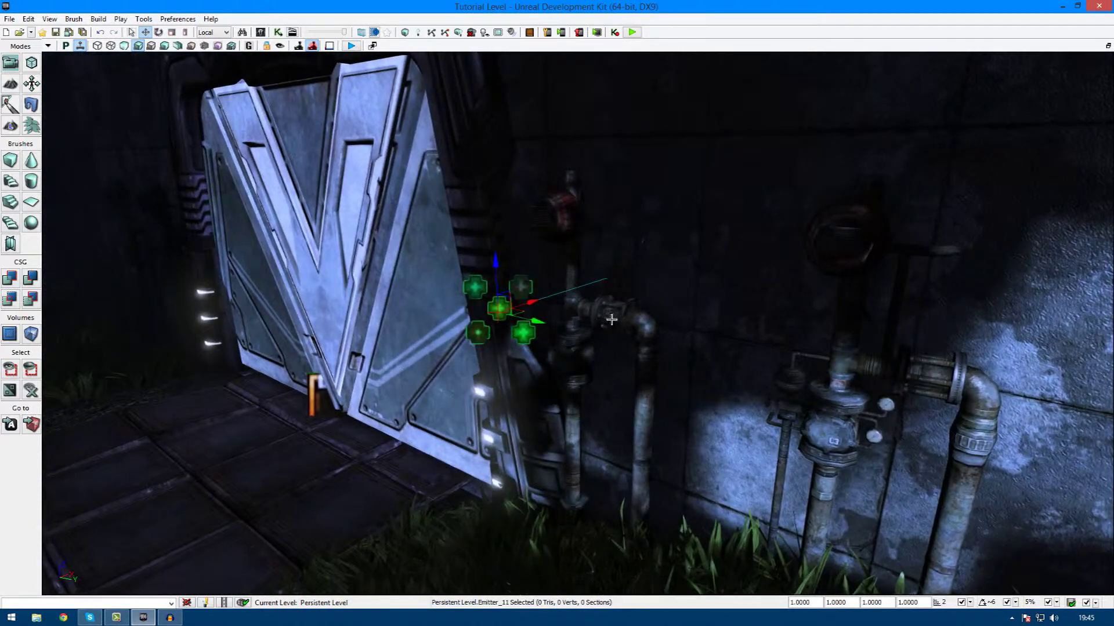
scroll(609, 319, down, 5)
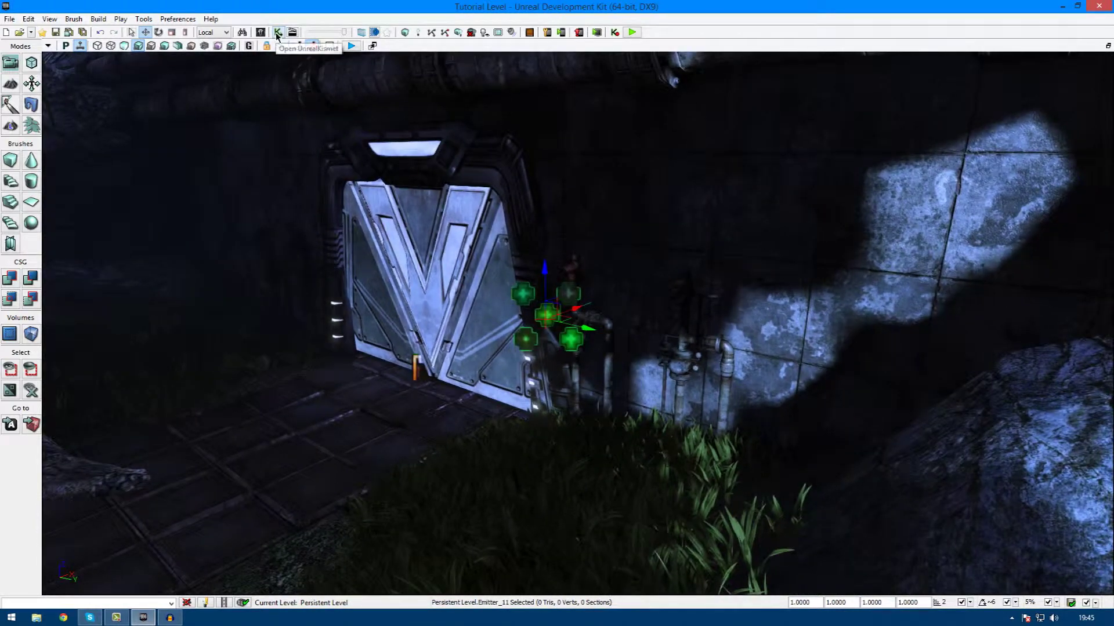
- Create a new Matinee in the level's Kismet sequence and open it for editing
click(278, 33)
drag(575, 180, 326, 375)
drag(537, 164, 453, 257)
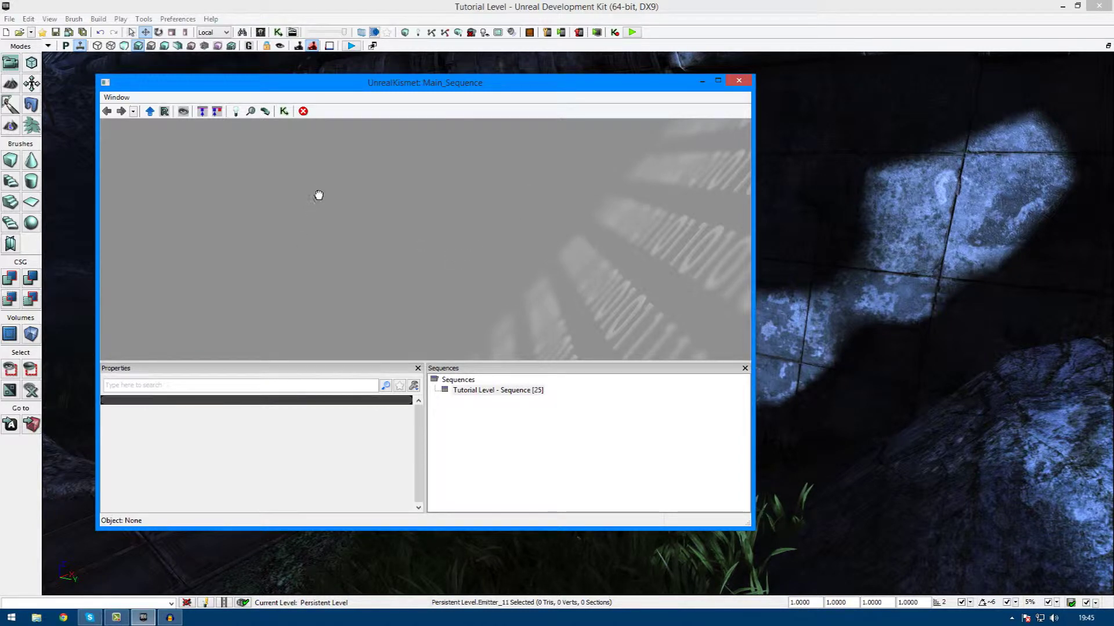
right_click(314, 177)
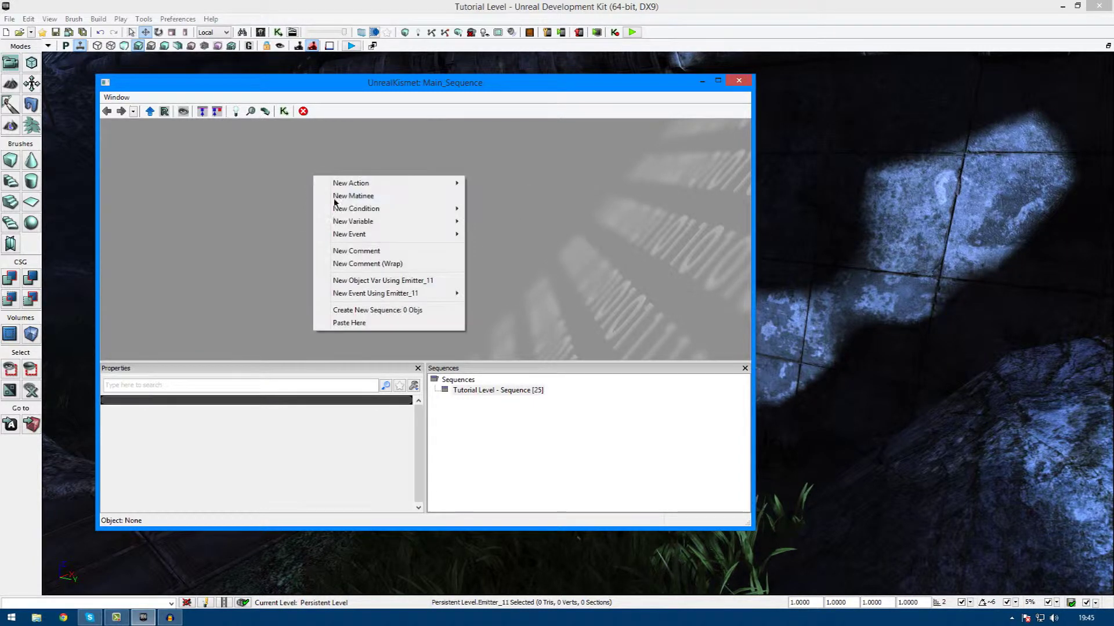
click(366, 196)
drag(468, 94, 432, 98)
double_click(318, 266)
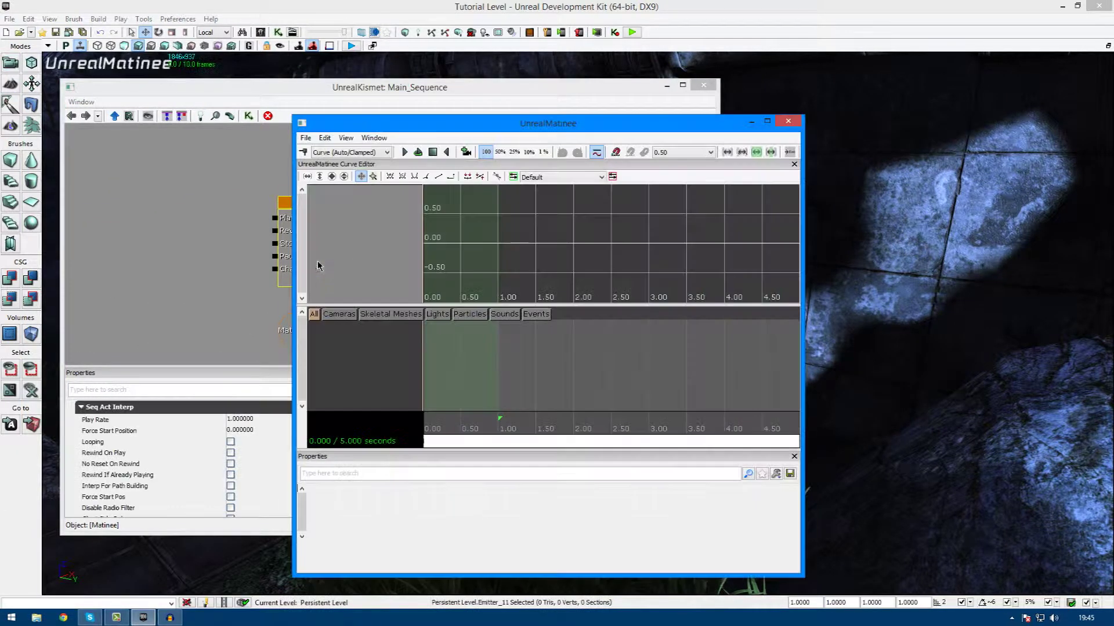
- Add a particle group named NewParticleGroup for the explosion emitter and select its Toggle track
right_click(334, 325)
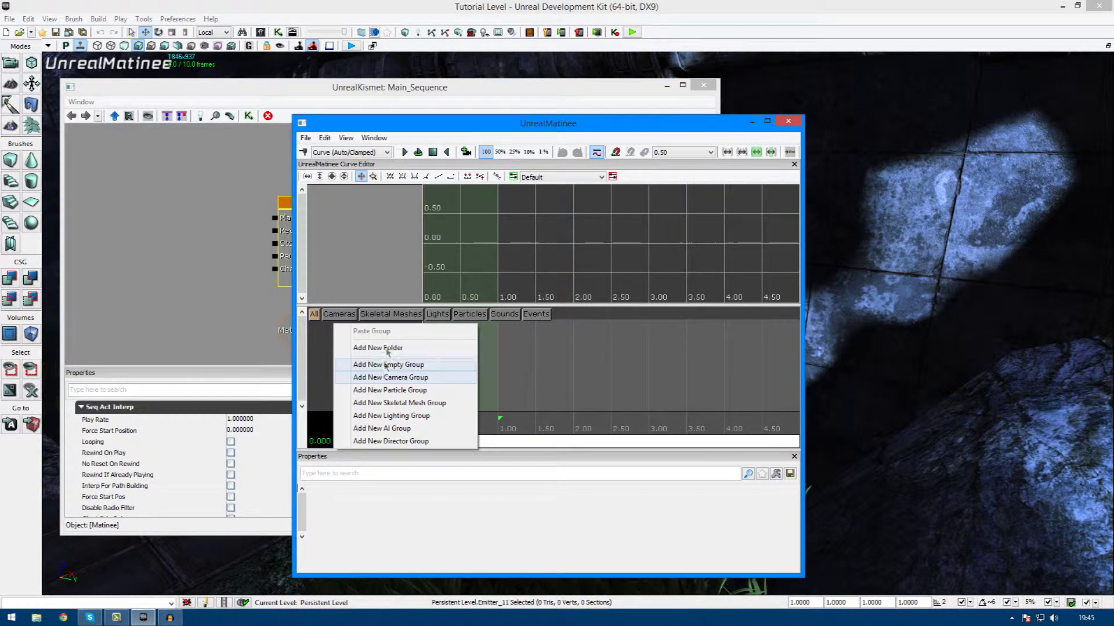
right_click(322, 326)
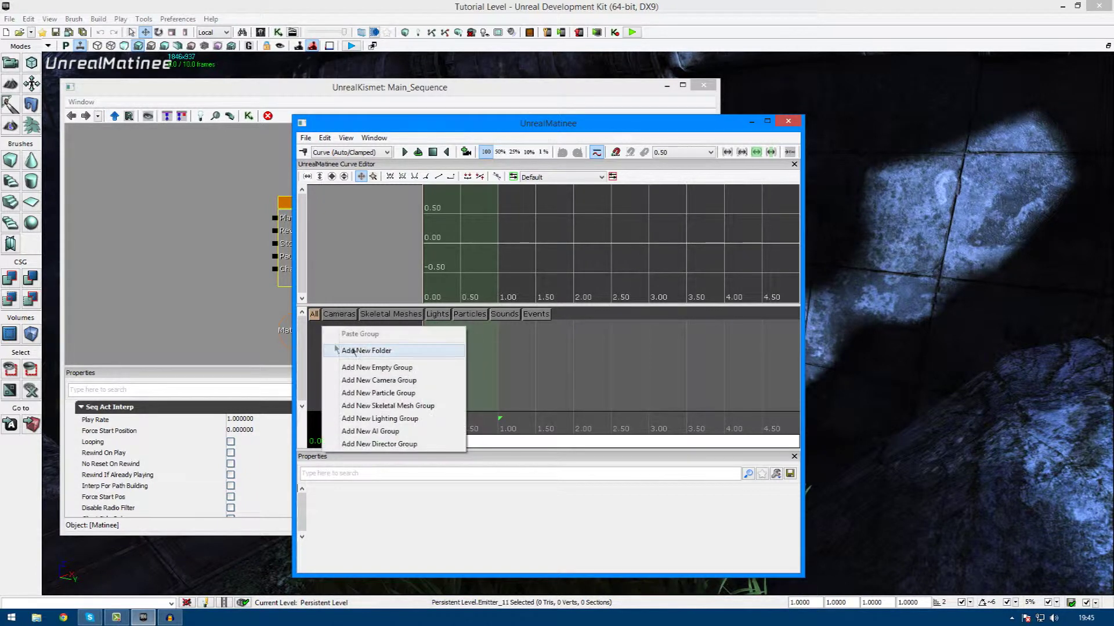
click(399, 395)
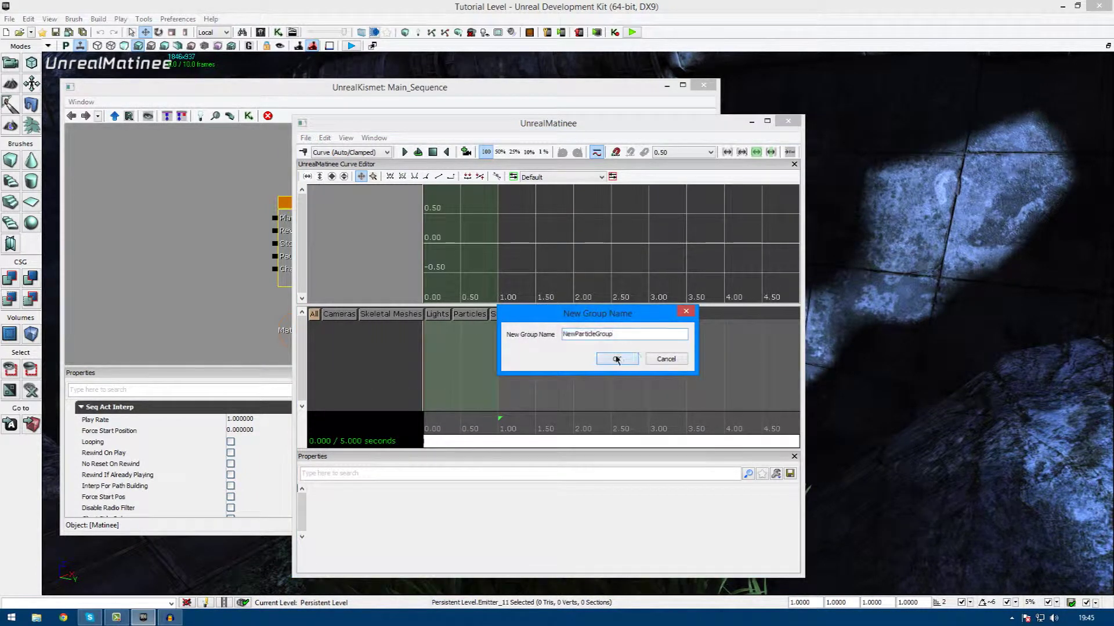
click(613, 359)
right_click(355, 373)
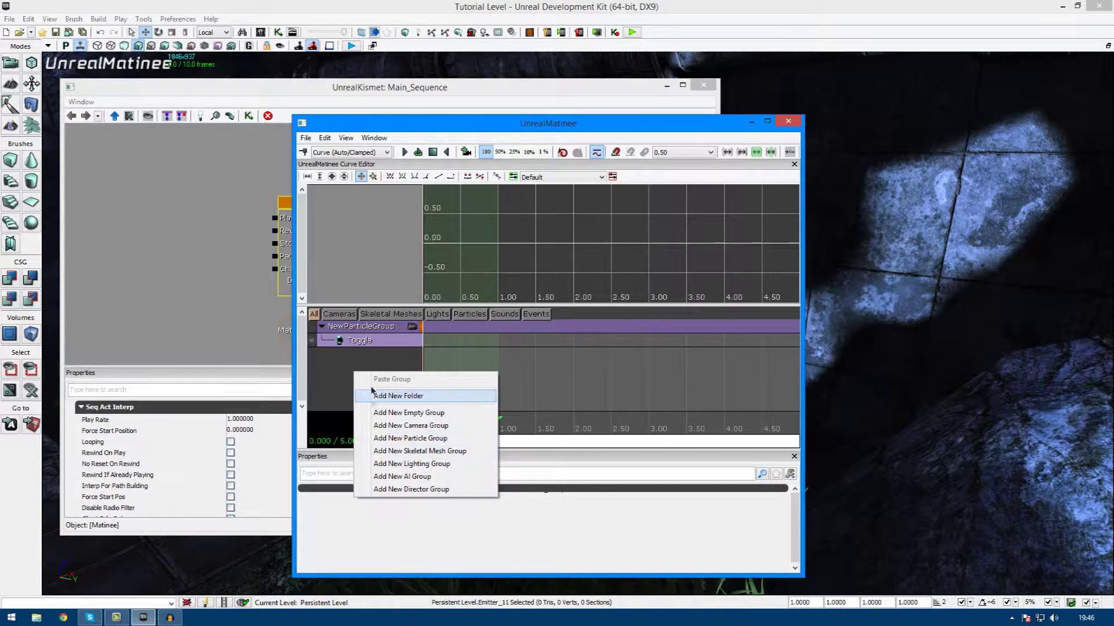
click(356, 329)
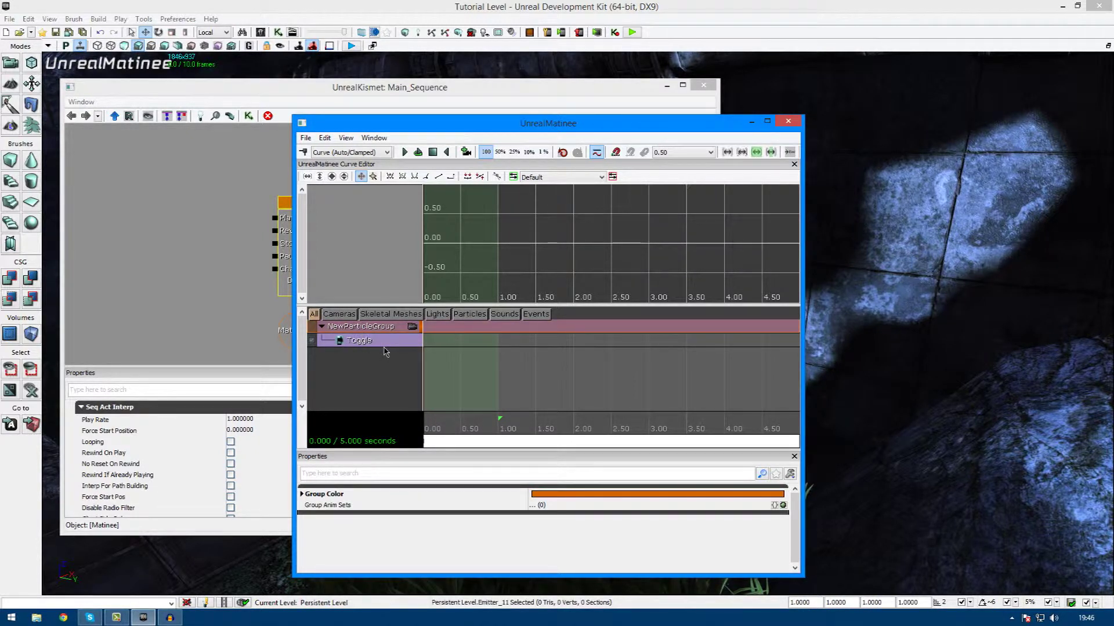
click(375, 344)
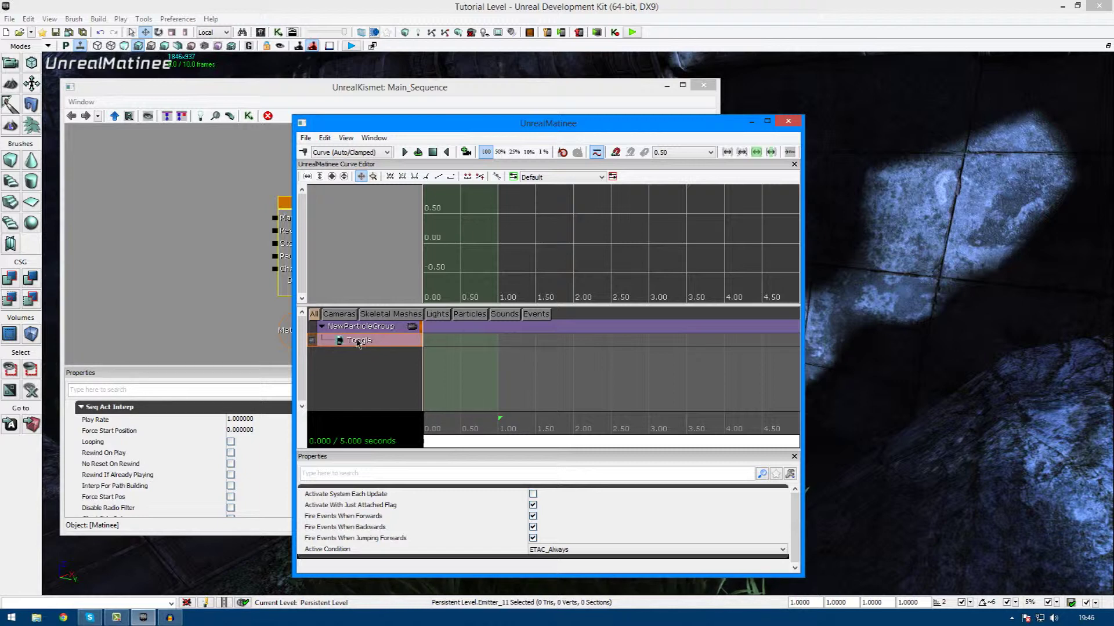
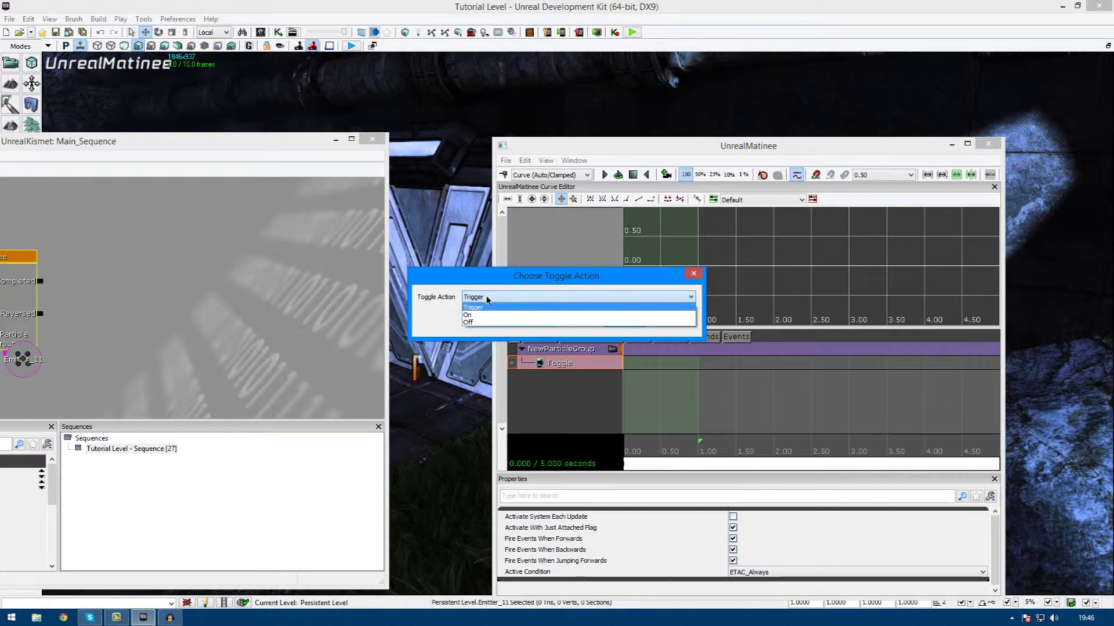
- Add a key with the toggle action On at the start of the Toggle track
click(511, 314)
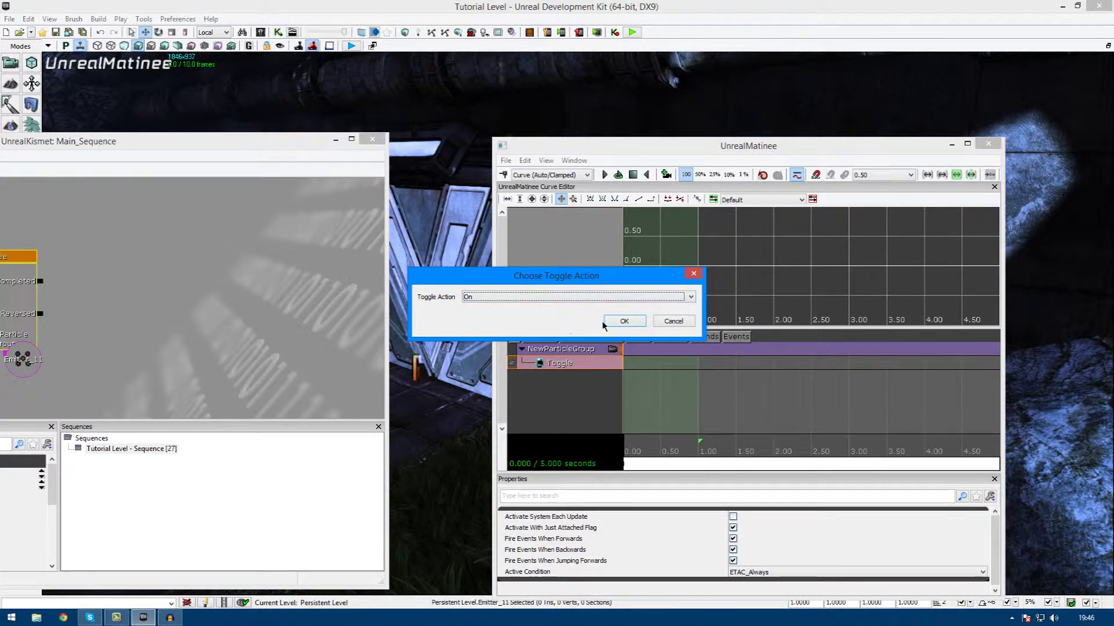
click(605, 324)
click(662, 369)
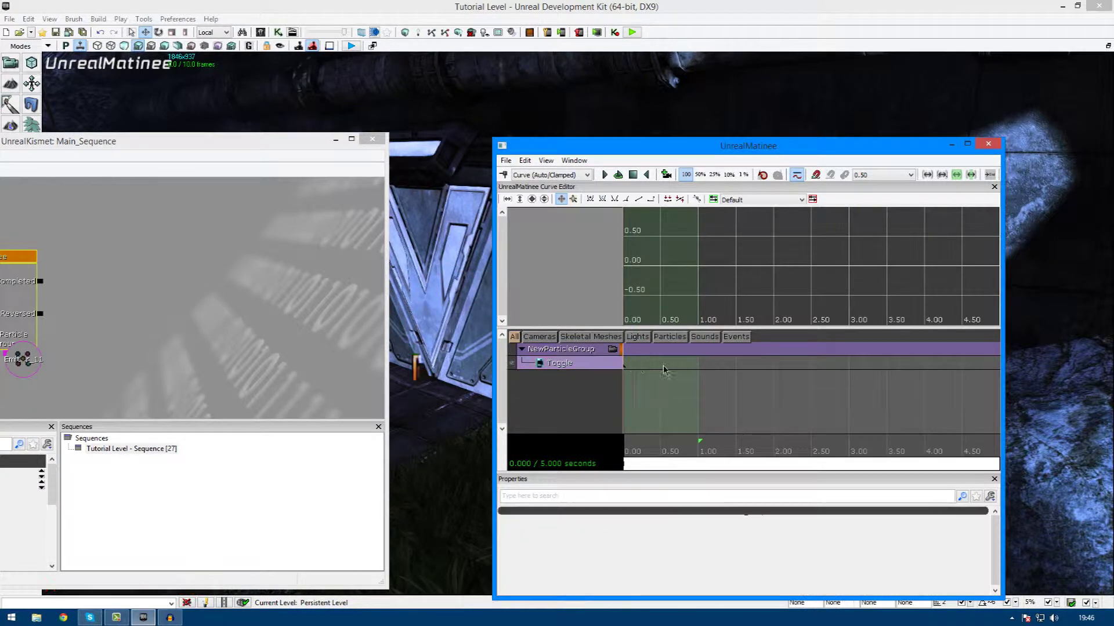
- Move the On toggle key to 1.00 s and set the Matinee's current time to 1.000 seconds
click(629, 366)
click(625, 366)
click(630, 367)
click(625, 366)
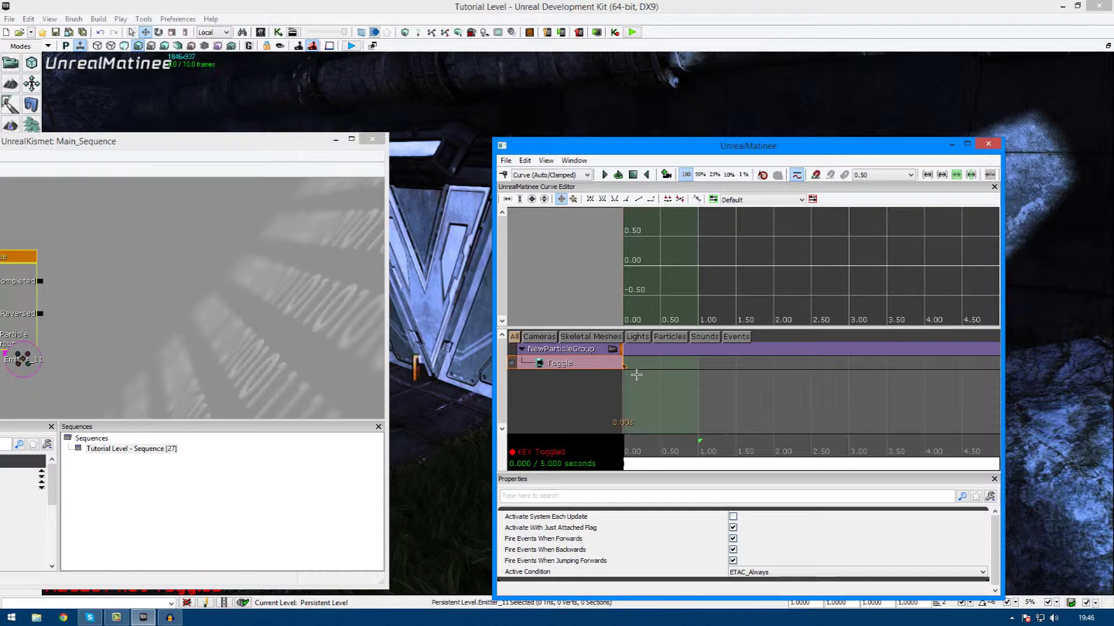
ctrl+drag(636, 375, 719, 413)
click(631, 366)
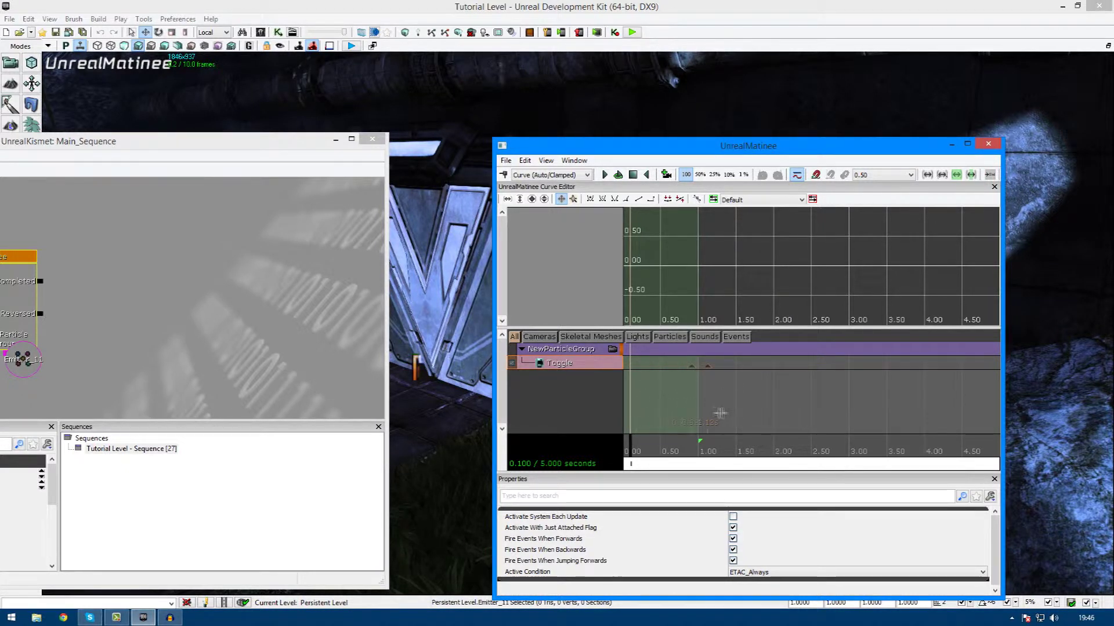
ctrl+drag(652, 406, 667, 404)
ctrl+drag(708, 410, 711, 410)
key(Right)
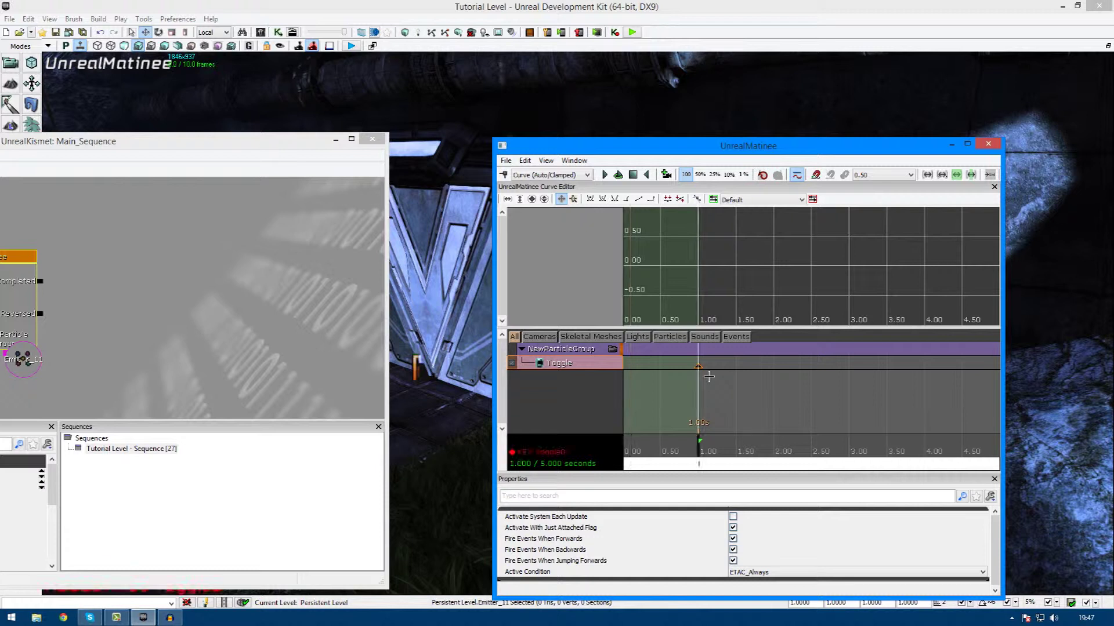
- Add a key with the toggle action Off to the Toggle track and move it to about 3.06 s
double_click(708, 376)
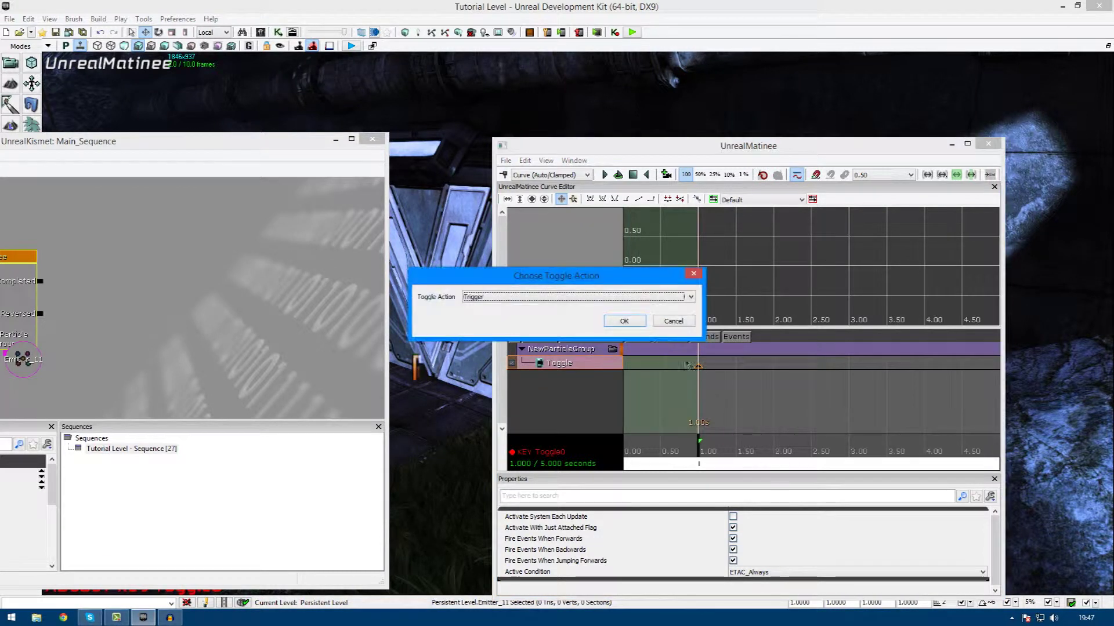
click(595, 297)
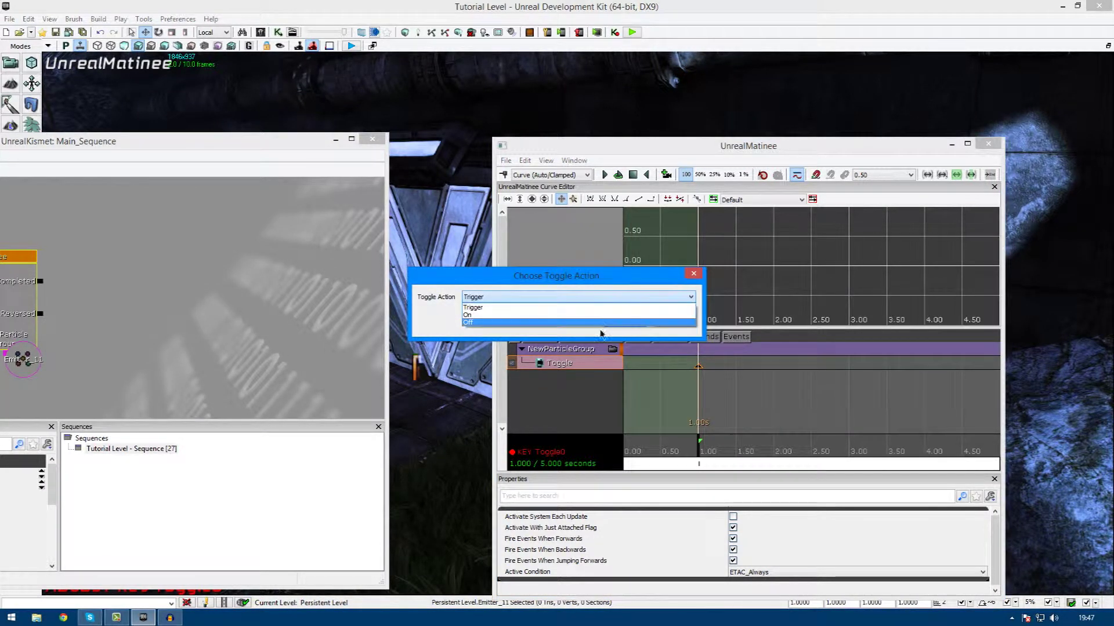
click(566, 323)
click(555, 319)
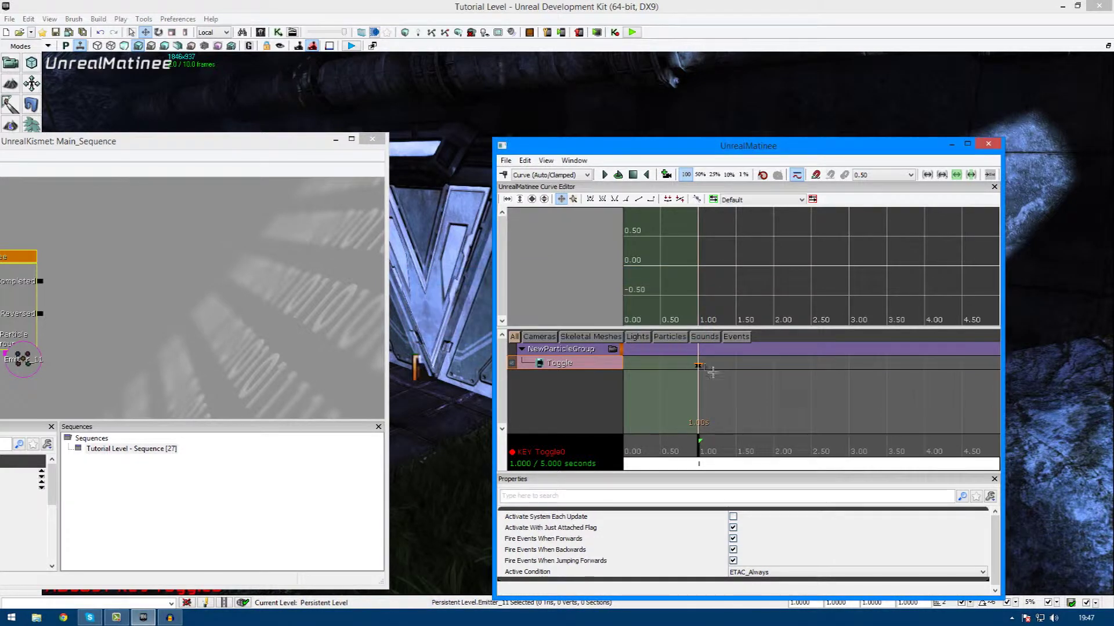
drag(705, 374, 861, 376)
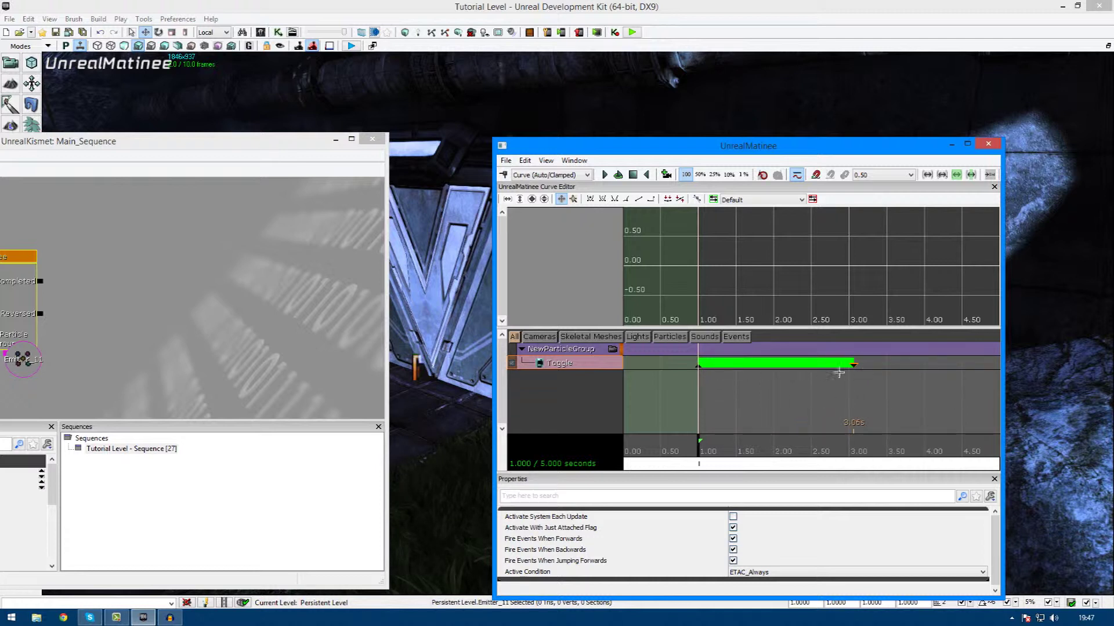
- Play the Matinee to preview the explosion beside the door, and stop the playback
drag(607, 149, 790, 162)
click(816, 191)
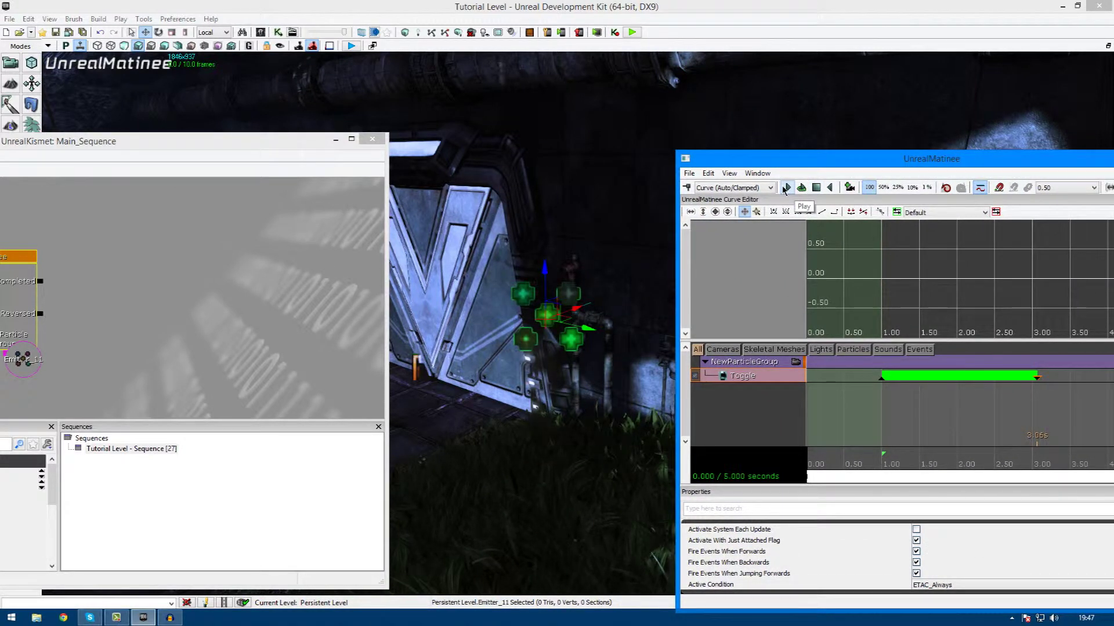
click(786, 188)
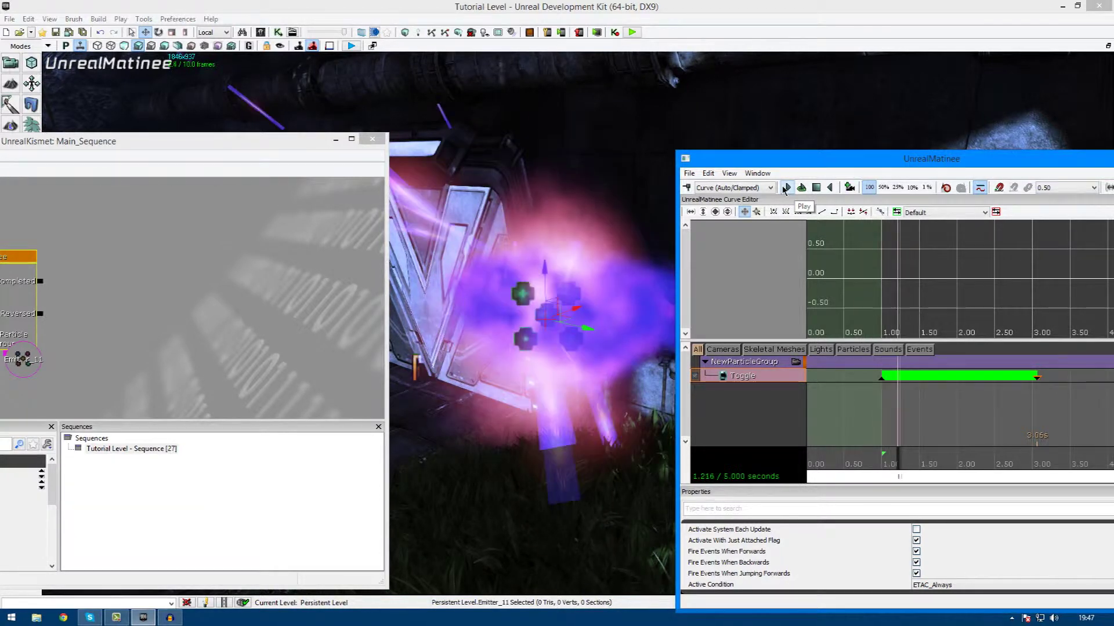
click(819, 188)
drag(865, 167, 587, 177)
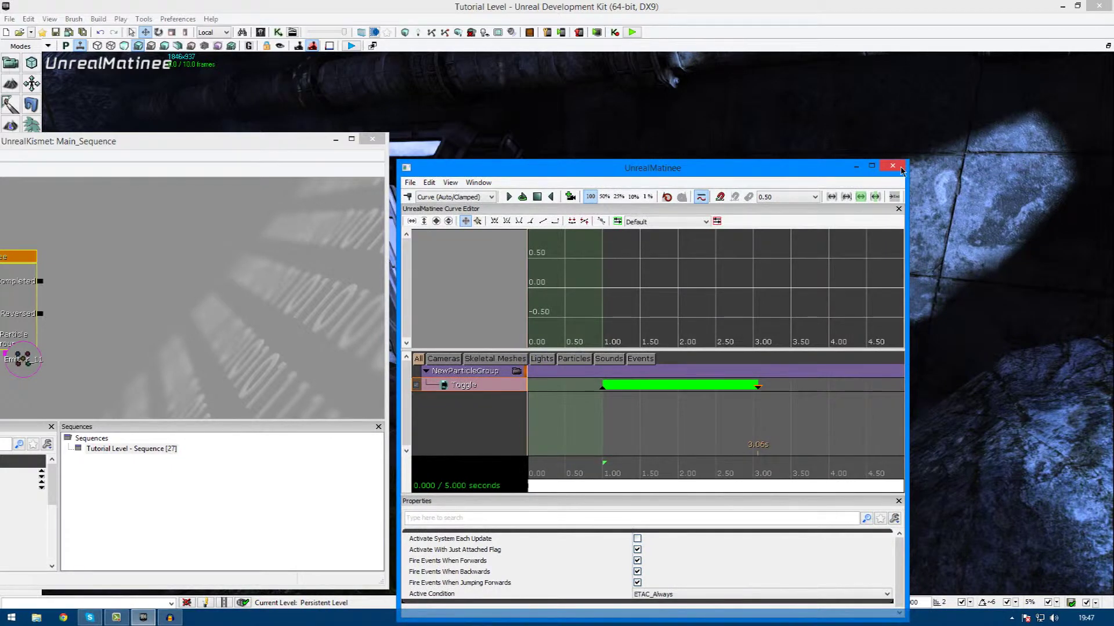
drag(139, 291, 283, 256)
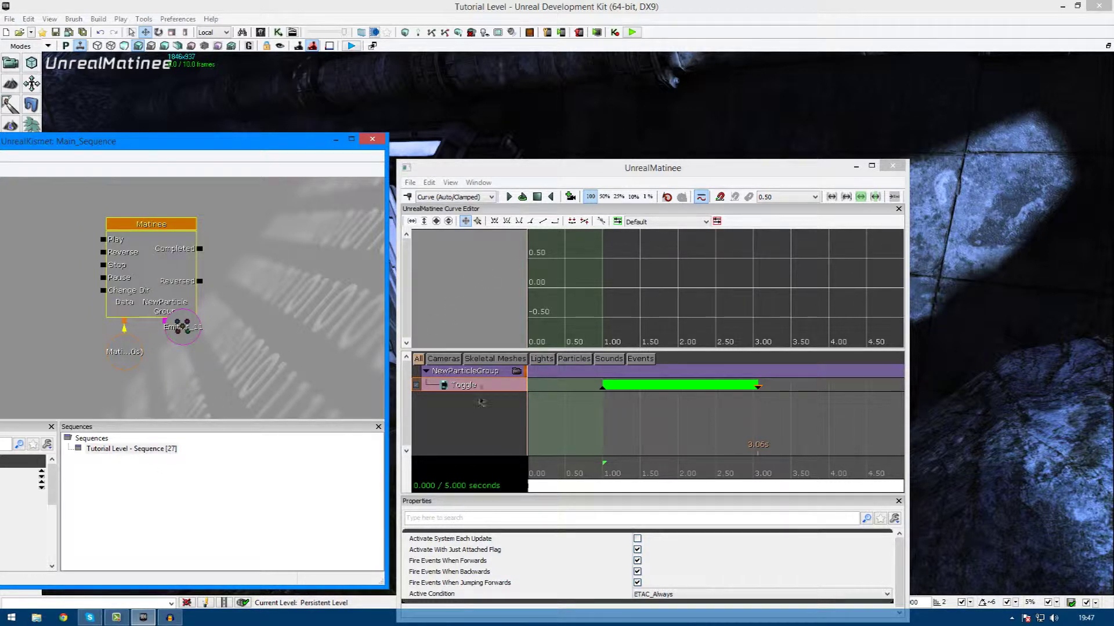
- Close the Matinee editor and search the Content Browser for "explo", limiting the object types to Sound Cues only
click(892, 166)
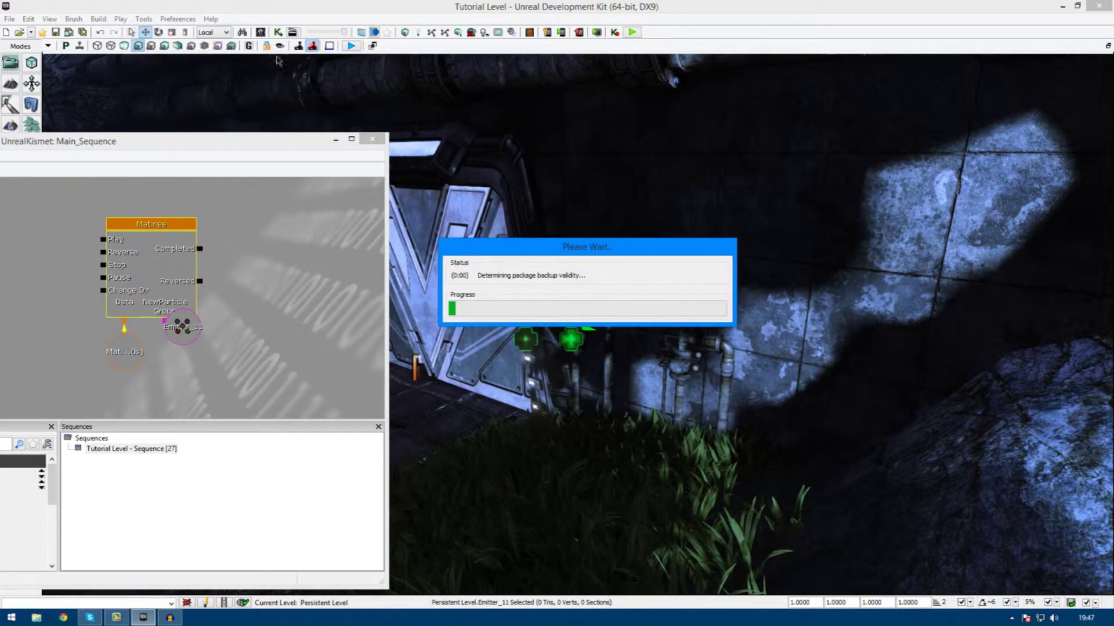
click(260, 32)
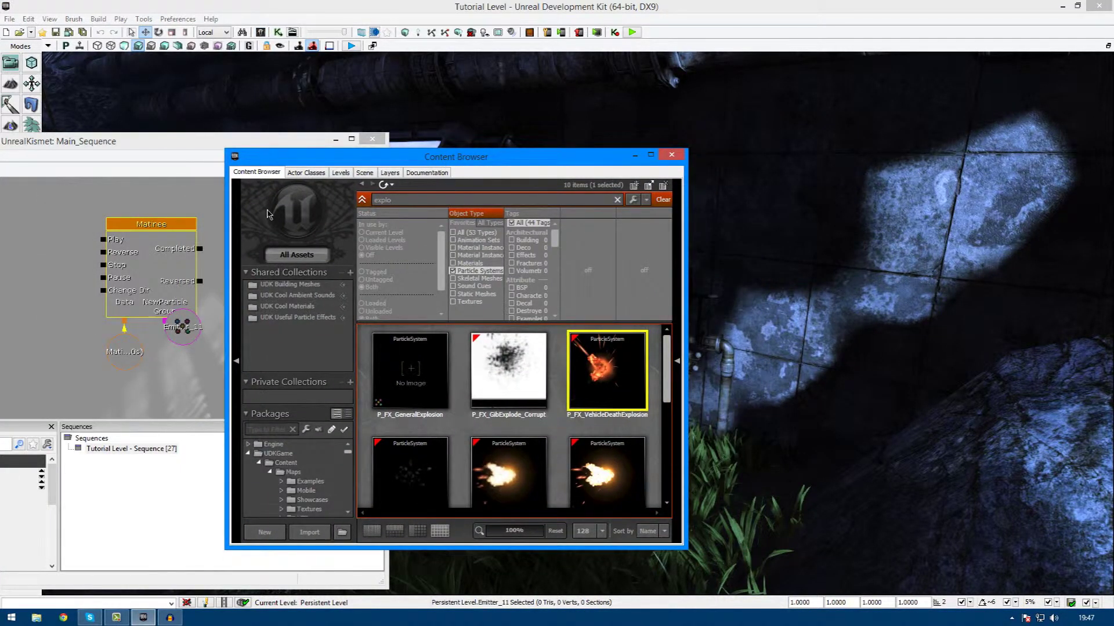
key(BackSpace)
key(BackSpace)
key(BackSpace)
text(emp)
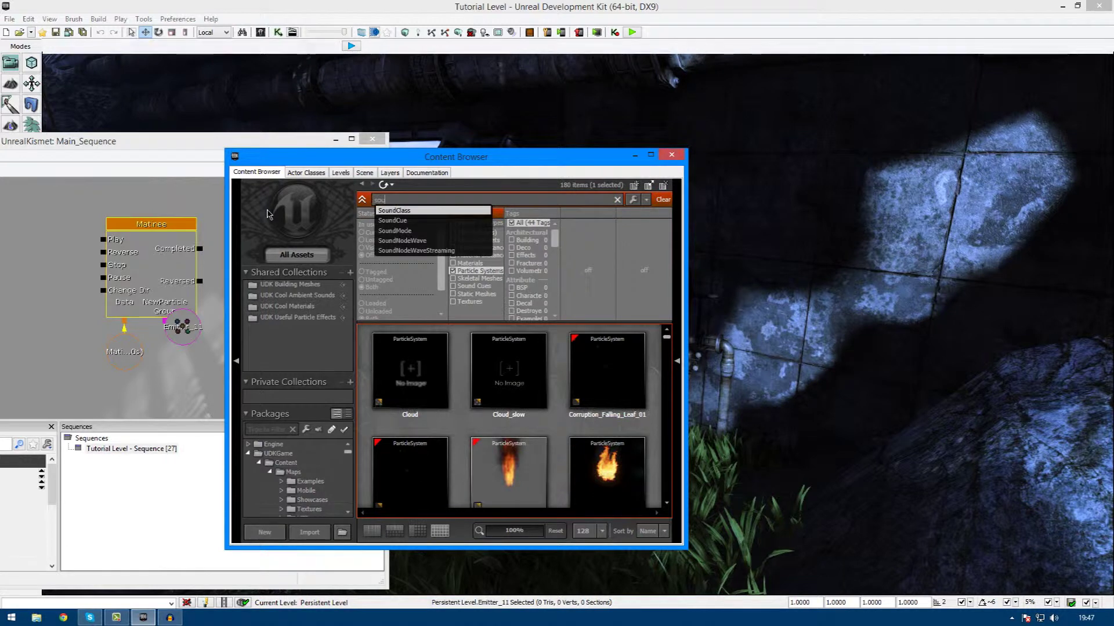
key(BackSpace)
key(BackSpace)
text(xplo)
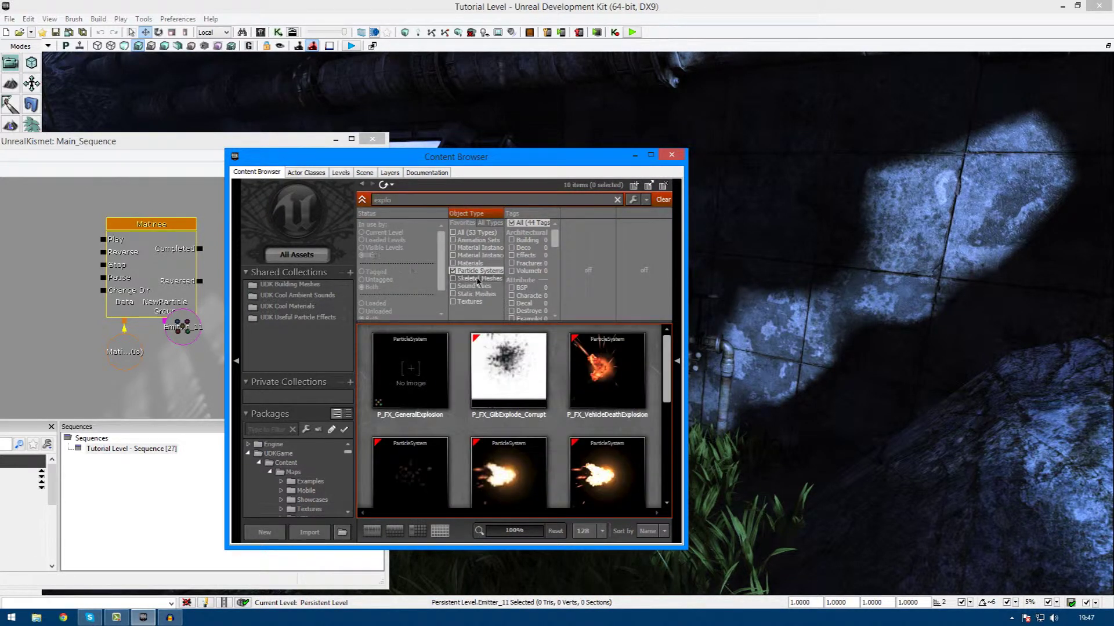
click(469, 286)
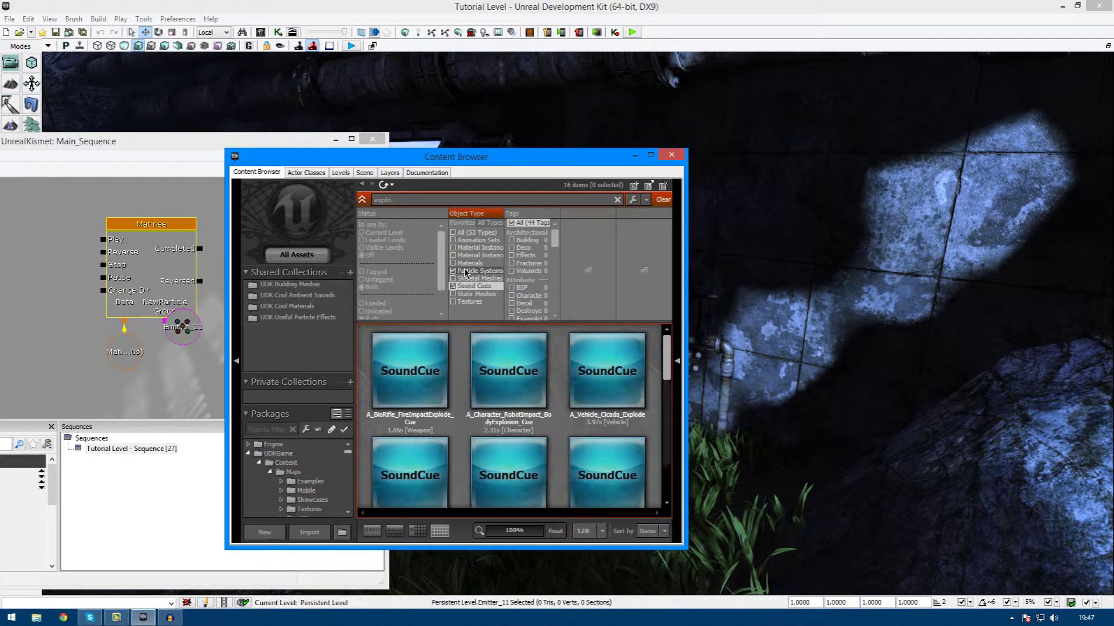
click(415, 398)
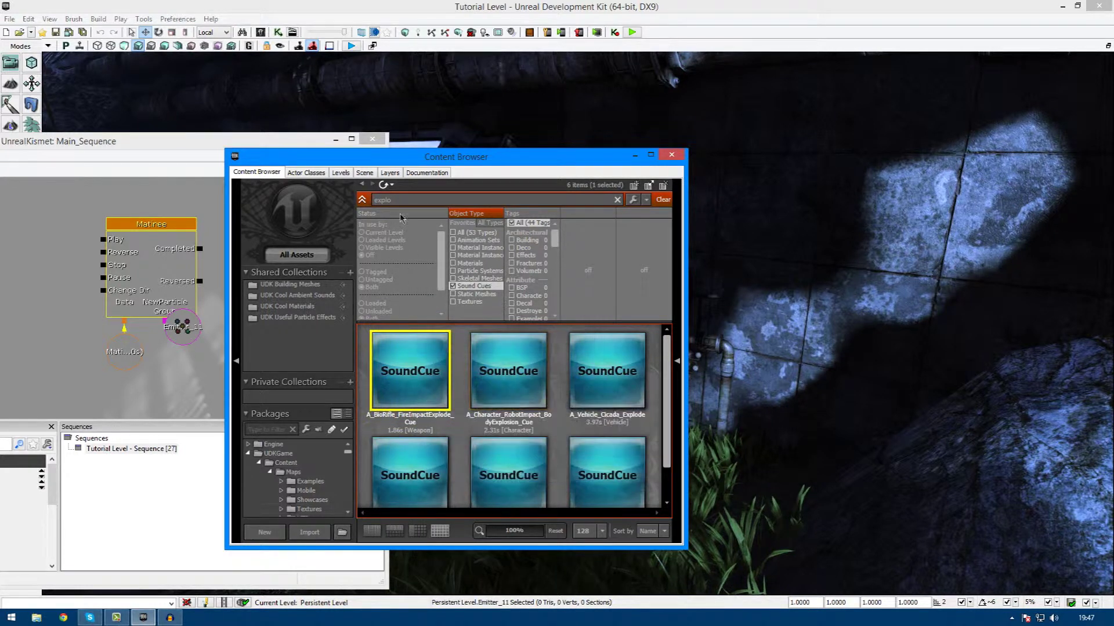
- Narrow the sound cue search to "explosion" and select A_Character_RobotImpact_BodyExplosion_Cue
click(412, 202)
text(sion)
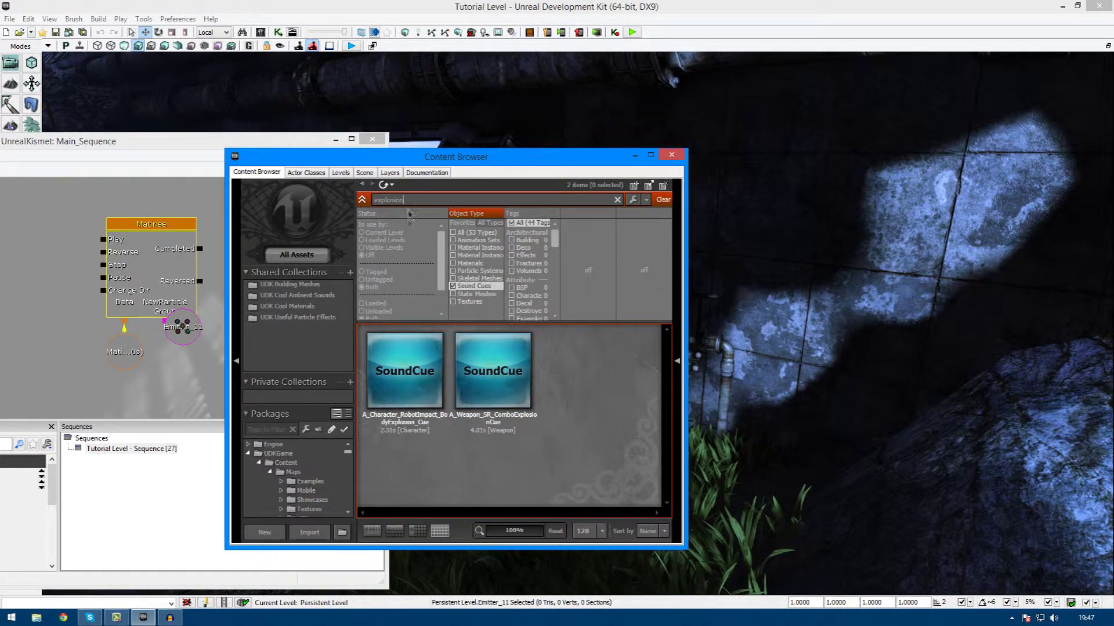
drag(497, 162, 221, 185)
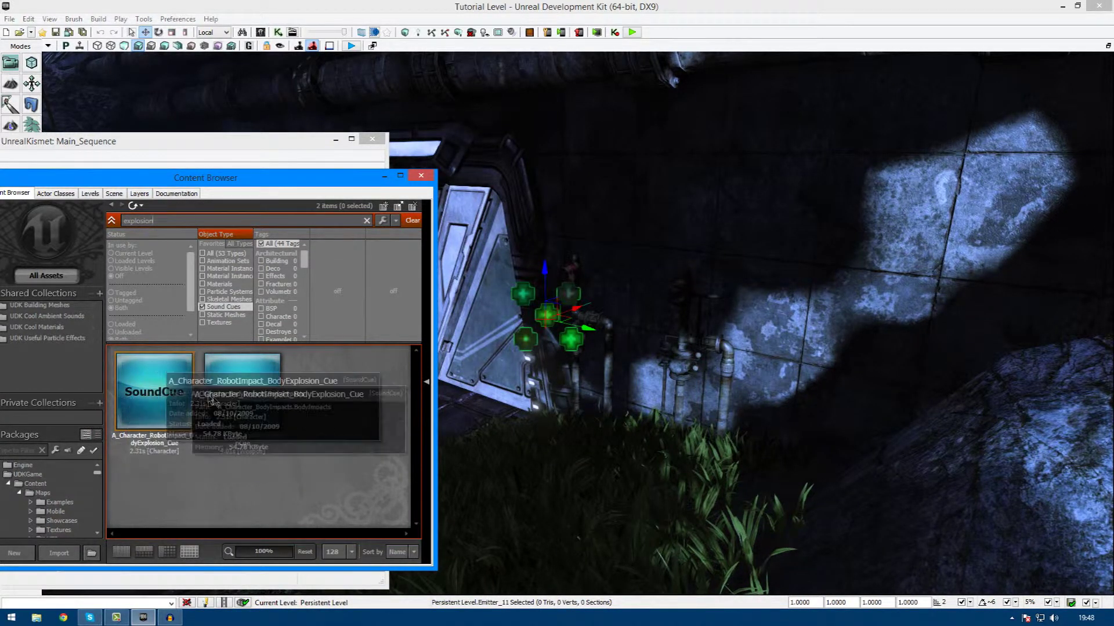
click(252, 406)
click(185, 423)
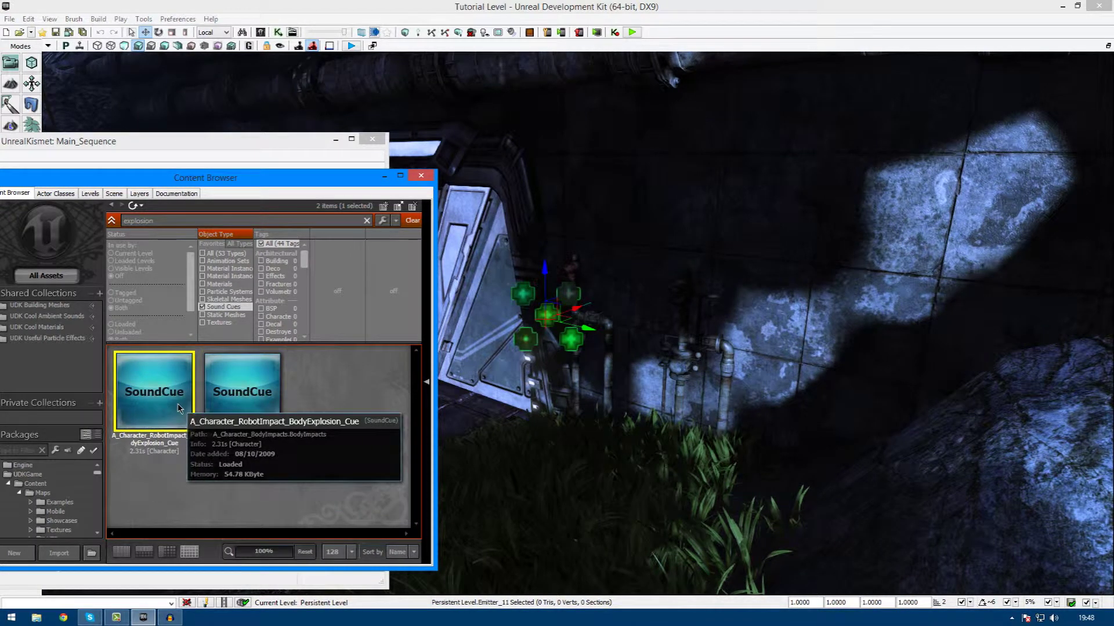
- Reopen the Matinee beside the Content Browser and add a new Sound track to NewParticleGroup
drag(264, 183, 656, 198)
double_click(145, 280)
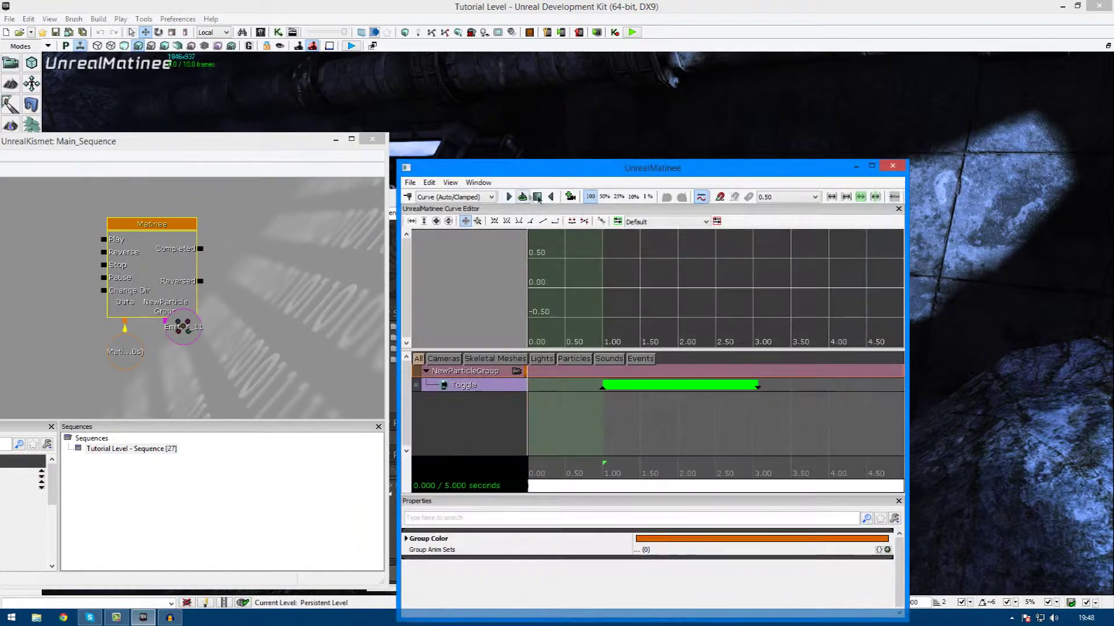
drag(614, 165, 193, 108)
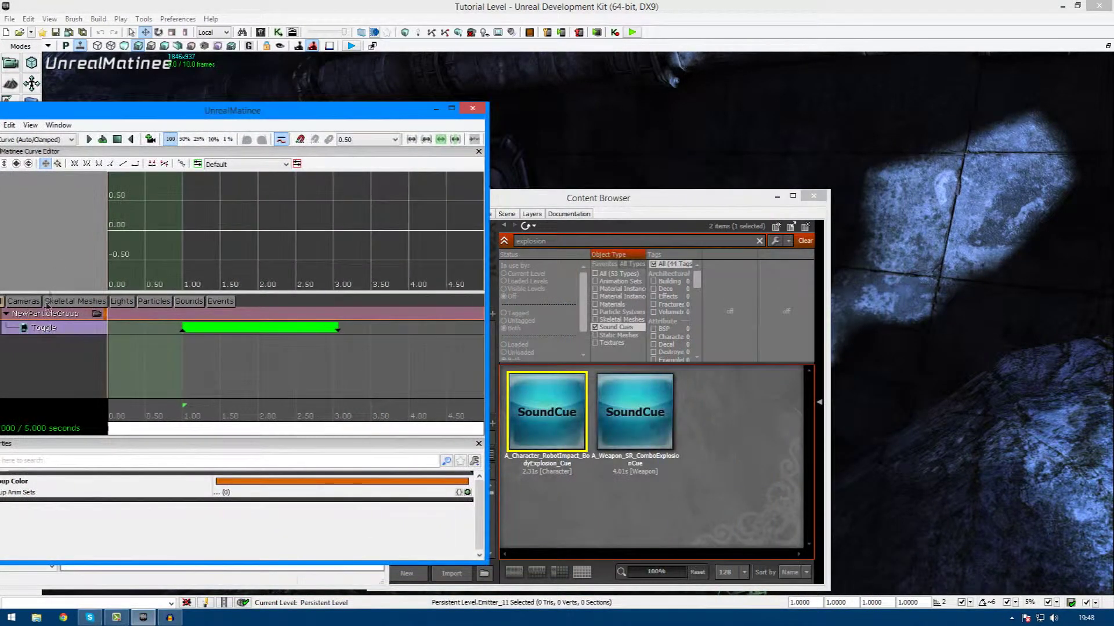
right_click(38, 313)
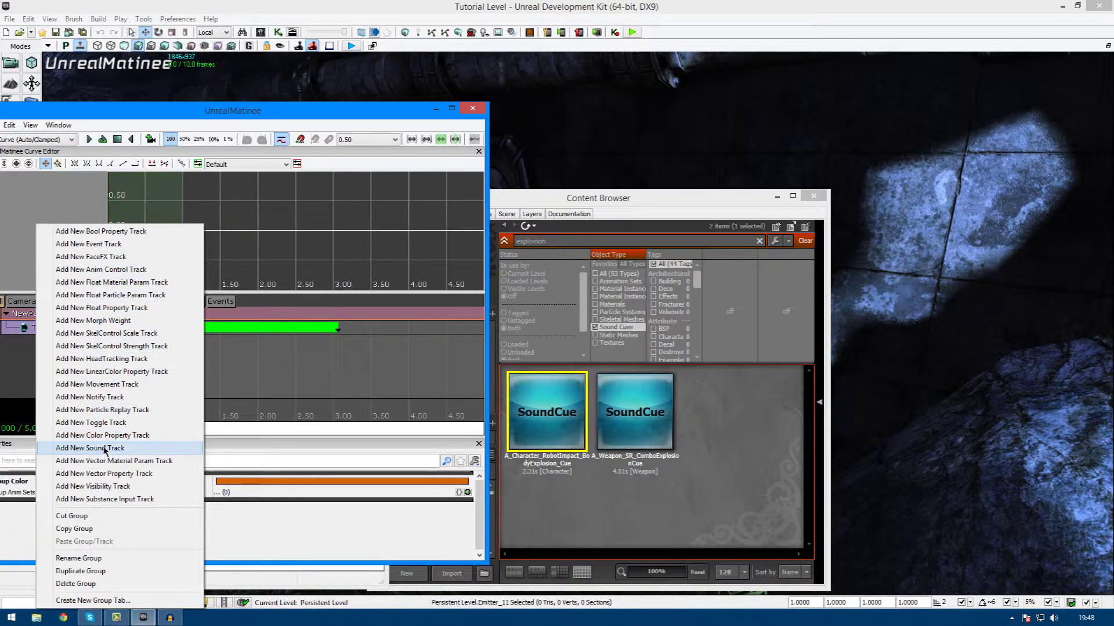
click(19, 361)
right_click(85, 315)
right_click(25, 355)
right_click(25, 345)
right_click(25, 314)
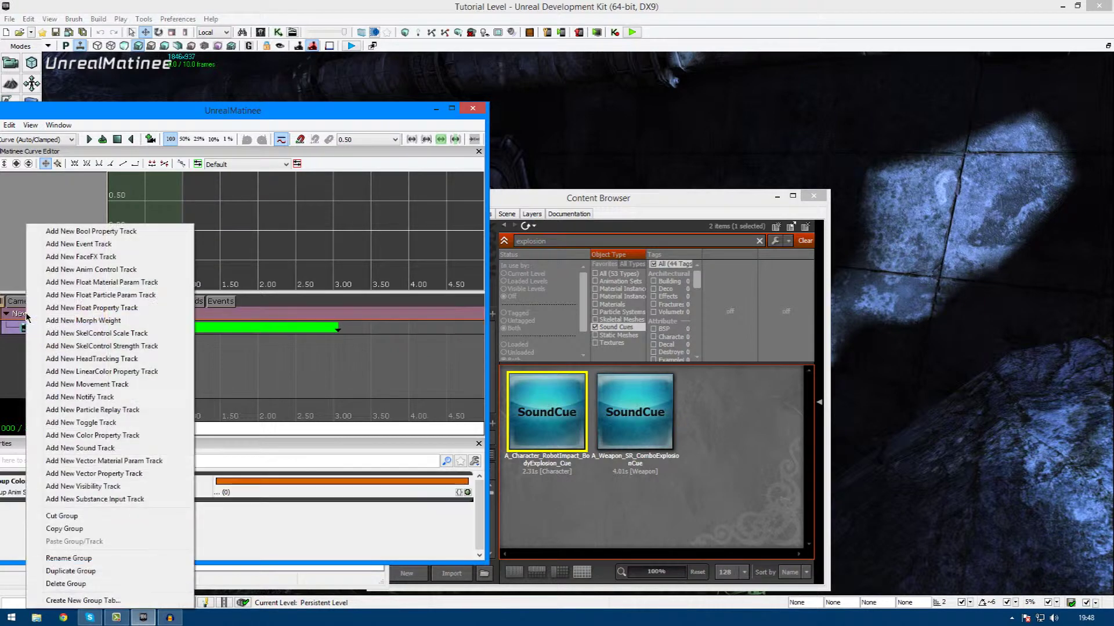
click(87, 449)
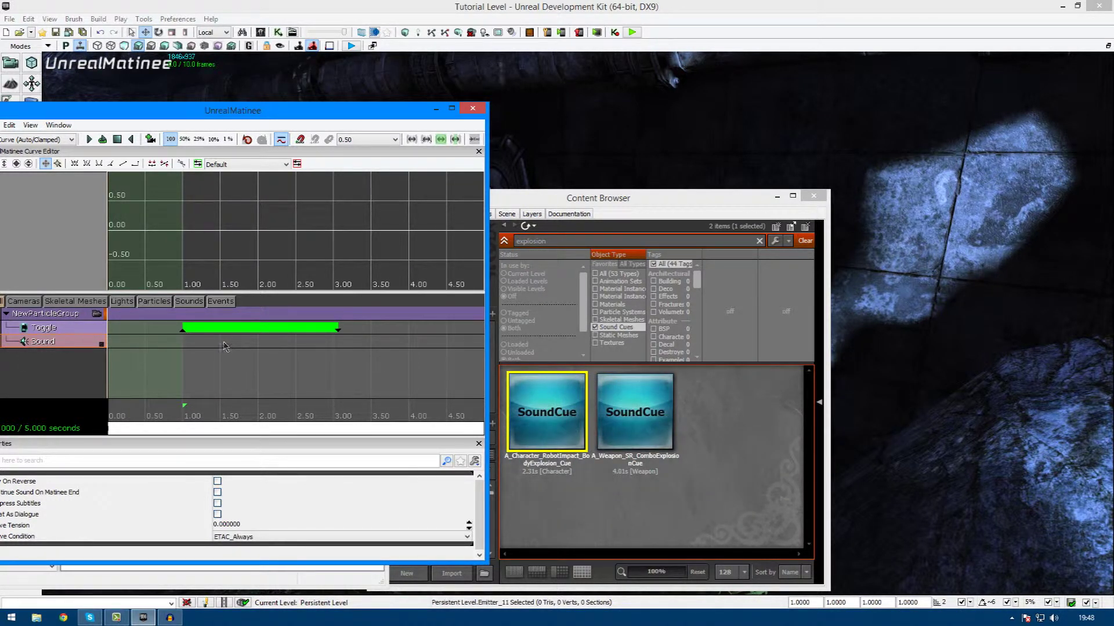
- Key the selected sound cue on the Sound track at 1.00 s and move the Off toggle key to about 3.3 s
key(Return)
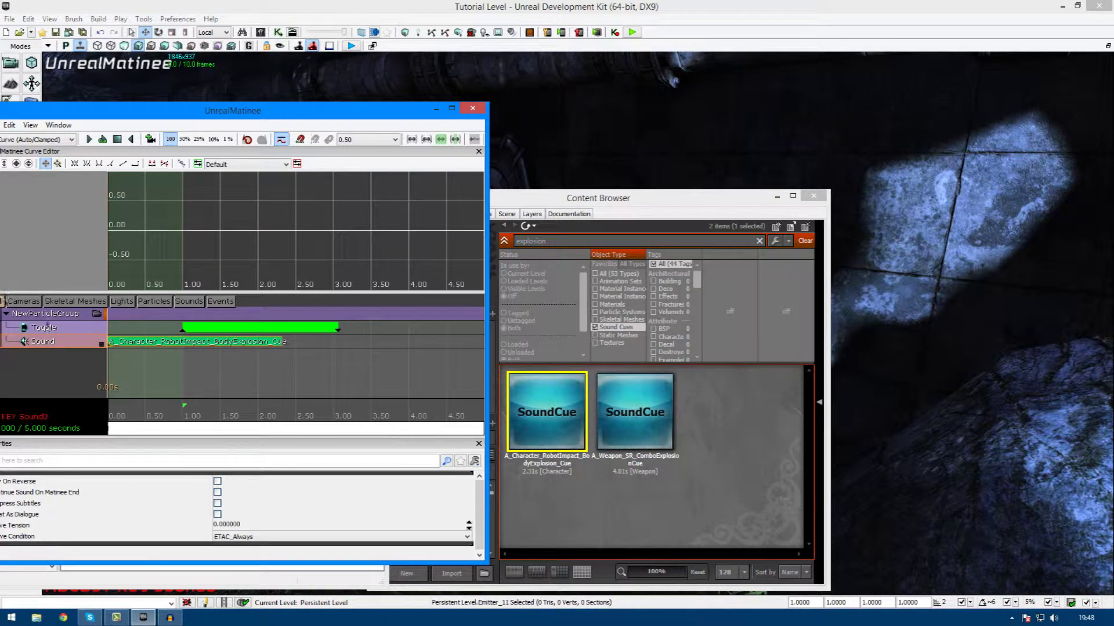
ctrl+drag(121, 354, 198, 393)
ctrl+drag(344, 338, 366, 341)
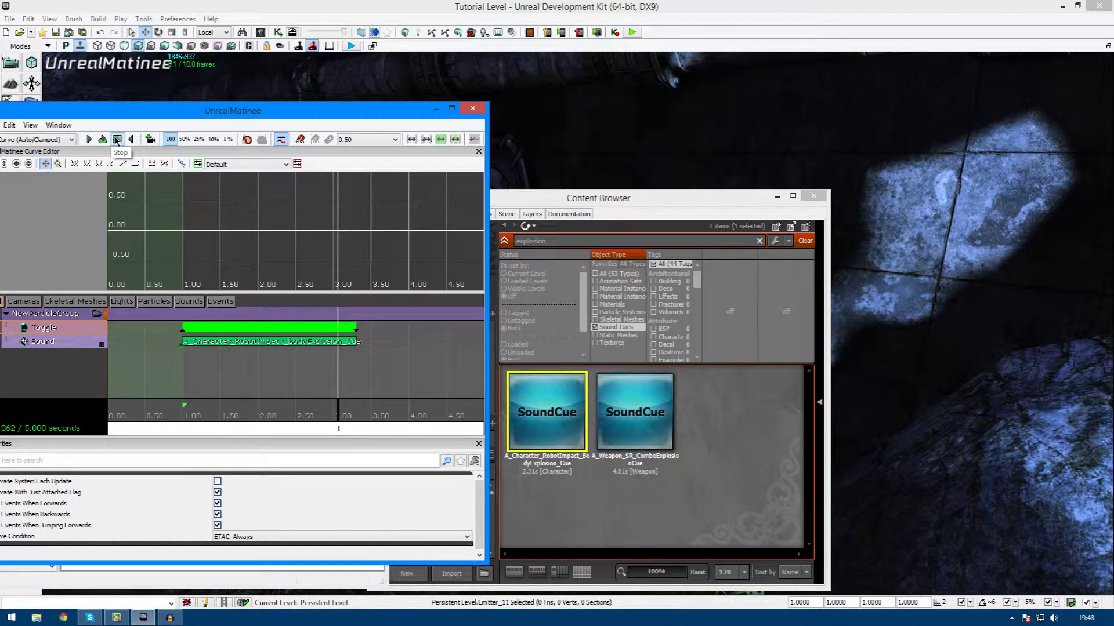
- Close the Content Browser, move the Matinee window clear of the door, and reset the playback to the start
click(813, 195)
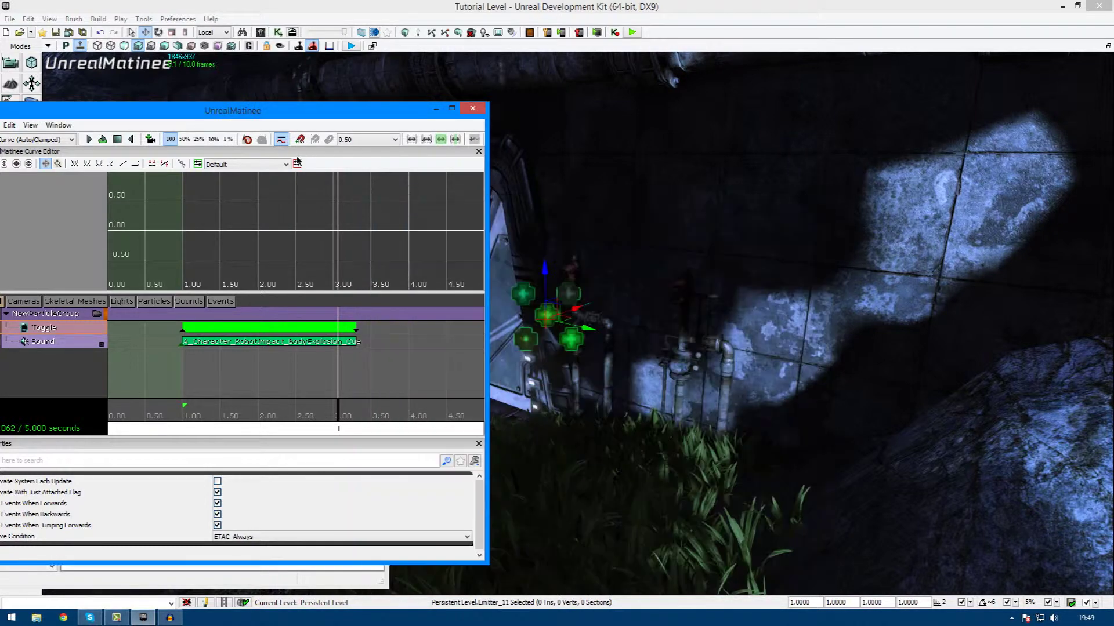
drag(203, 113, 823, 135)
click(747, 164)
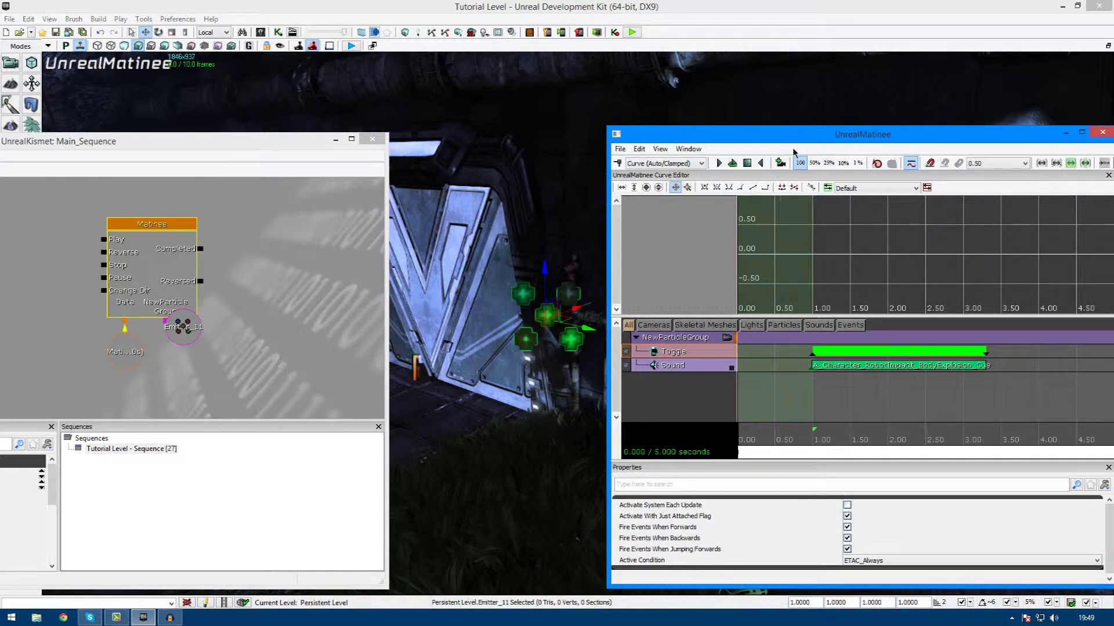
- Review the track types available for NewParticleGroup and play the Matinee to preview the explosion with its sound
drag(816, 134, 487, 128)
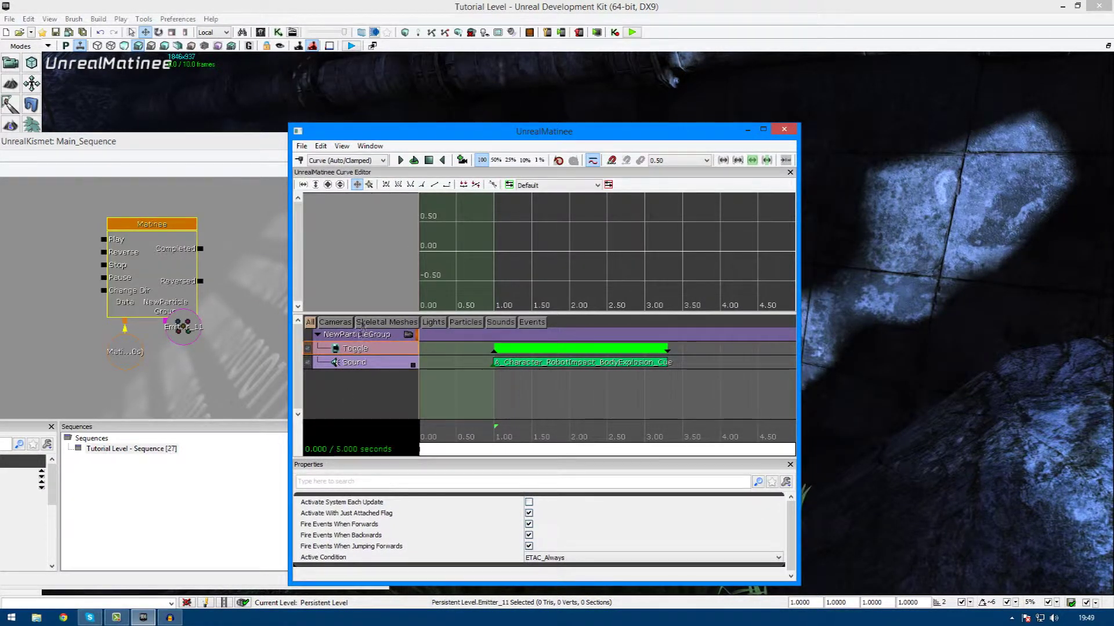
right_click(352, 392)
right_click(373, 335)
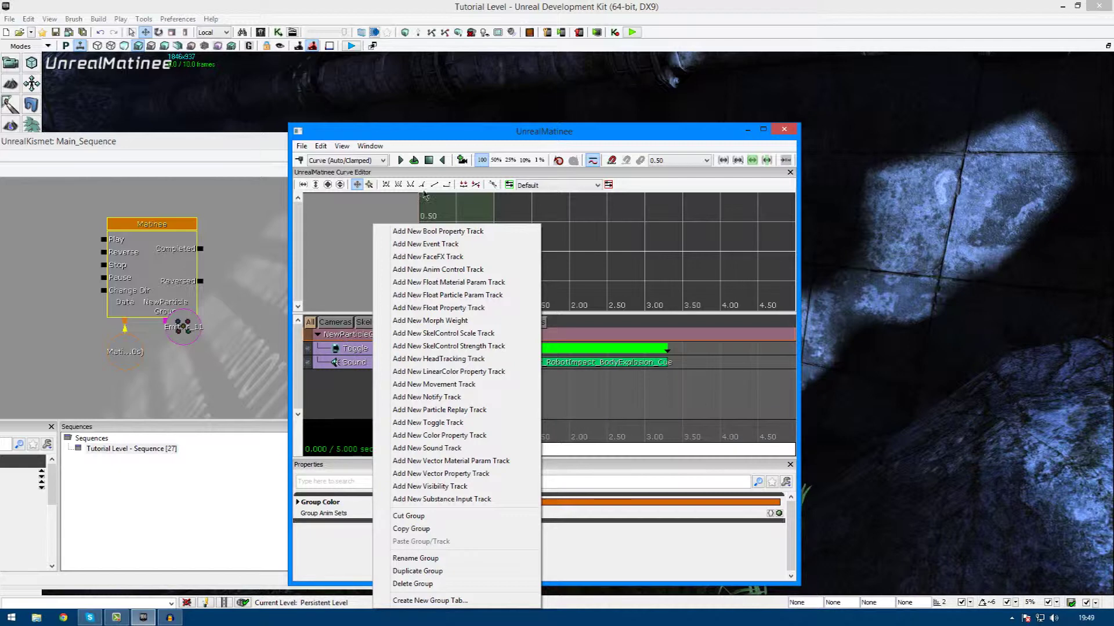
drag(423, 134, 766, 138)
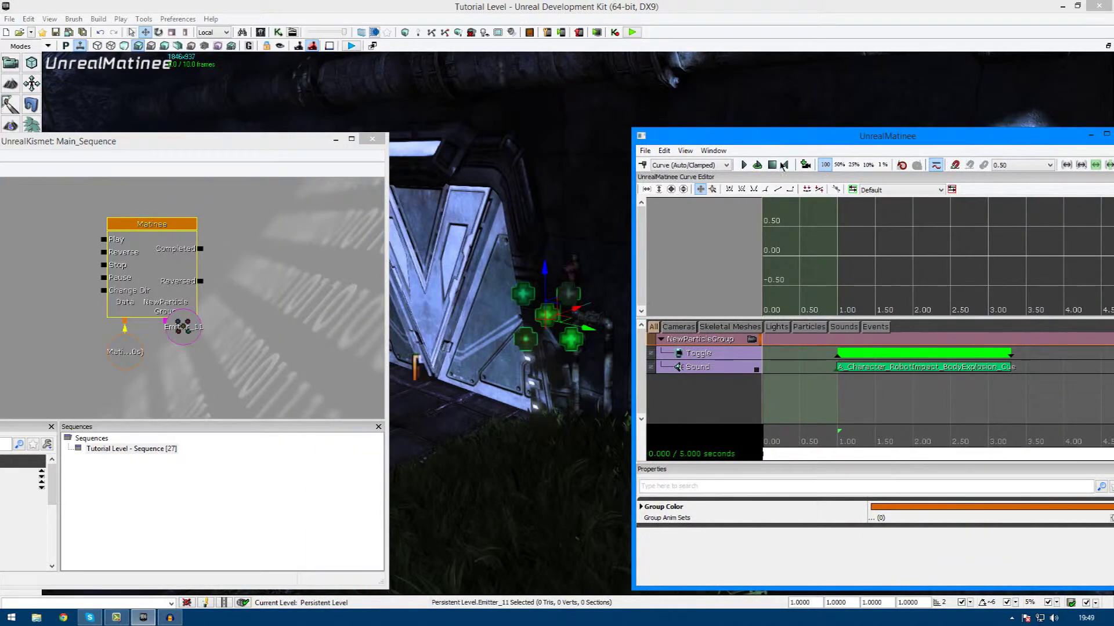
click(744, 164)
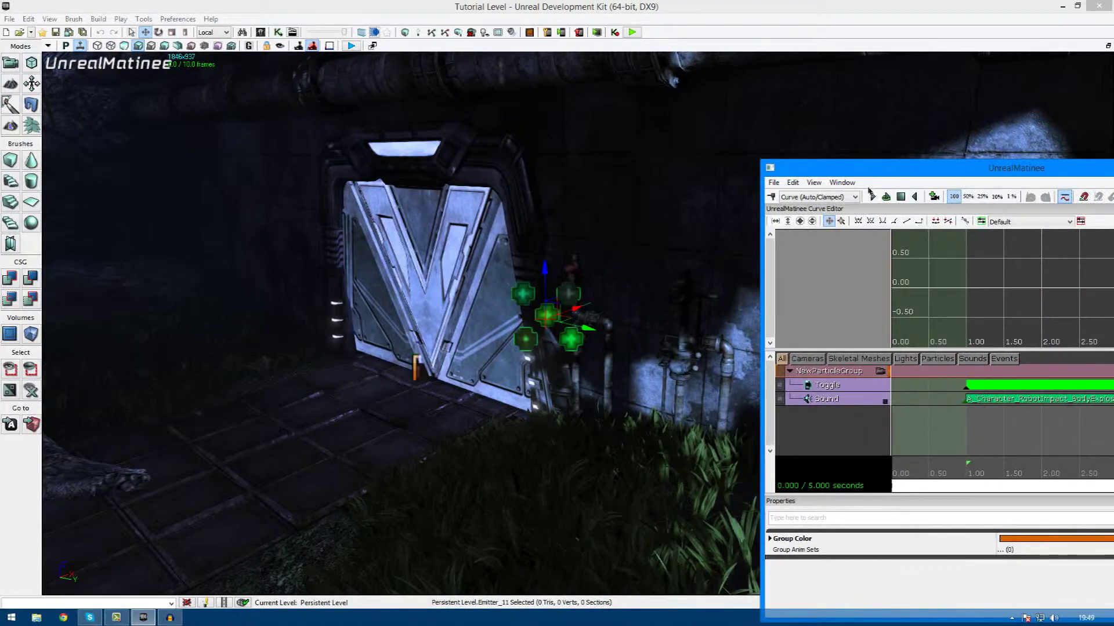
click(871, 197)
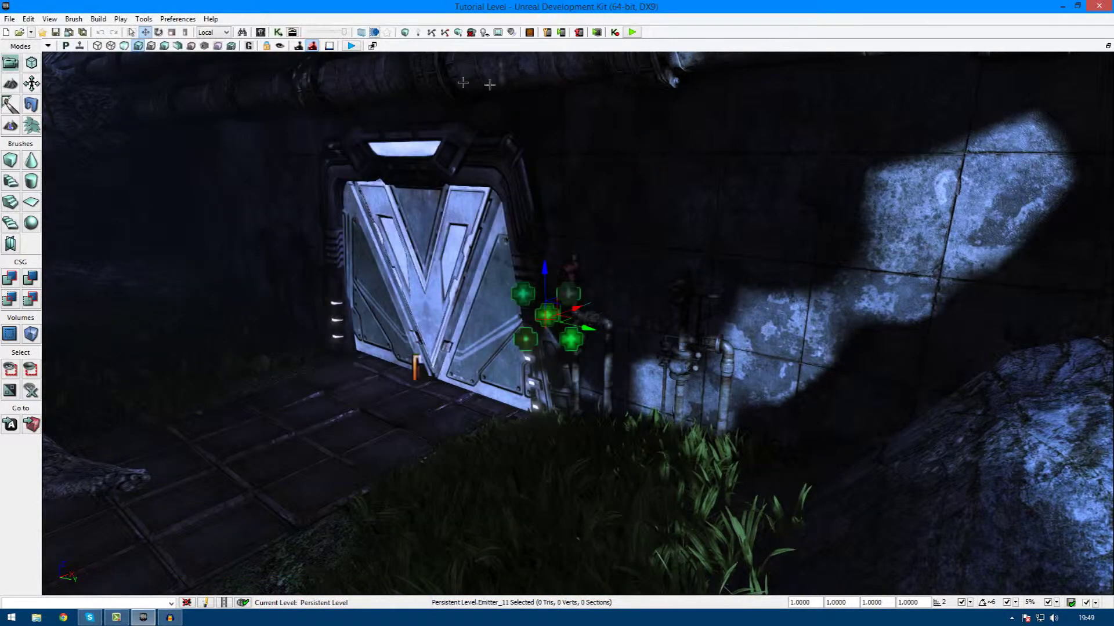
- Playtest the level in the editor to check whether the explosion fires at level start, and end the play session
click(371, 48)
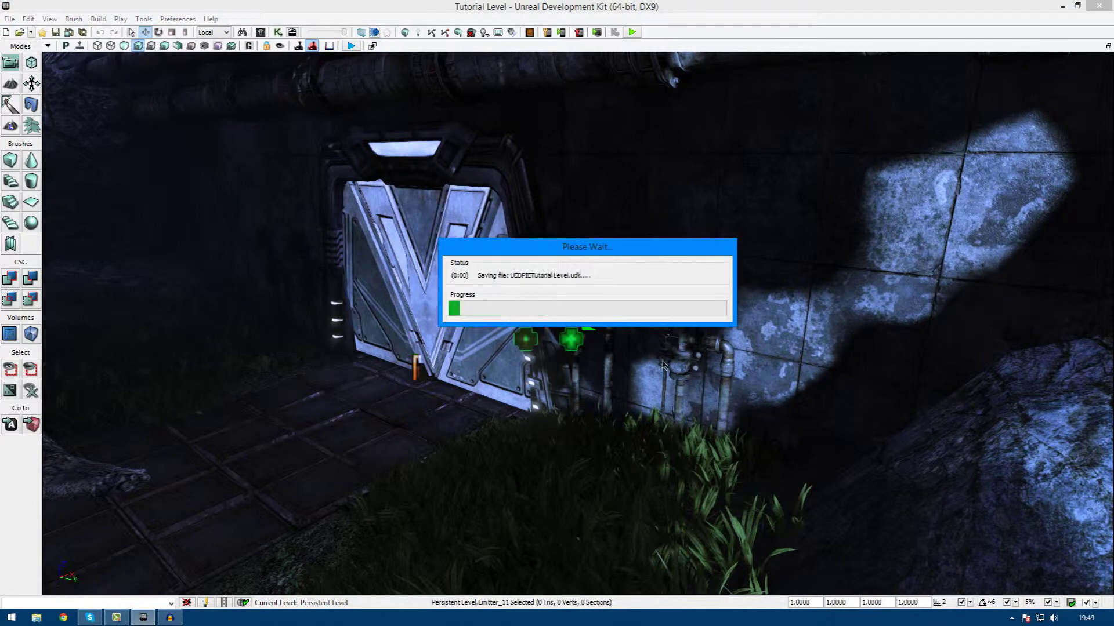
key(alt+F8)
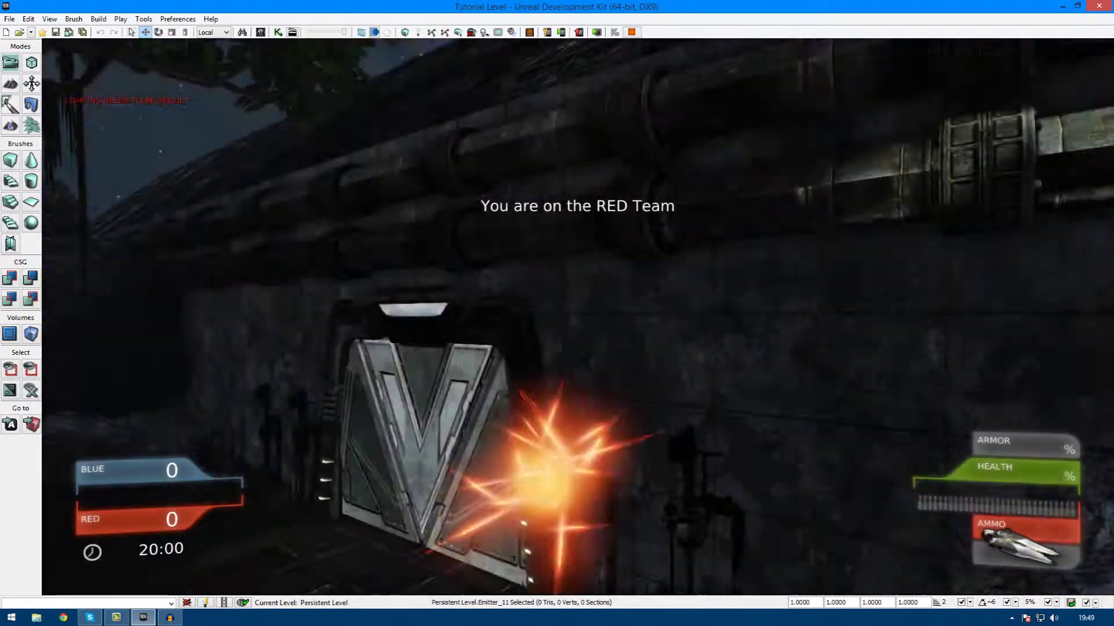
key(w)
key(Escape)
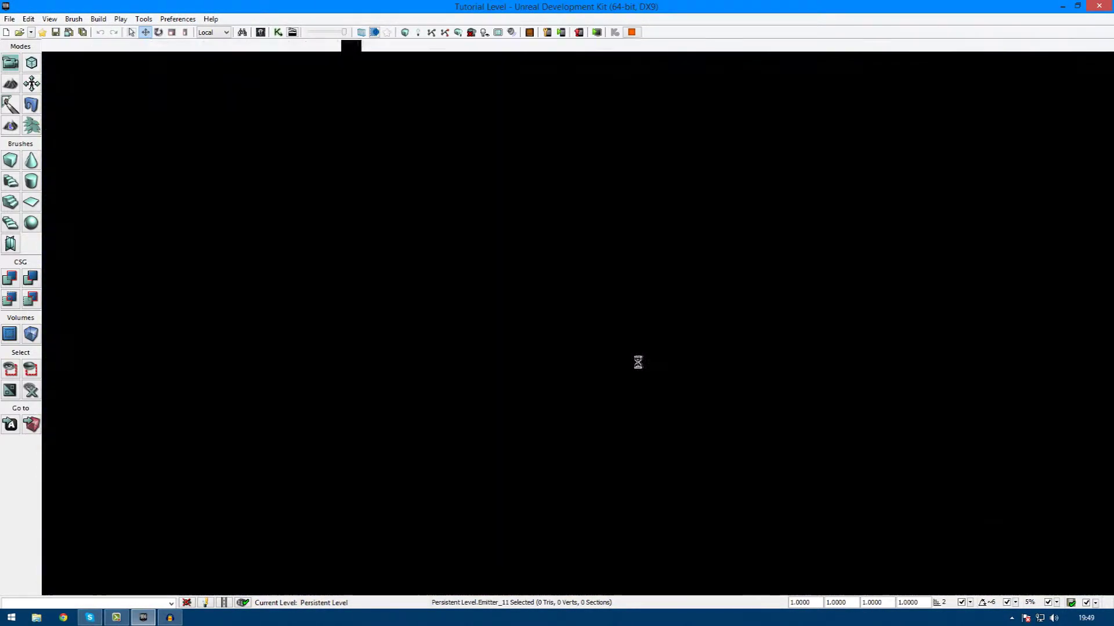
- Turn off Auto Activate in the properties of the explosion emitter beside the door
right_click(544, 316)
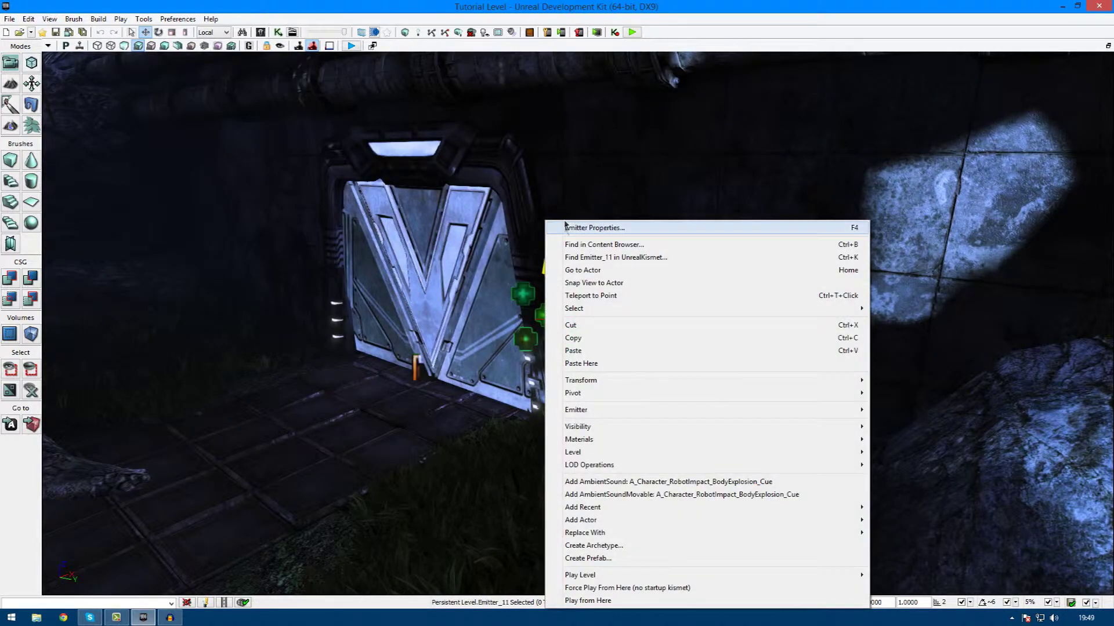
click(580, 226)
click(254, 338)
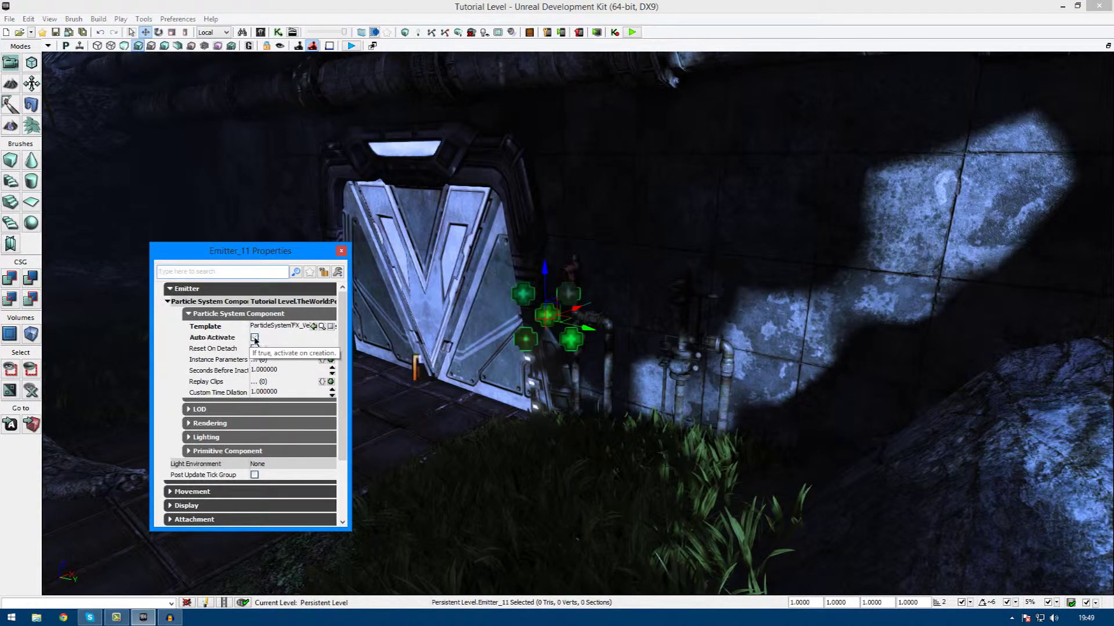
click(342, 252)
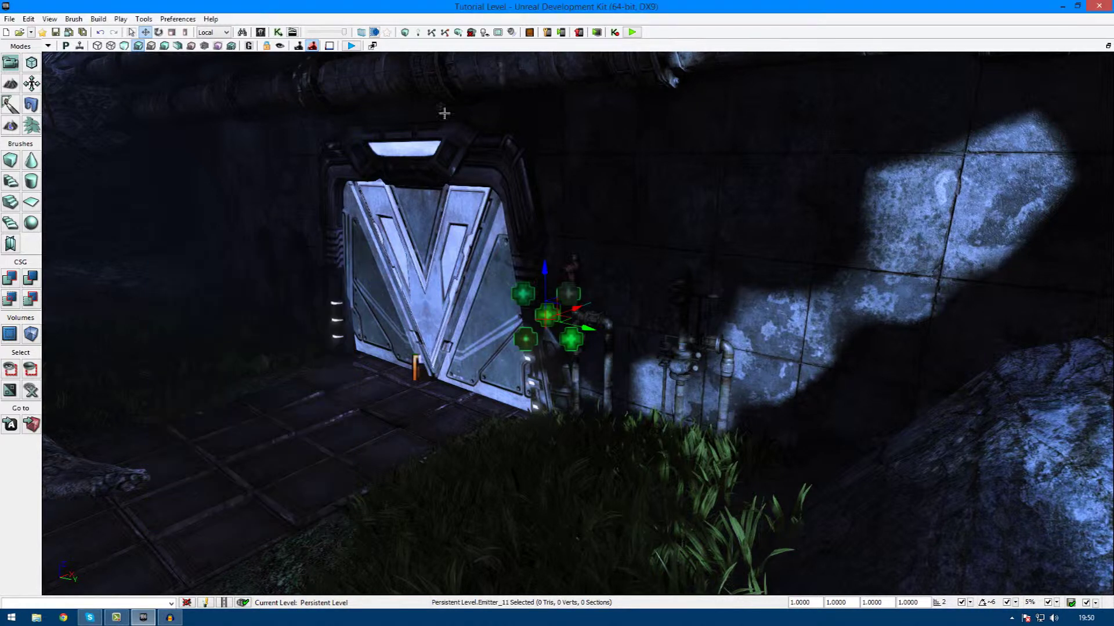
- Playtest the level again with the emitter's automatic activation disabled, and end the play session
click(351, 45)
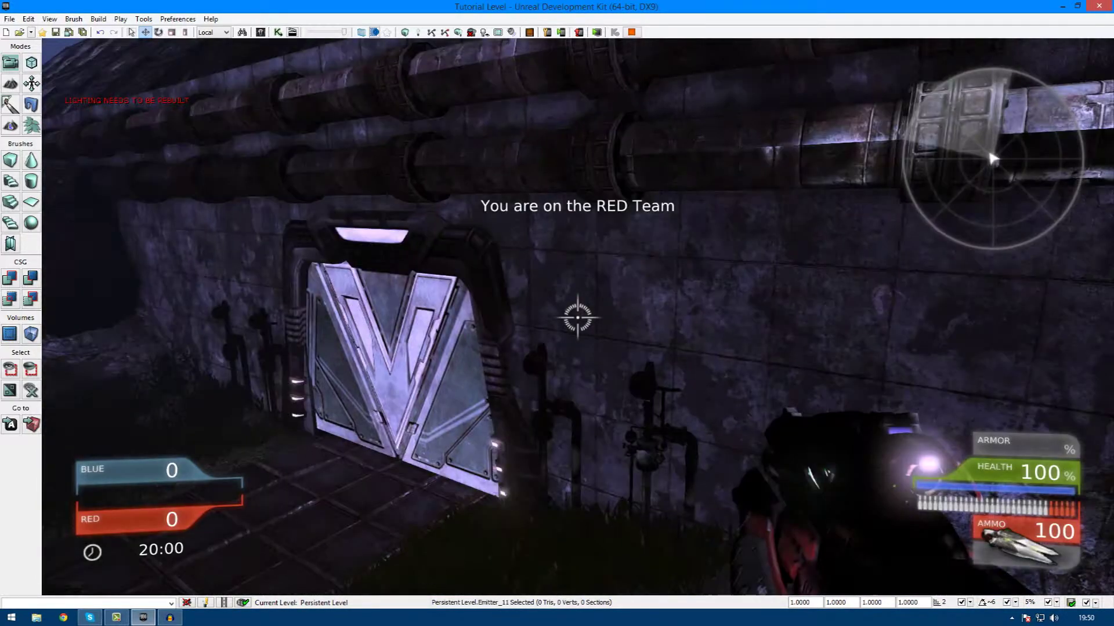
key(w)
key(Escape)
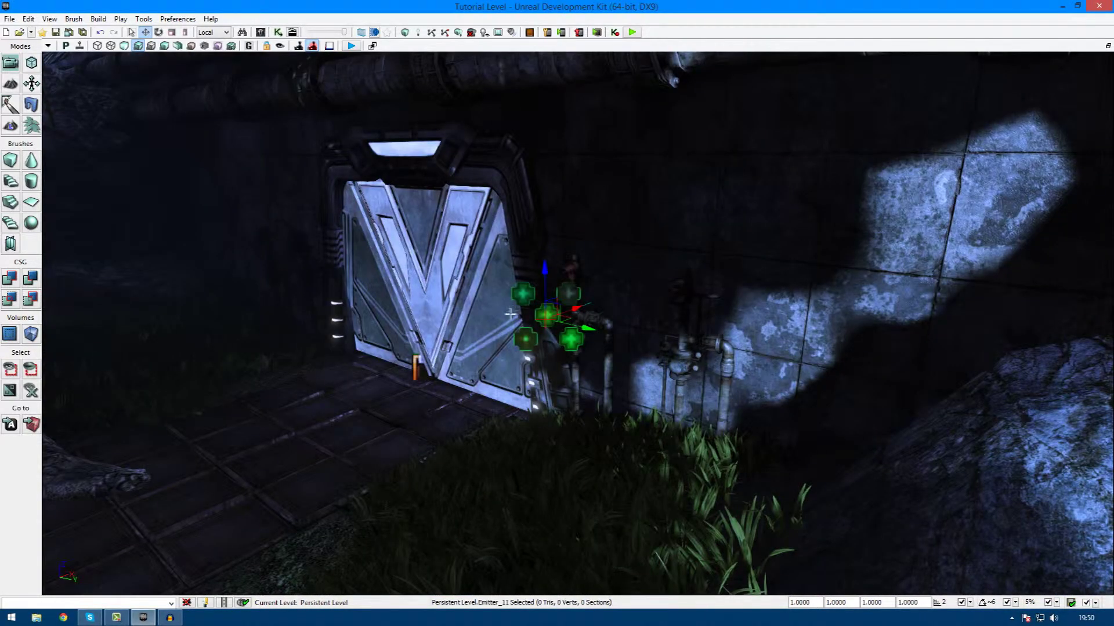
- Open Kismet, make free space beside the Matinee node, and review the new event types on offer
click(278, 32)
drag(174, 254, 266, 288)
right_click(212, 278)
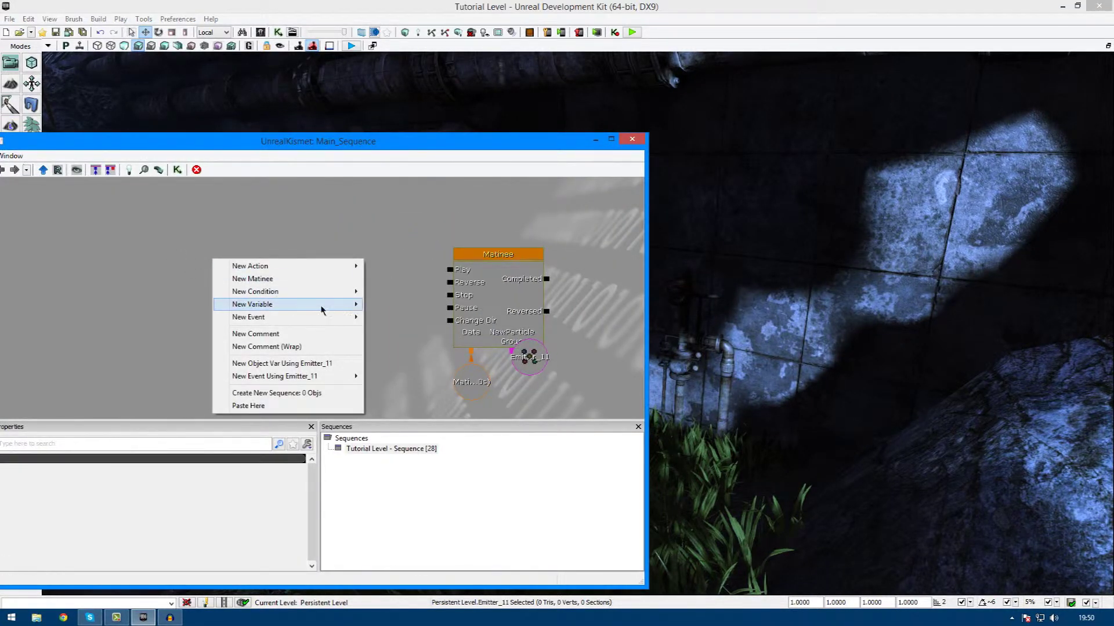
mouse_move(346, 317)
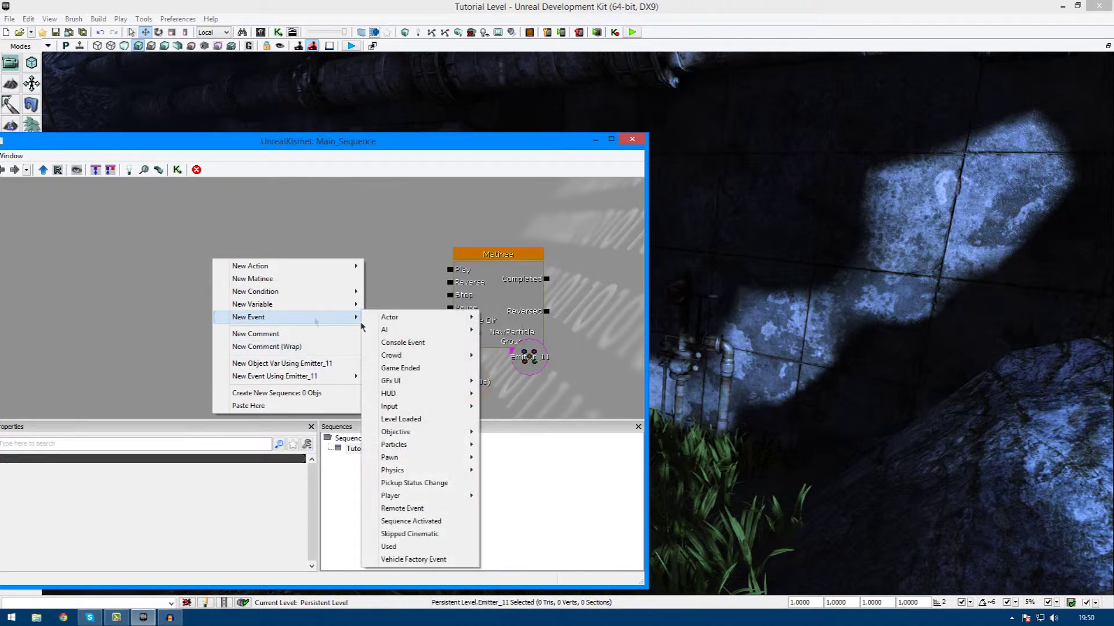
- Add a new trigger actor on the floor tiles just in front of the door, separate from the existing door trigger
right_drag(718, 346, 586, 351)
drag(783, 348, 734, 357)
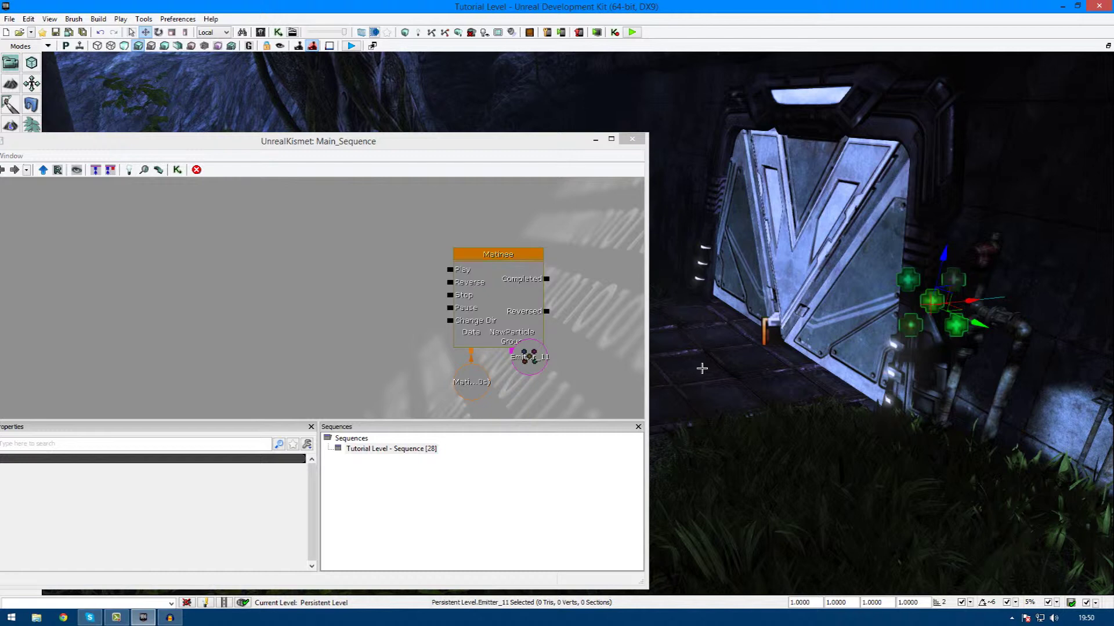
click(780, 349)
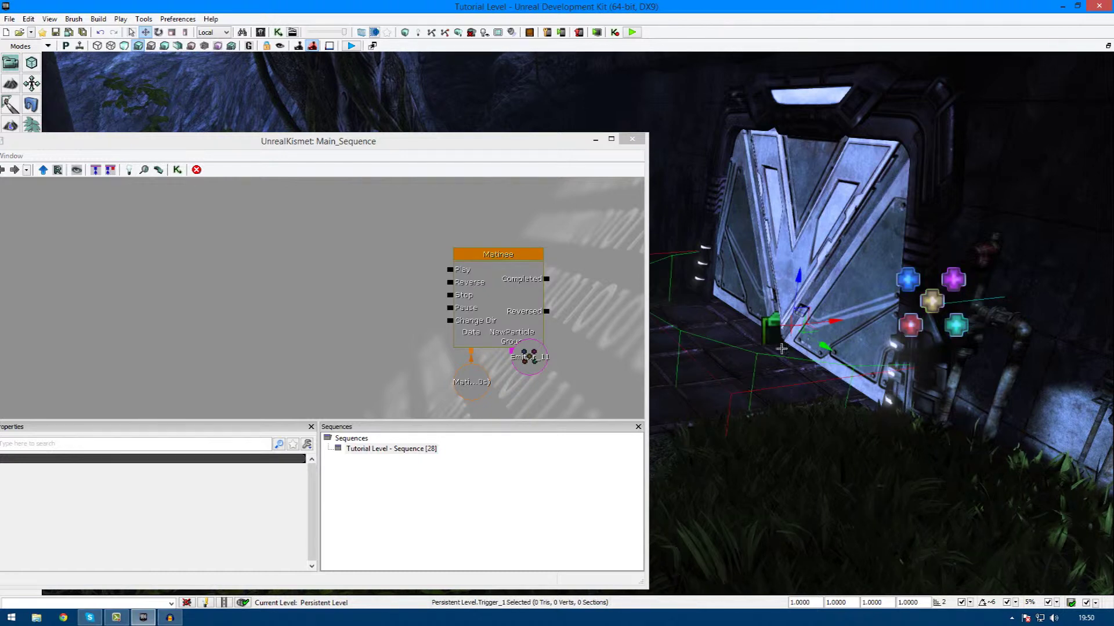
right_click(684, 423)
mouse_move(736, 508)
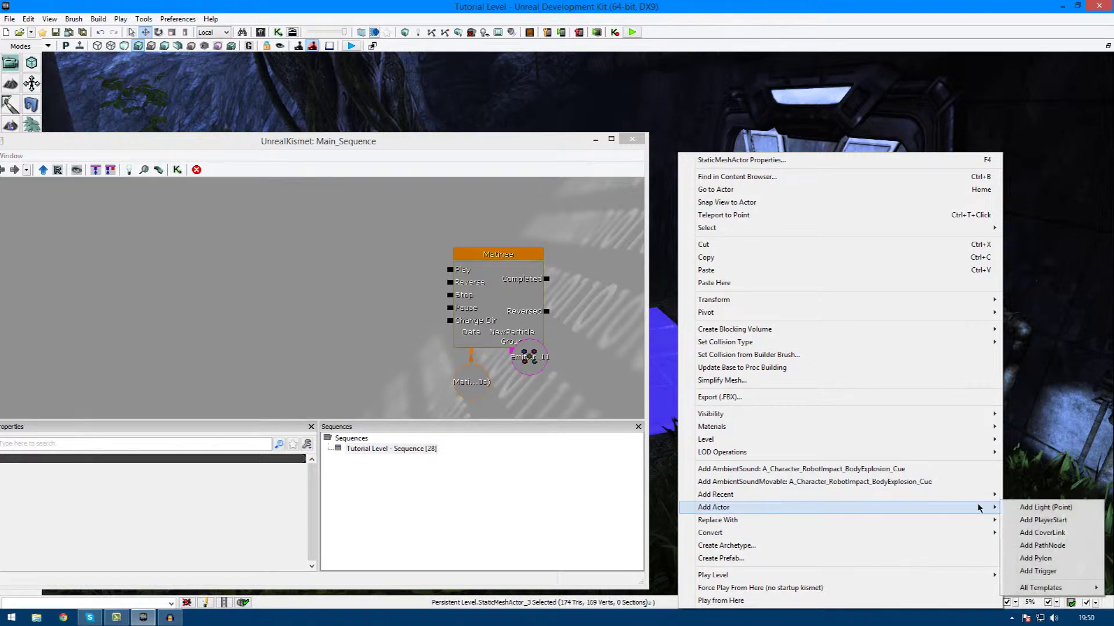
click(1038, 571)
drag(1044, 565, 1044, 557)
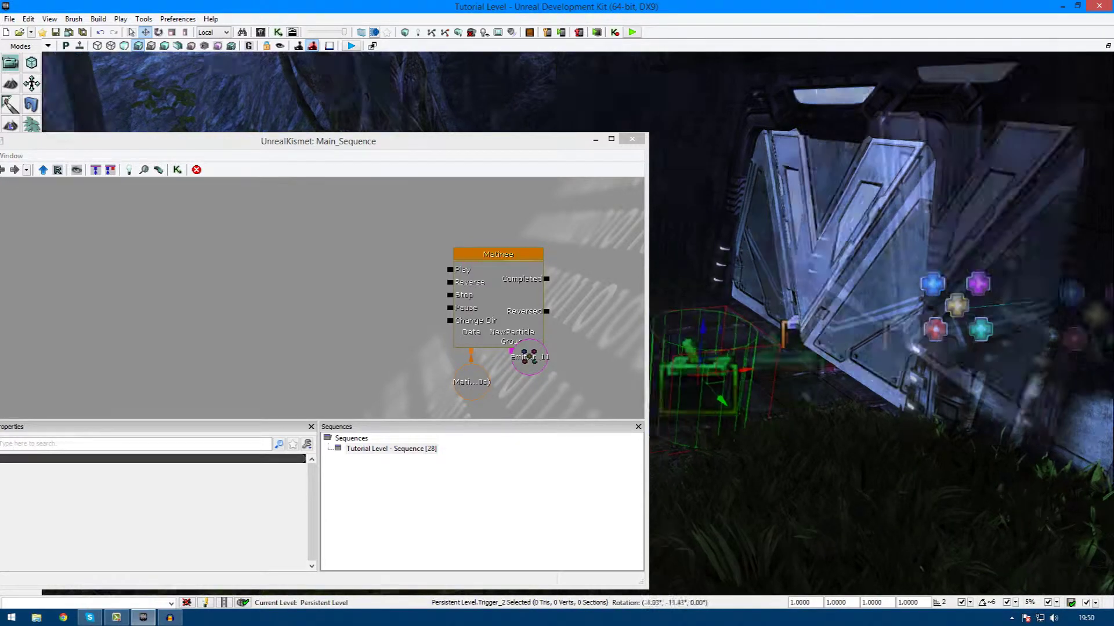
right_drag(940, 428, 823, 428)
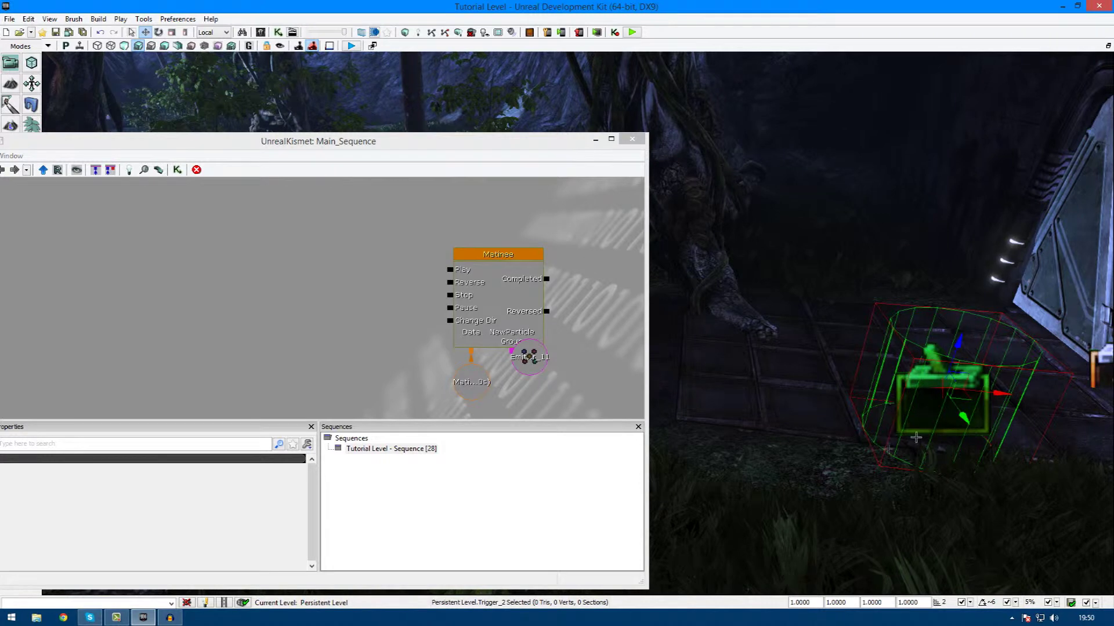
right_drag(888, 447, 1004, 448)
- Create a Touch event from the new trigger in Kismet, connect its Touched output to the Matinee's Play input, and close Kismet
right_click(322, 296)
mouse_move(371, 413)
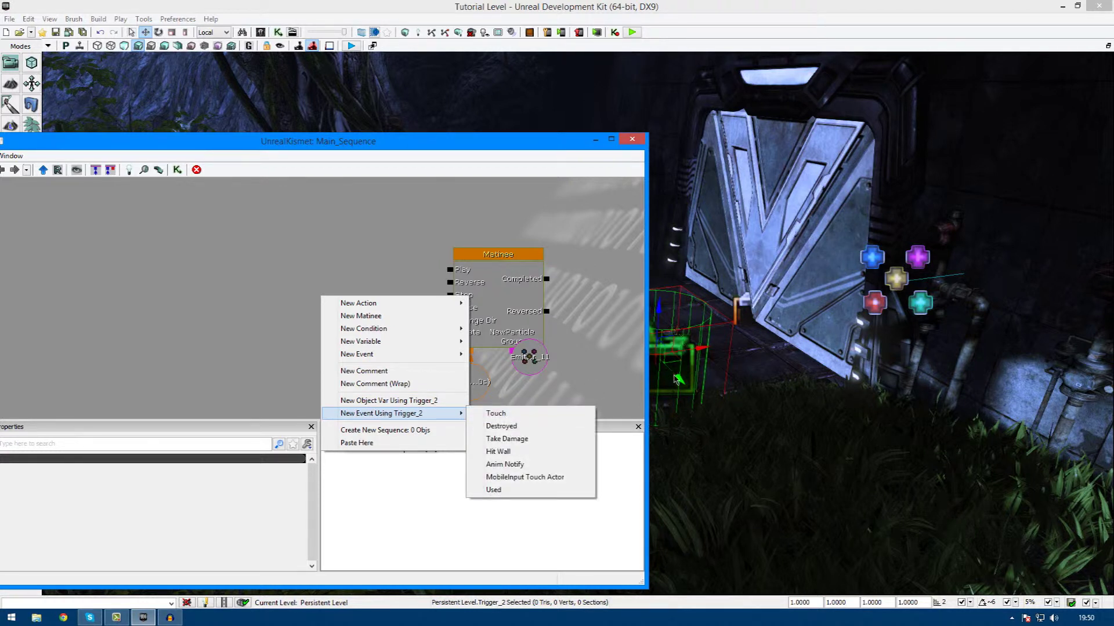
click(506, 415)
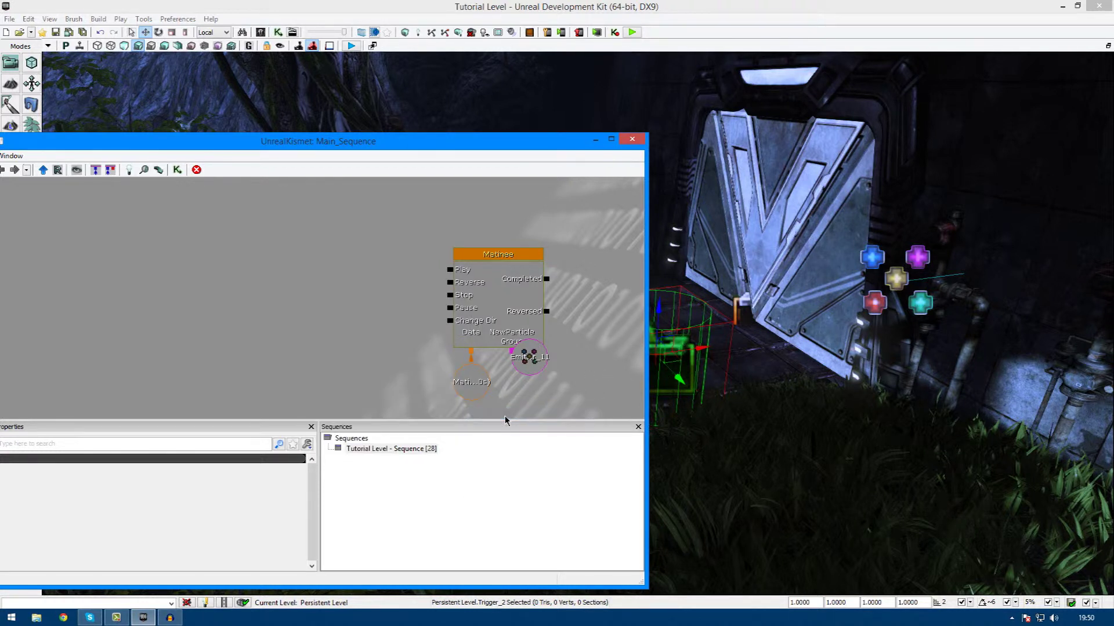
drag(335, 368, 228, 288)
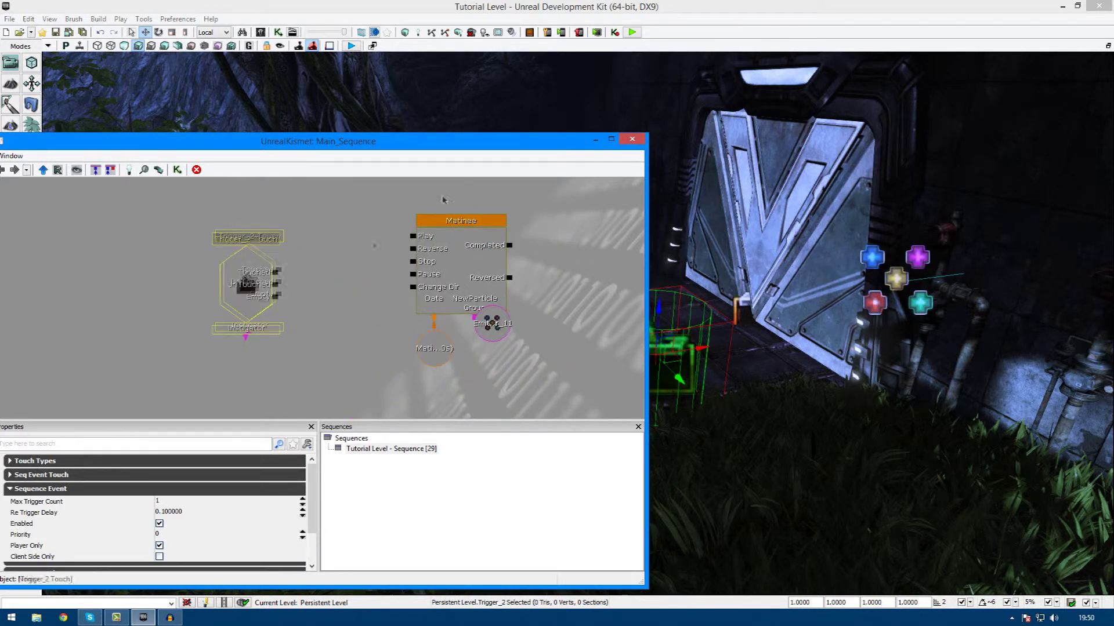
click(412, 235)
drag(413, 235, 276, 272)
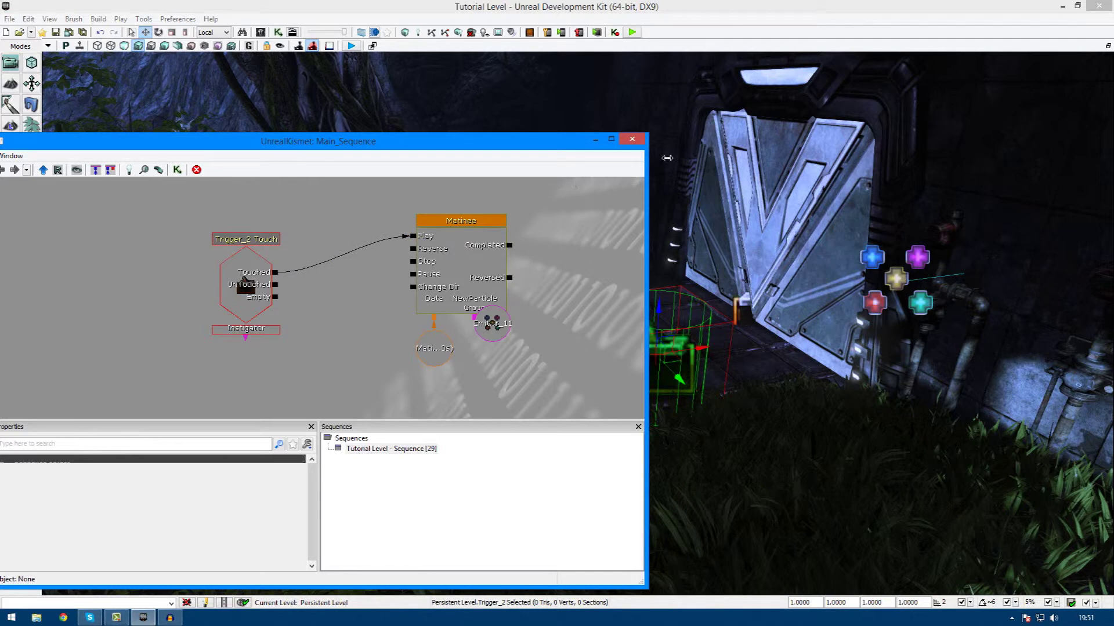
click(632, 139)
- Playtest the level by walking through the new trigger to check the explosion beside the door, and end the play session
click(352, 48)
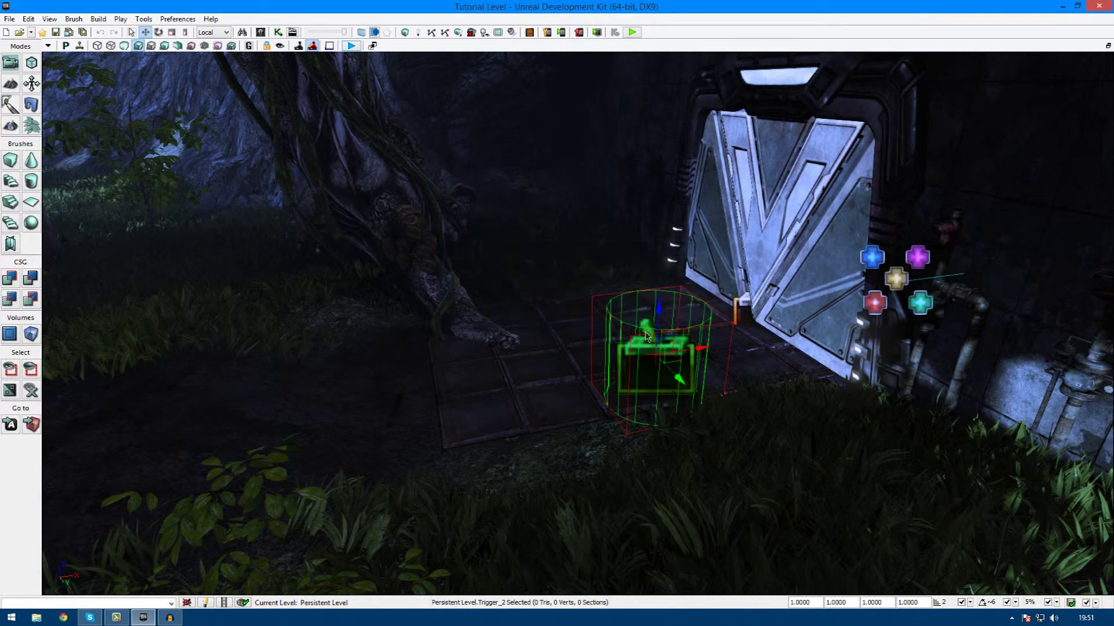
key(w)
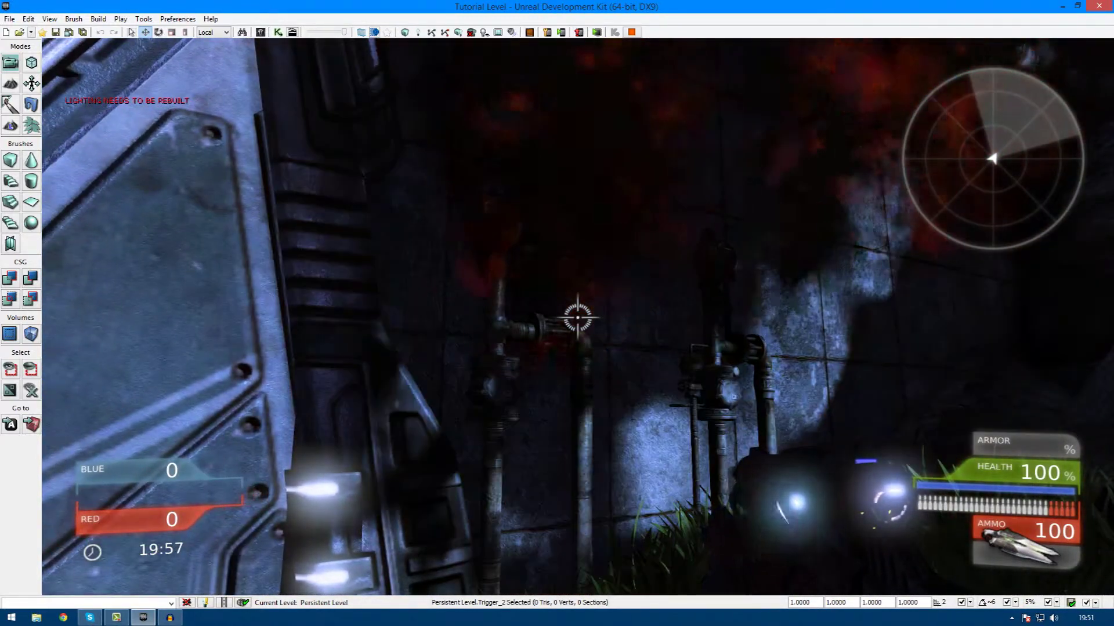
key(Escape)
- Select the door mesh in the wall behind the new trigger
mouse_move(782, 398)
right_down()
mouse_move(928, 354)
mouse_move(782, 398)
right_up()
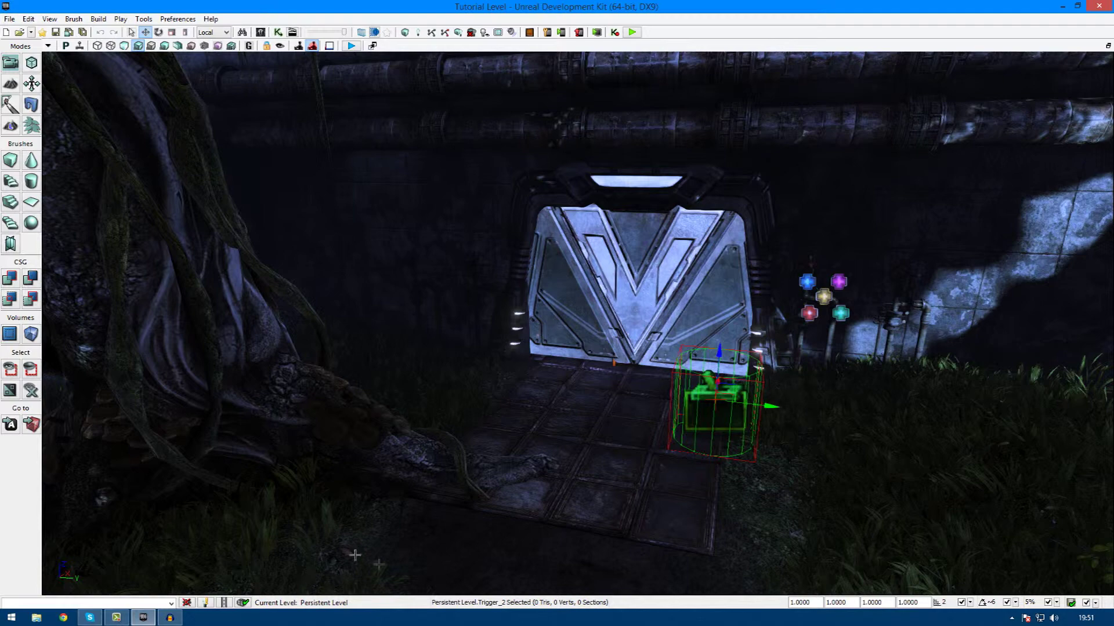
mouse_move(656, 372)
right_down()
mouse_move(812, 353)
mouse_move(754, 383)
mouse_move(824, 348)
mouse_move(655, 371)
right_up()
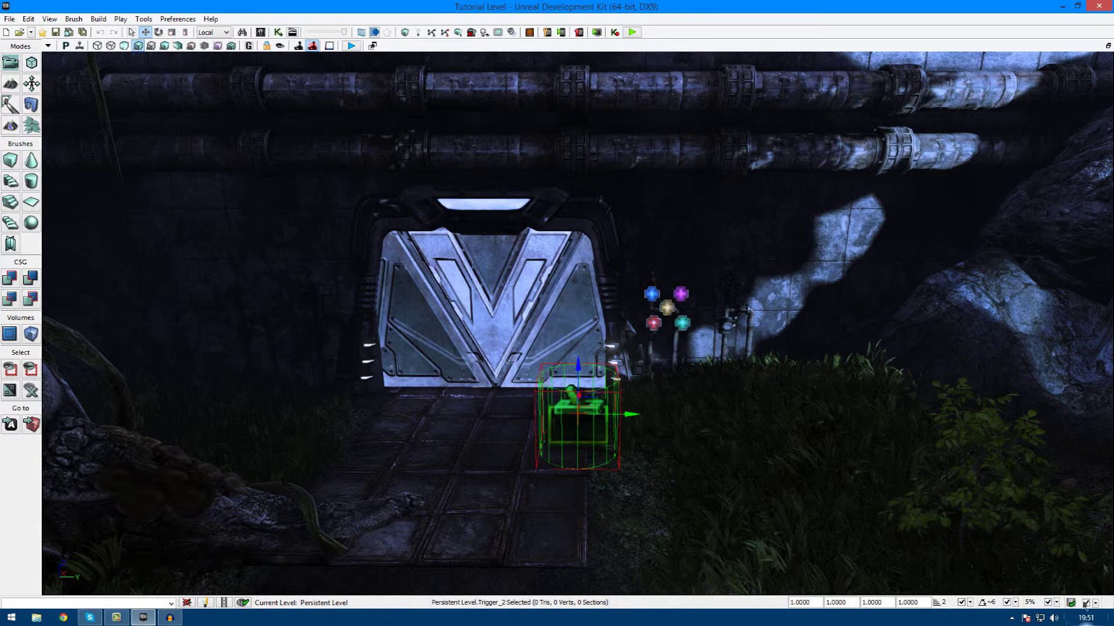
click(502, 348)
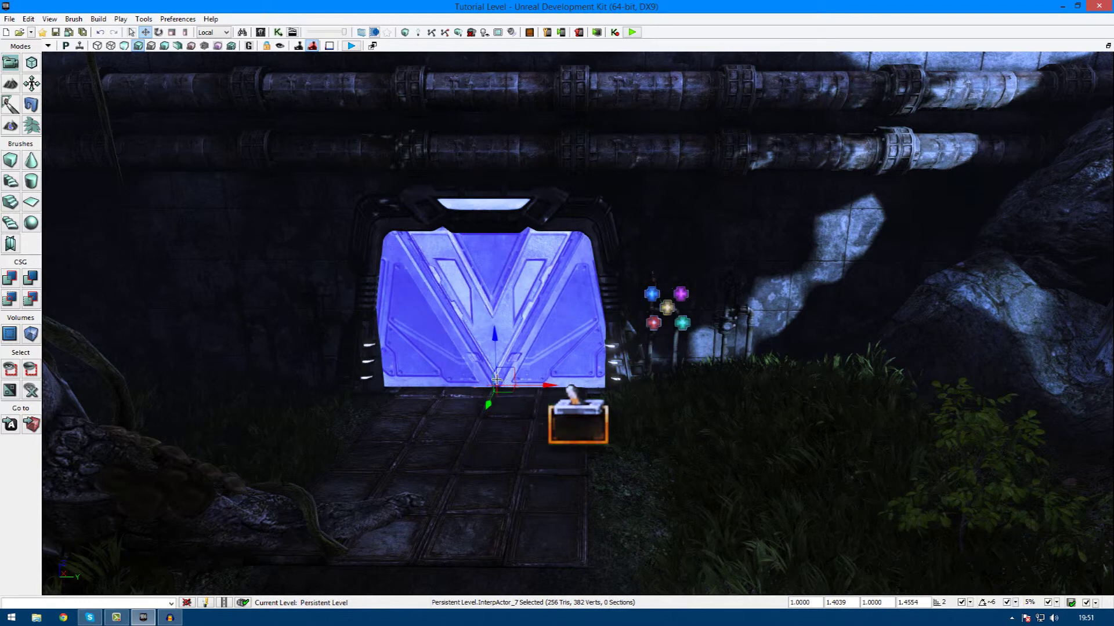